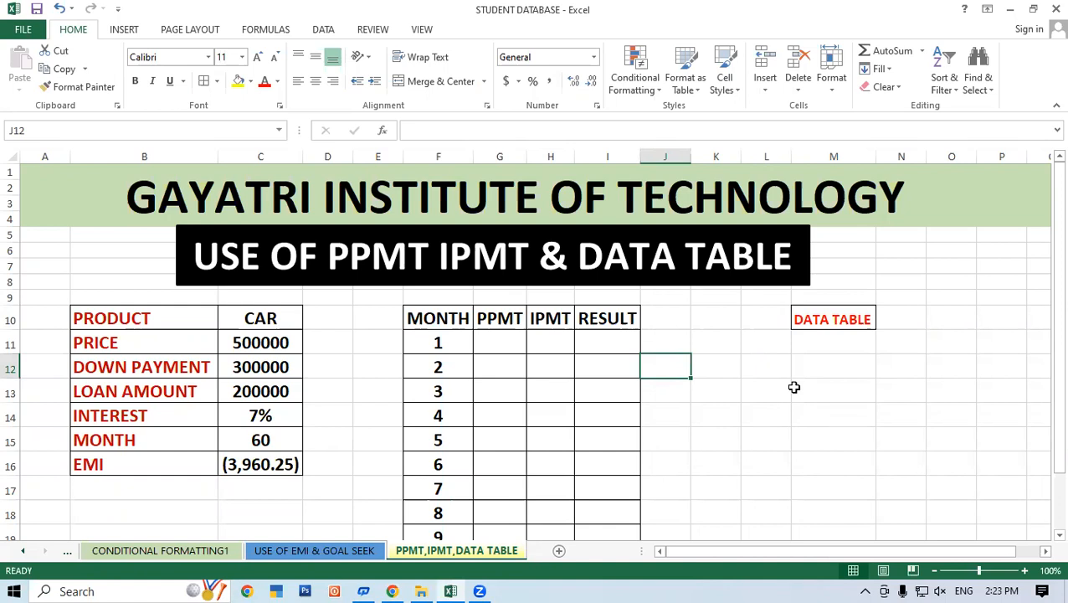
Step: Review the car loan details in C10:C16, from product and price to the PMT formula behind the EMI
{"action": "left_click", "coordinate": [266, 316]}
{"action": "left_click", "coordinate": [266, 341]}
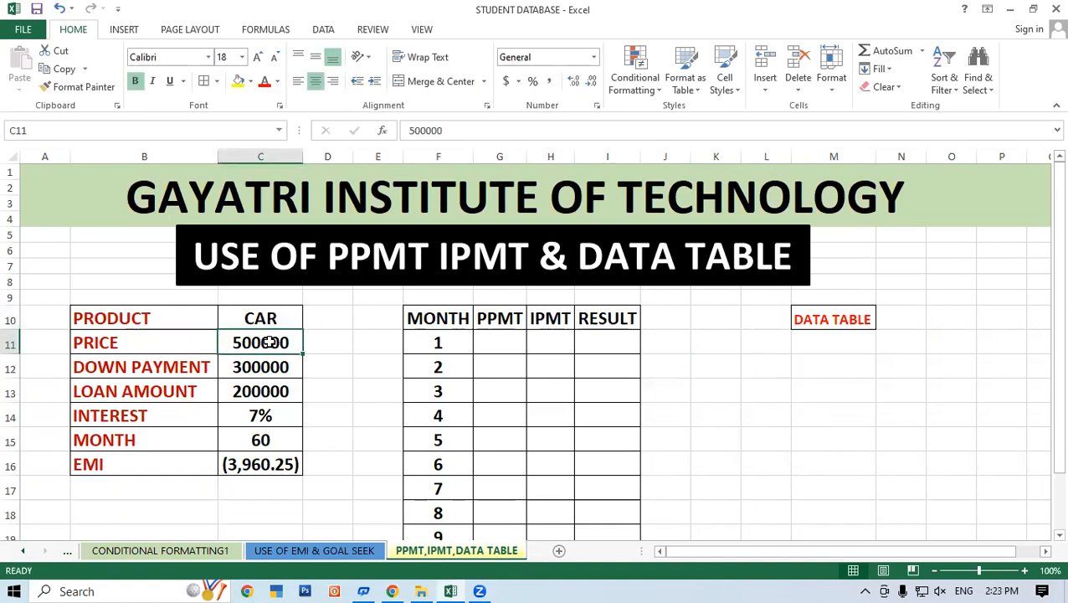
{"action": "left_click", "coordinate": [273, 366]}
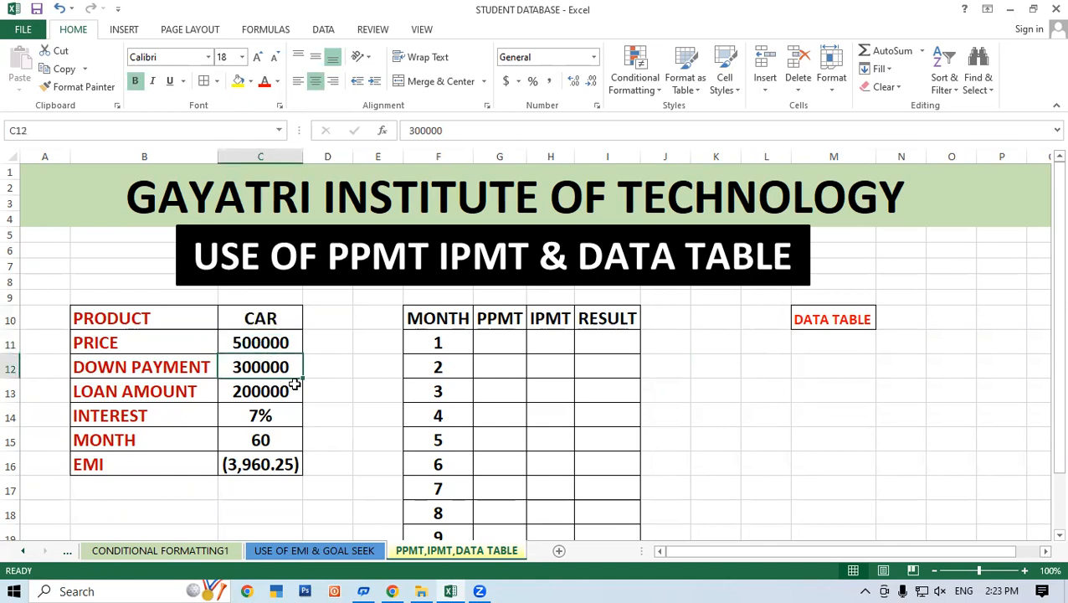
{"action": "left_click", "coordinate": [285, 391]}
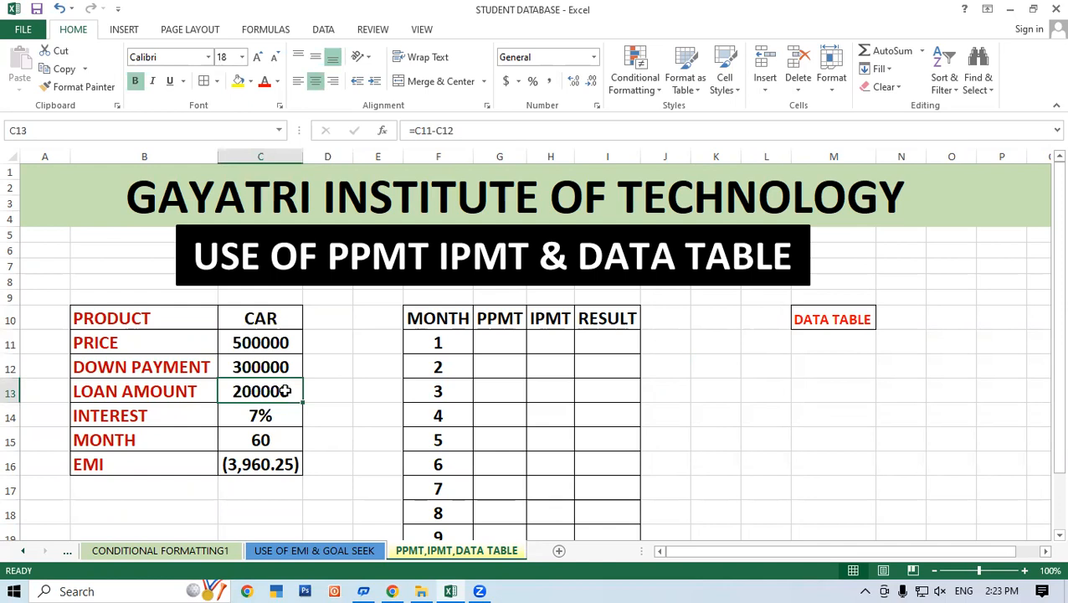
{"action": "left_click", "coordinate": [264, 416]}
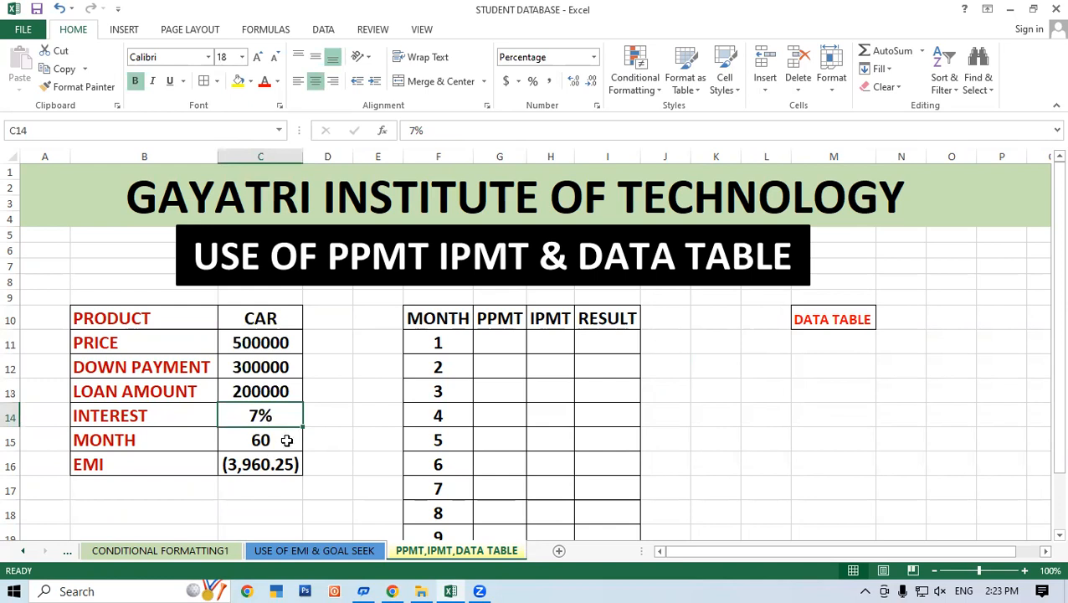
{"action": "left_click", "coordinate": [285, 441]}
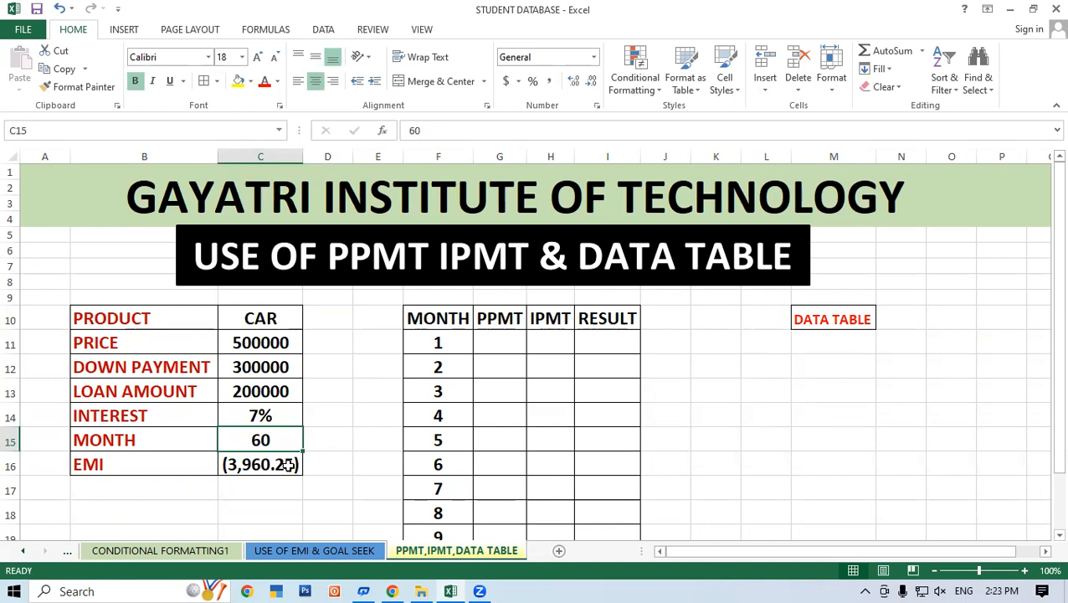
{"action": "left_click", "coordinate": [288, 464]}
{"action": "left_click", "coordinate": [320, 481]}
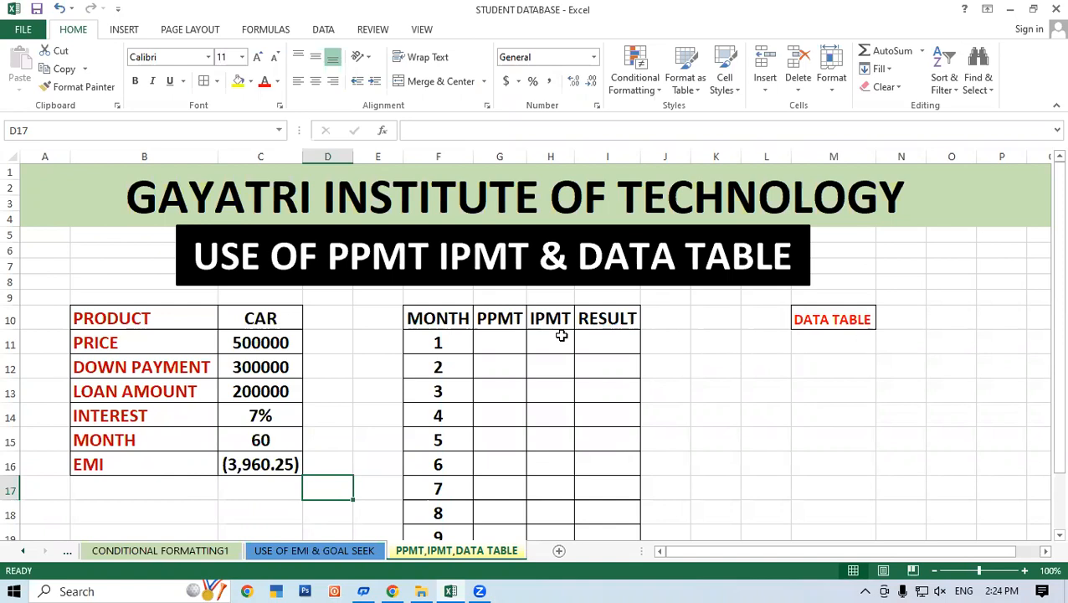
{"action": "left_click", "coordinate": [216, 483]}
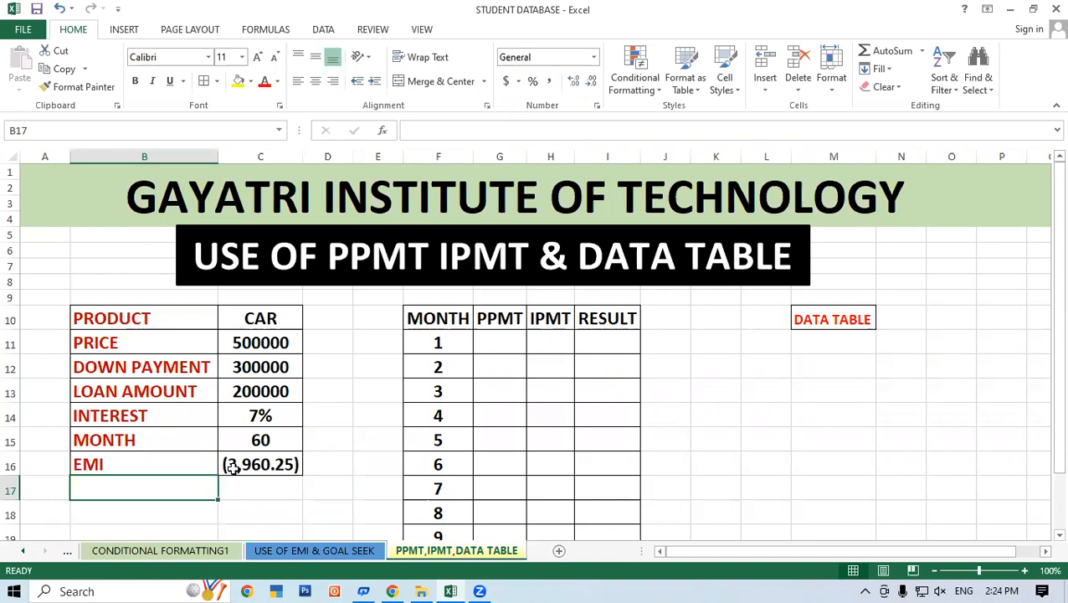
{"action": "left_click", "coordinate": [283, 473]}
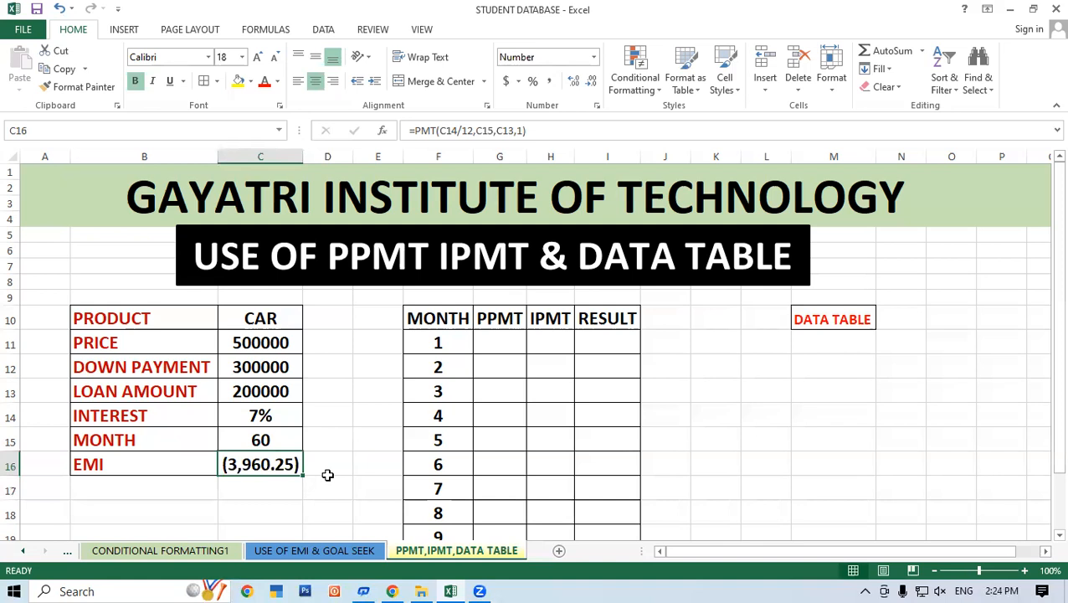
{"action": "left_click", "coordinate": [716, 428]}
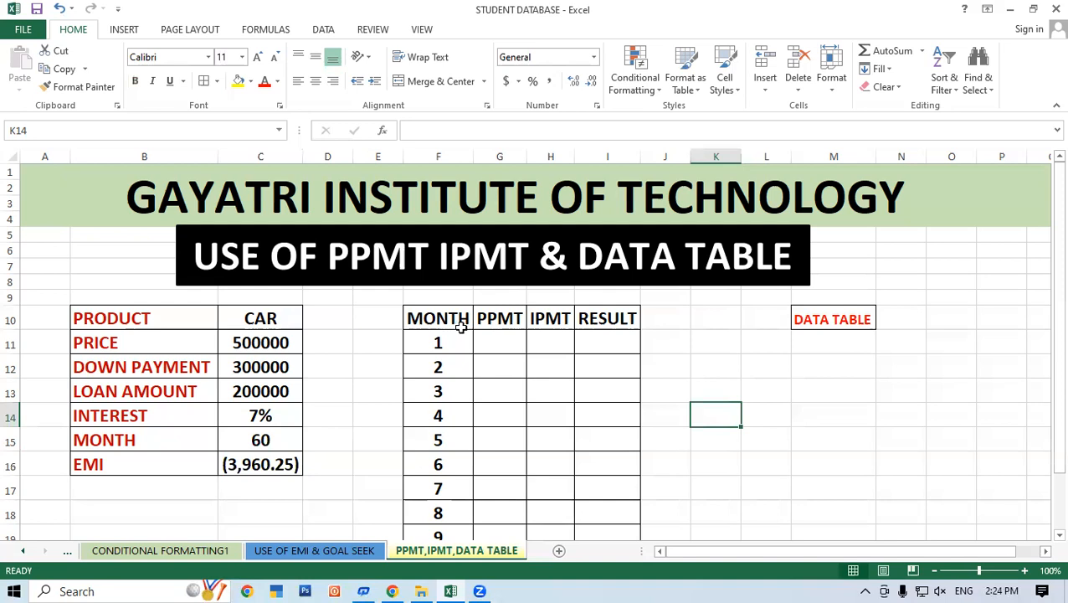
{"action": "left_click", "coordinate": [273, 492]}
{"action": "key", "text": "Up"}
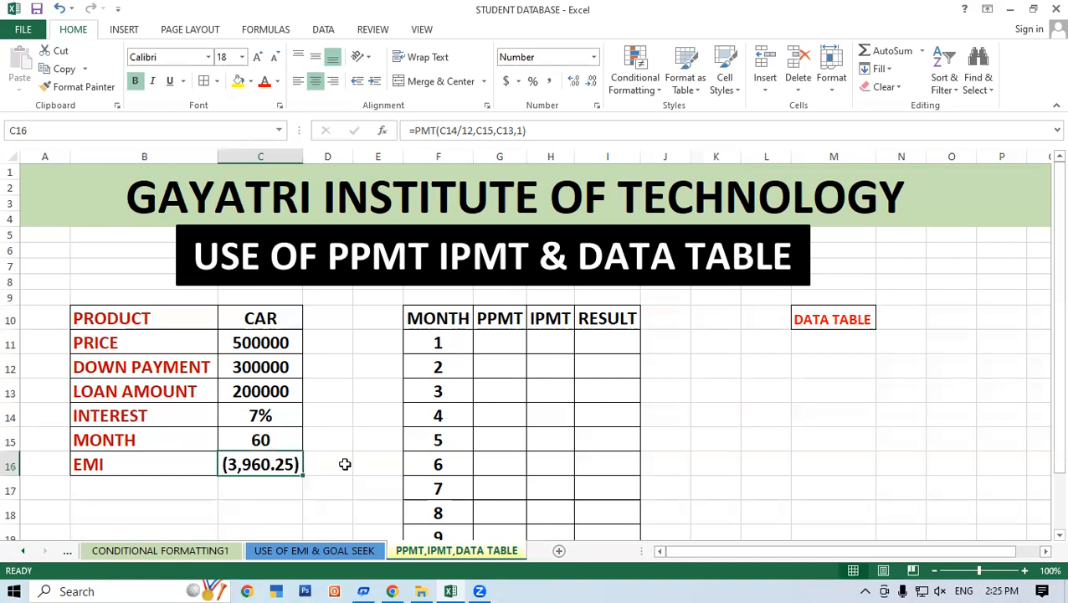
Step: Examine the PPMT and IPMT cells for month 1 and the start of the monthly schedule
{"action": "left_click", "coordinate": [522, 346]}
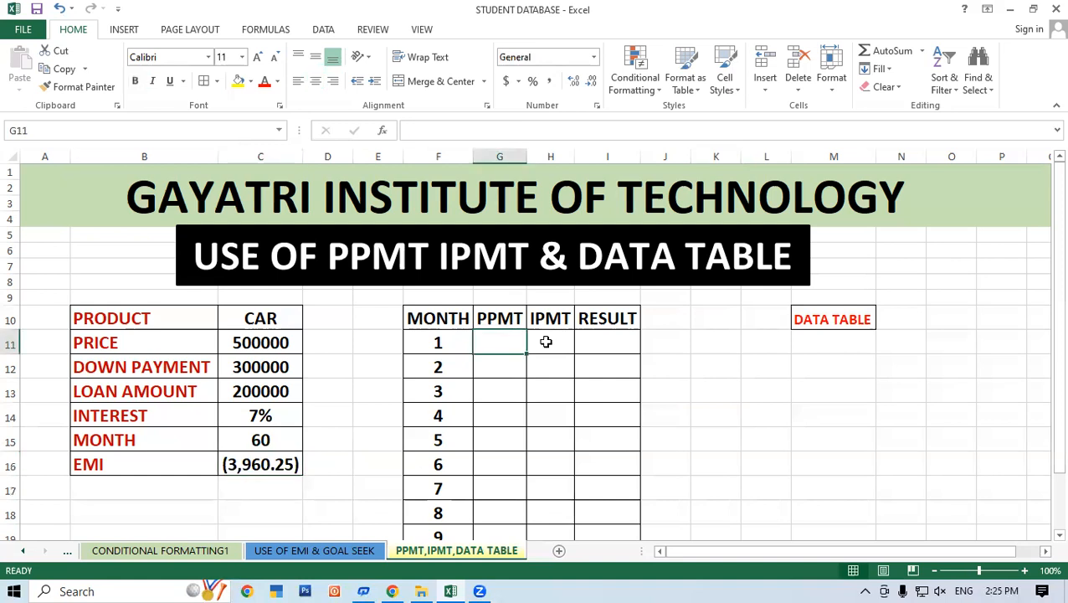
{"action": "left_click", "coordinate": [546, 341]}
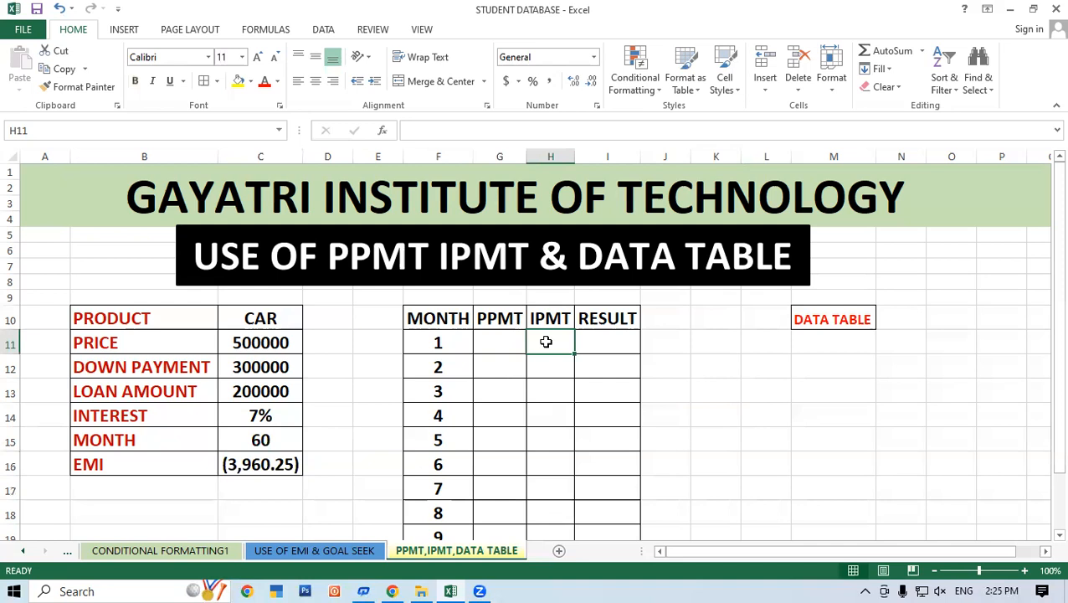
{"action": "left_click", "coordinate": [356, 442]}
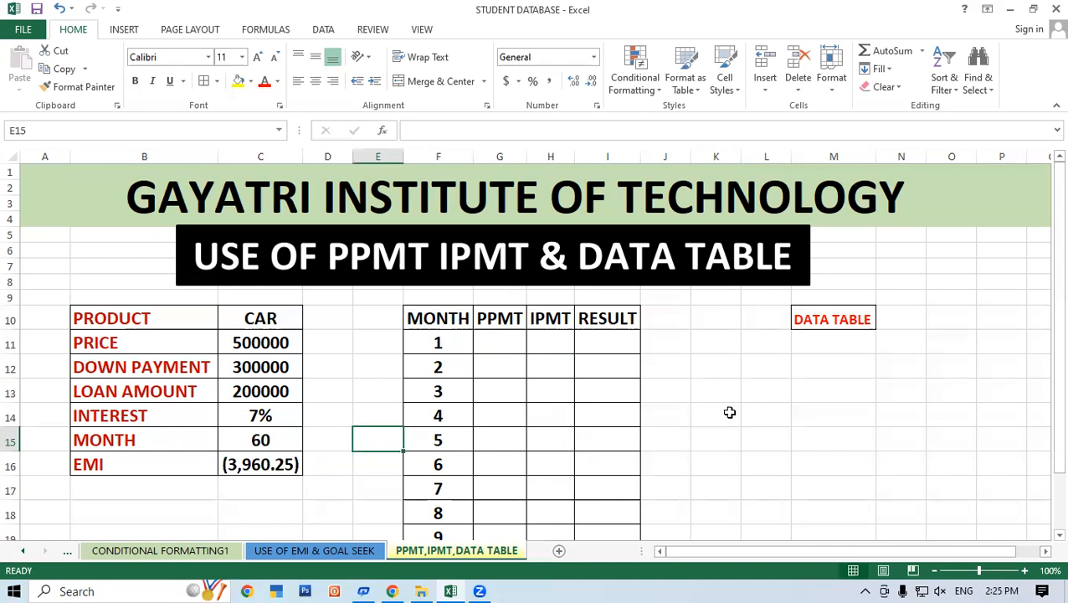
{"action": "left_click_drag", "start_coordinate": [458, 320], "coordinate": [573, 372]}
{"action": "left_click", "coordinate": [734, 387]}
Step: Clear the DATA TABLE label from cell M10
{"action": "left_click", "coordinate": [826, 317]}
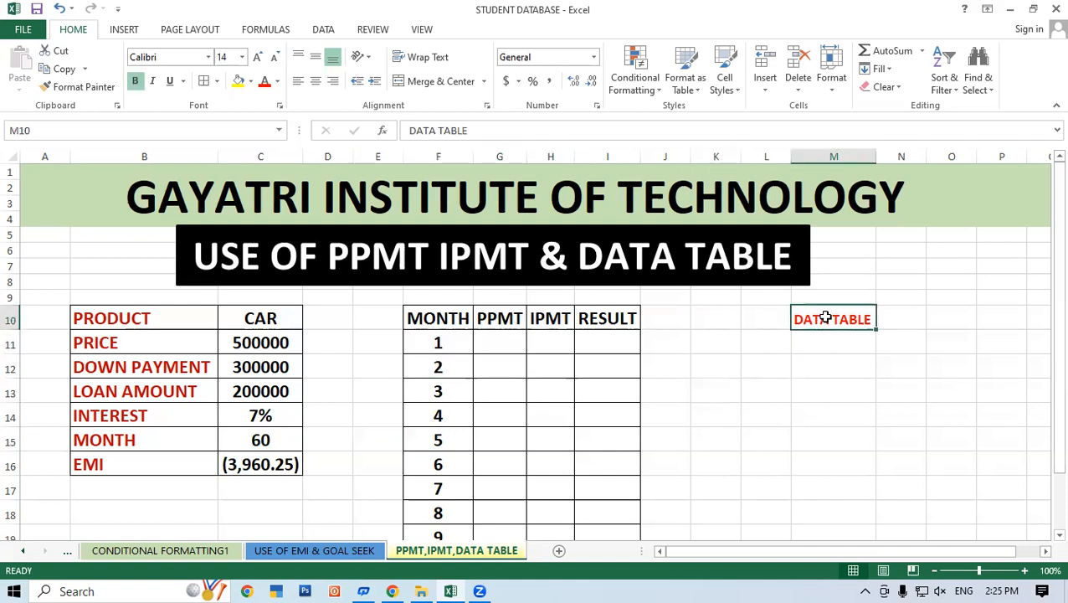
{"action": "key", "text": "Delete"}
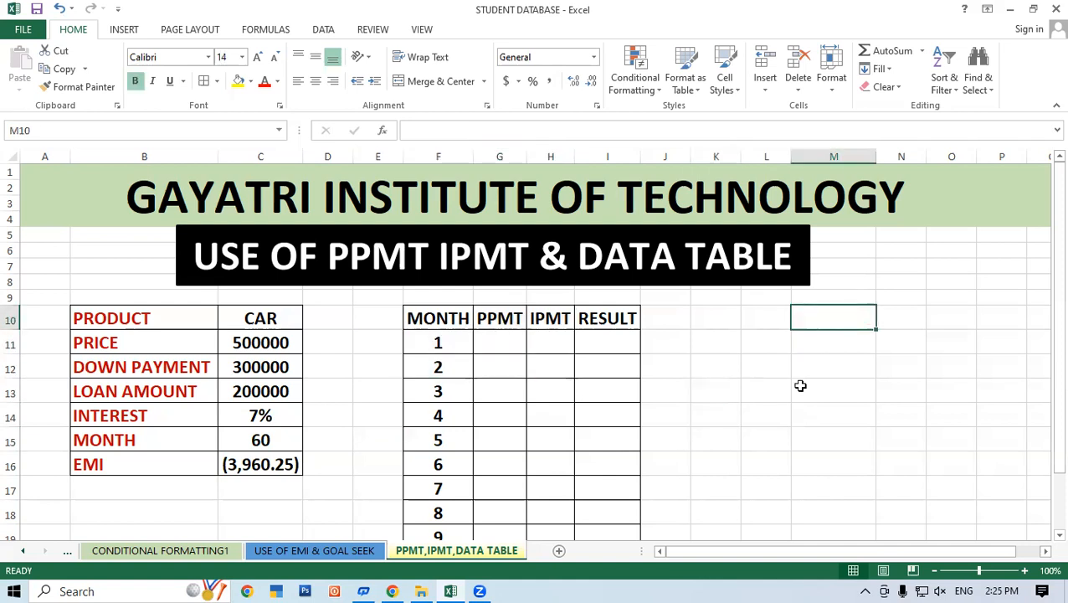
Step: Try to move the monthly PPMT, IPMT and RESULT table from F10:I20 to cell N8, and undo the move
{"action": "left_click", "coordinate": [442, 318]}
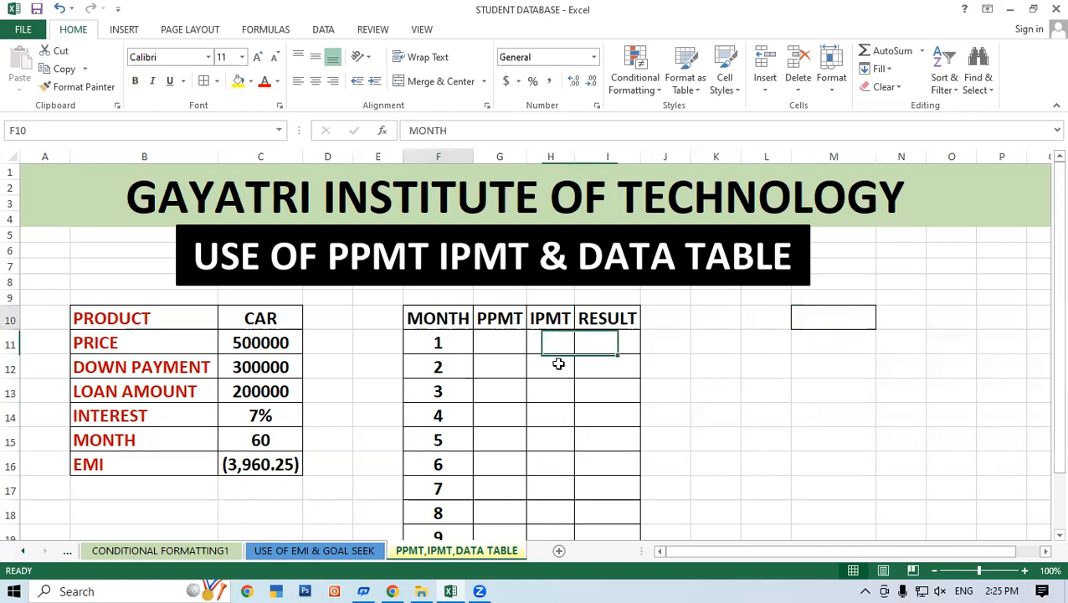
{"action": "left_click_drag", "start_coordinate": [558, 363], "coordinate": [603, 489]}
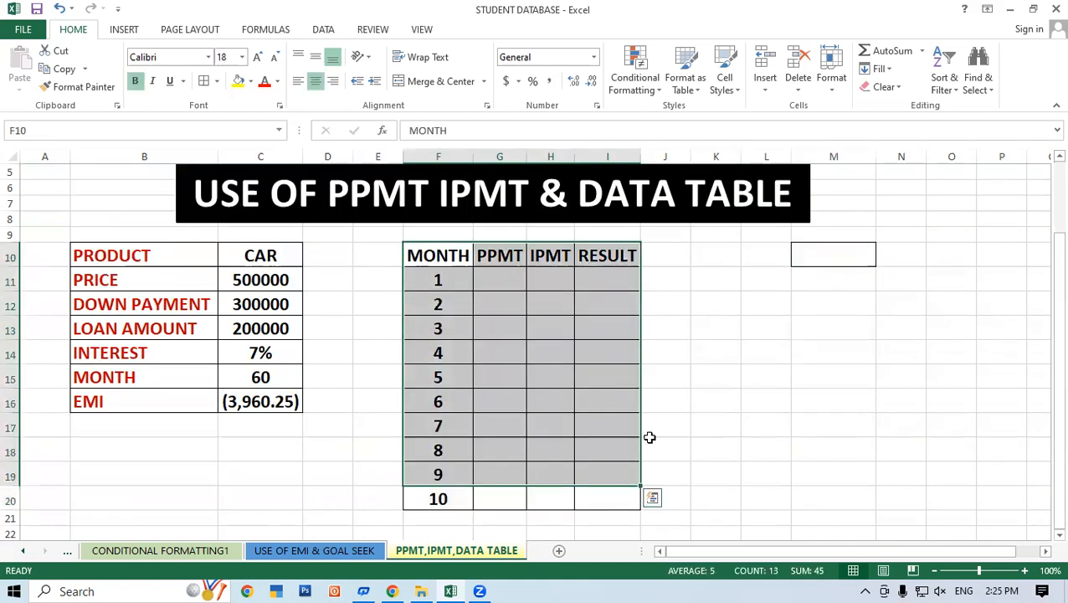
{"action": "left_click_drag", "start_coordinate": [438, 253], "coordinate": [603, 493]}
{"action": "right_click", "coordinate": [512, 325]}
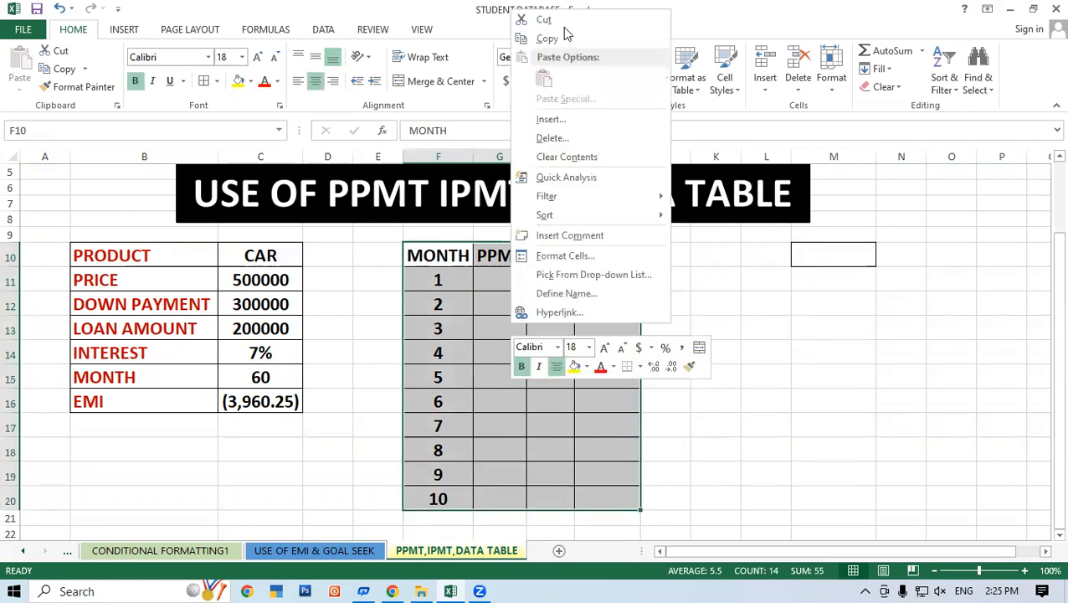
{"action": "key", "text": "ctrl+c"}
{"action": "scroll", "coordinate": [871, 250], "scroll_direction": "up", "scroll_amount": 2}
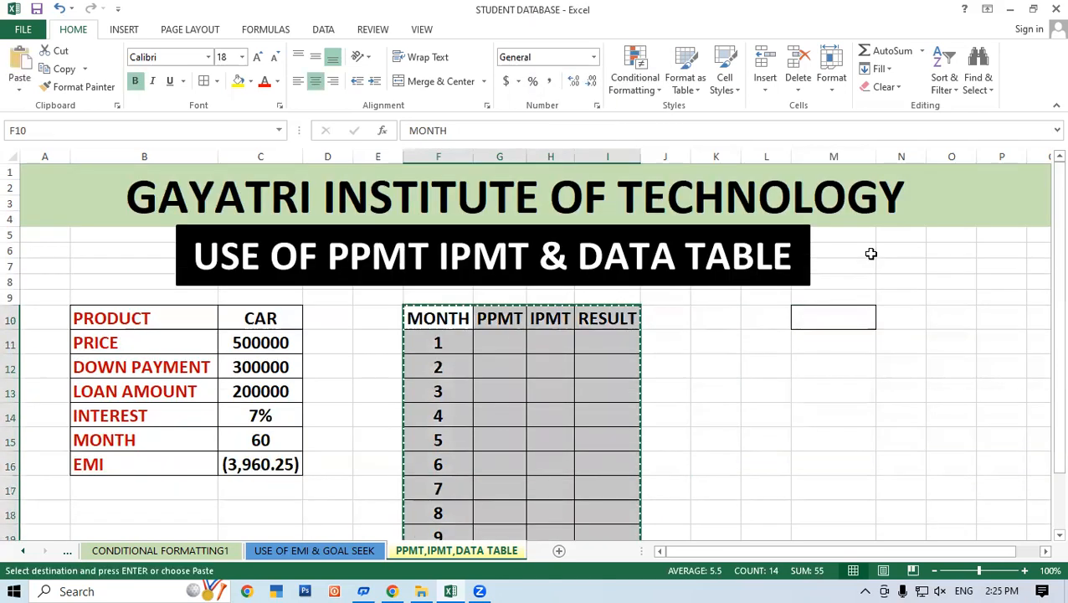
{"action": "left_click", "coordinate": [888, 248]}
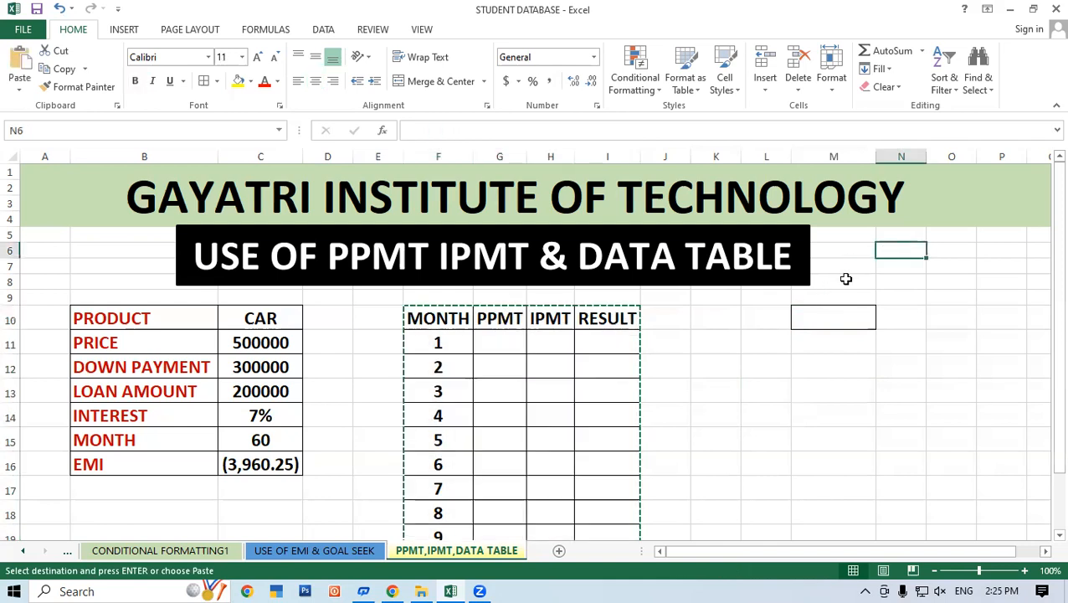
{"action": "left_click", "coordinate": [890, 279]}
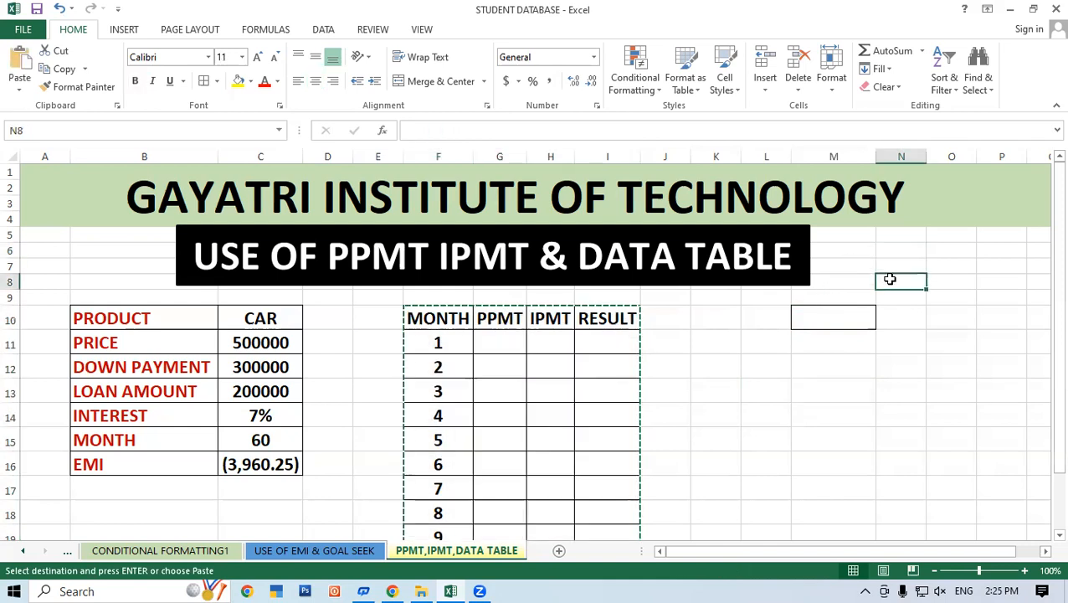
{"action": "key", "text": "ctrl+v"}
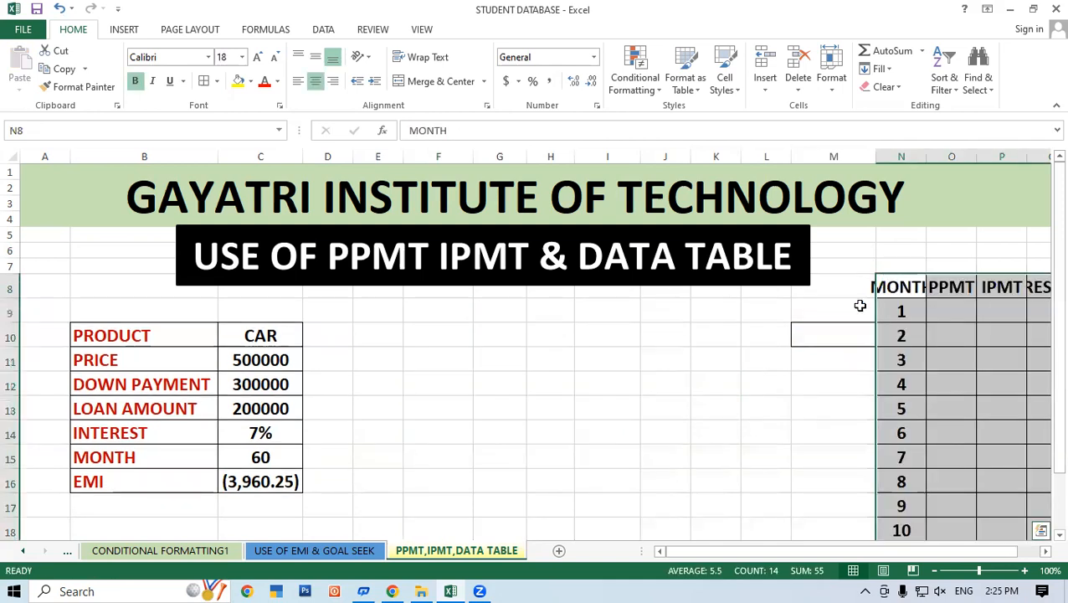
{"action": "key", "text": "ctrl+z"}
{"action": "double_click", "coordinate": [757, 359]}
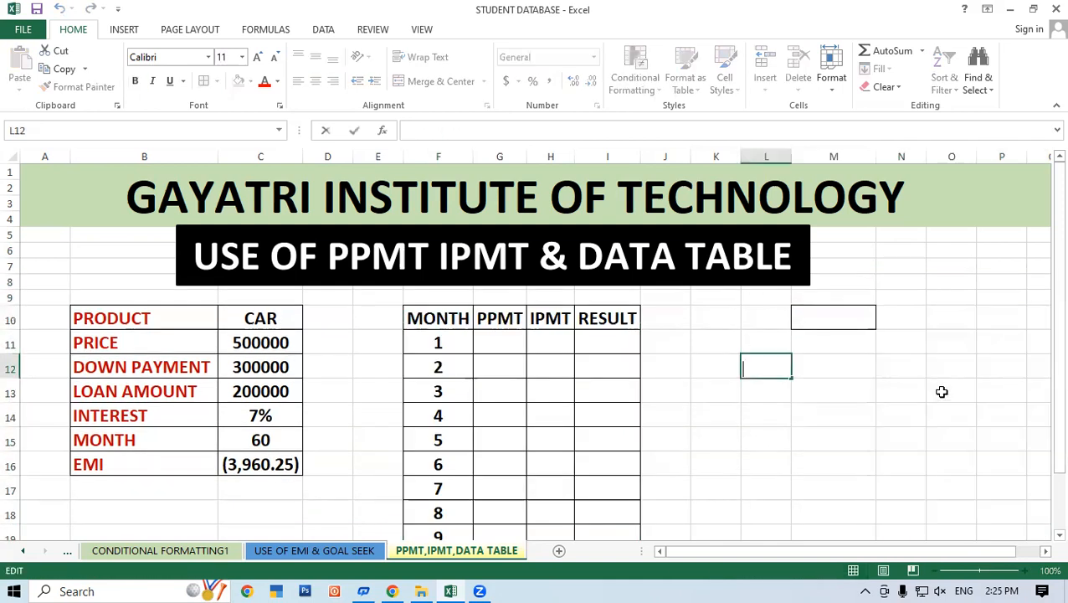
{"action": "left_click", "coordinate": [951, 391]}
{"action": "key", "text": "Down"}
{"action": "key", "text": "Left"}
{"action": "key", "text": "Left"}
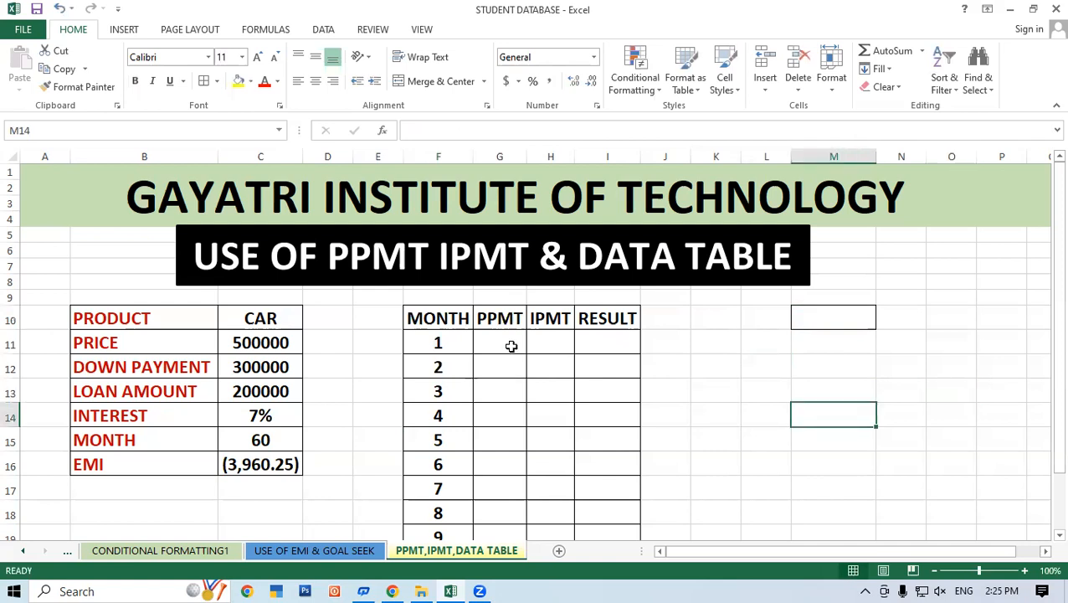
Step: Examine the month numbers in F11:F20 and the PPMT and IPMT cells for months 1 to 3
{"action": "left_click", "coordinate": [511, 346]}
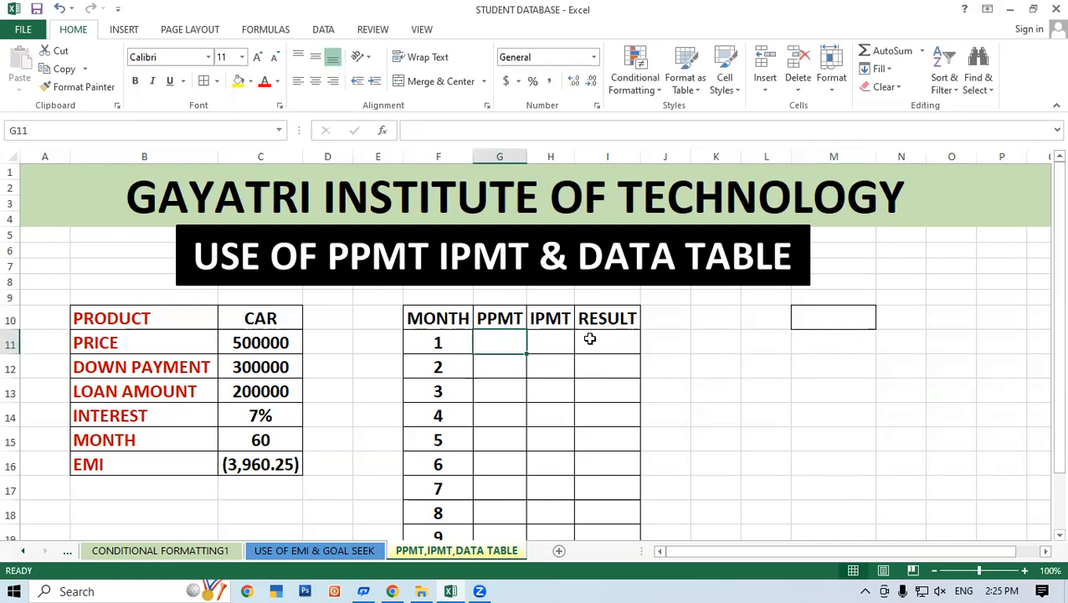
{"action": "left_click", "coordinate": [558, 340]}
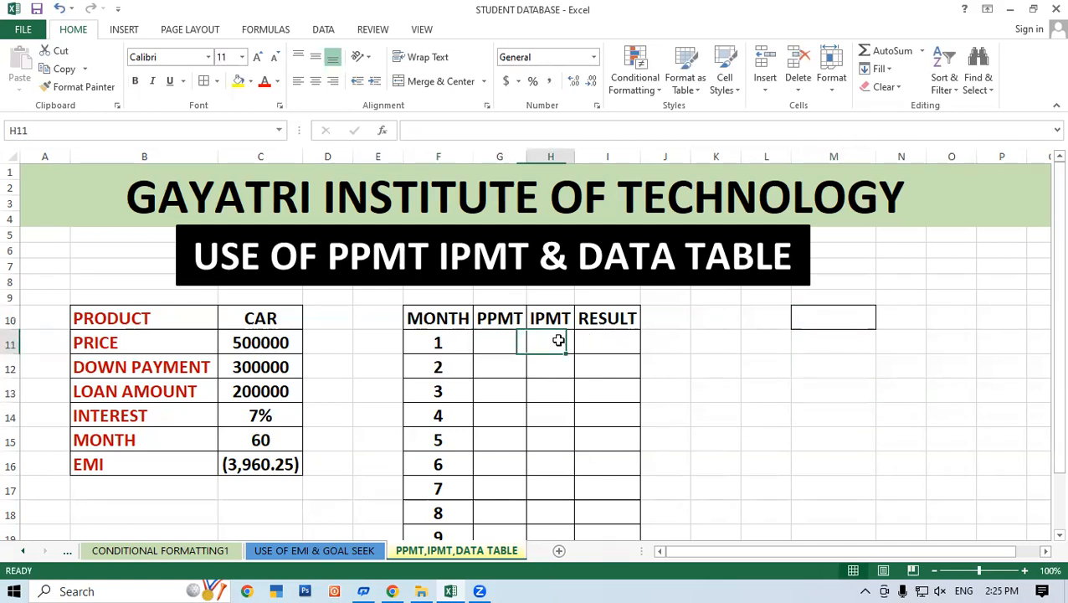
{"action": "left_click", "coordinate": [510, 346]}
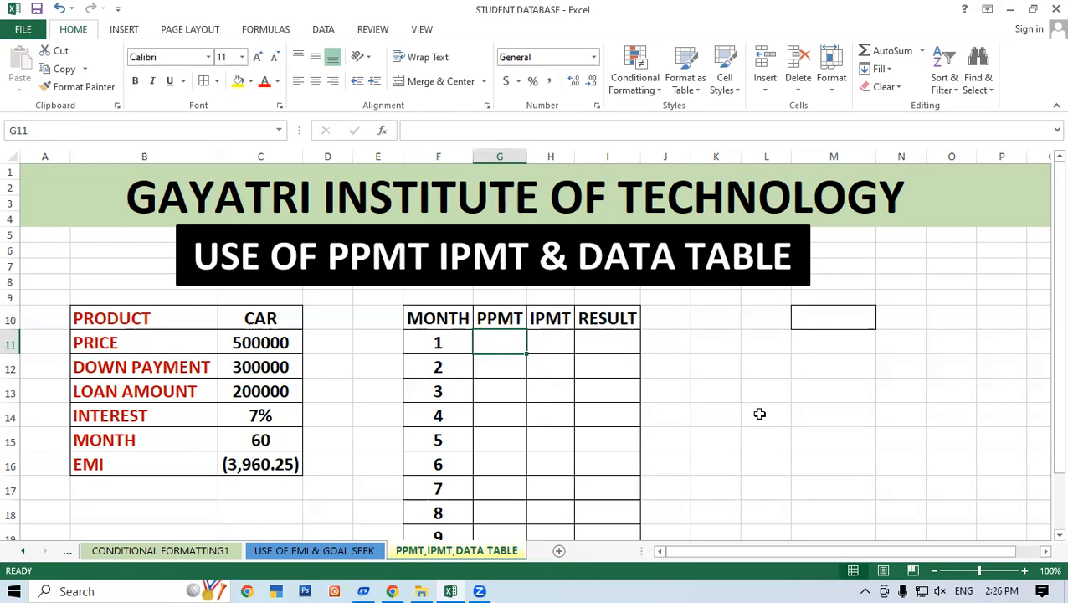
{"action": "scroll", "coordinate": [461, 289], "scroll_direction": "down", "scroll_amount": 2}
{"action": "left_click_drag", "start_coordinate": [444, 248], "coordinate": [443, 462]}
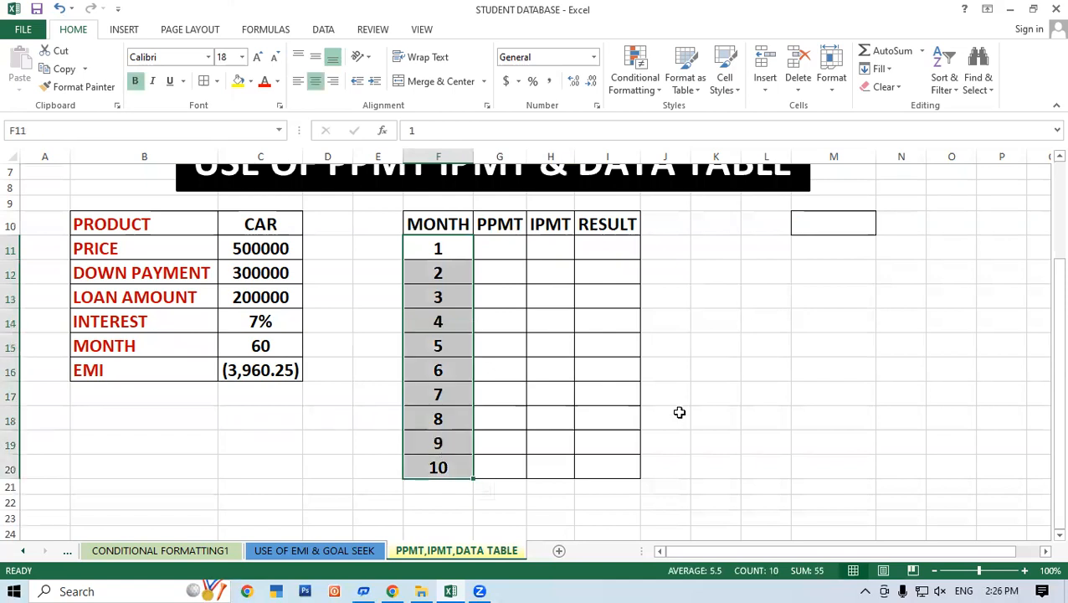
{"action": "left_click", "coordinate": [679, 412]}
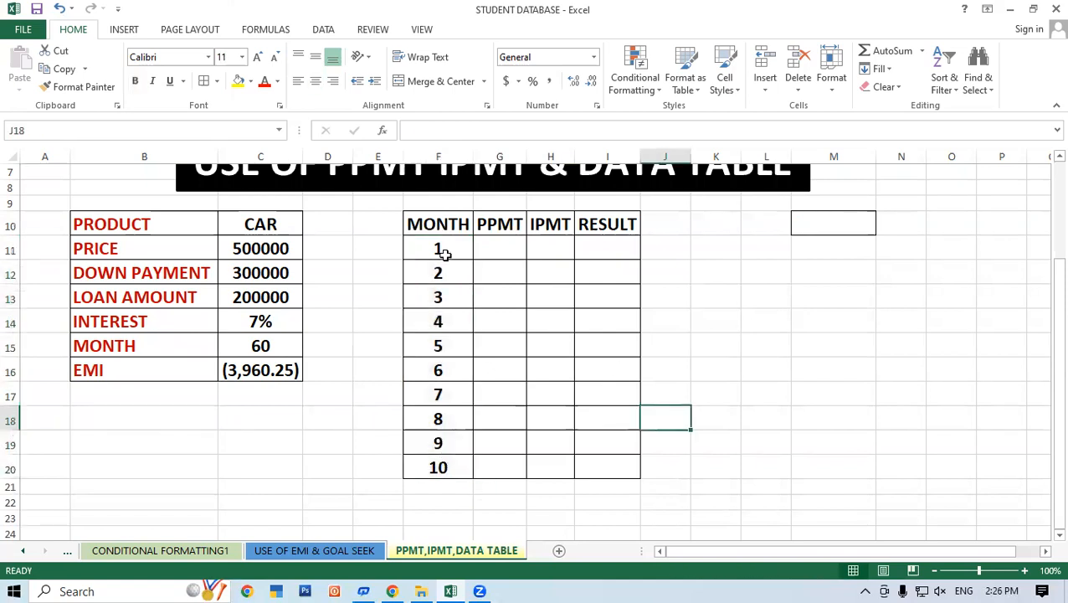
{"action": "key", "text": "ctrl+z"}
{"action": "left_click", "coordinate": [508, 248]}
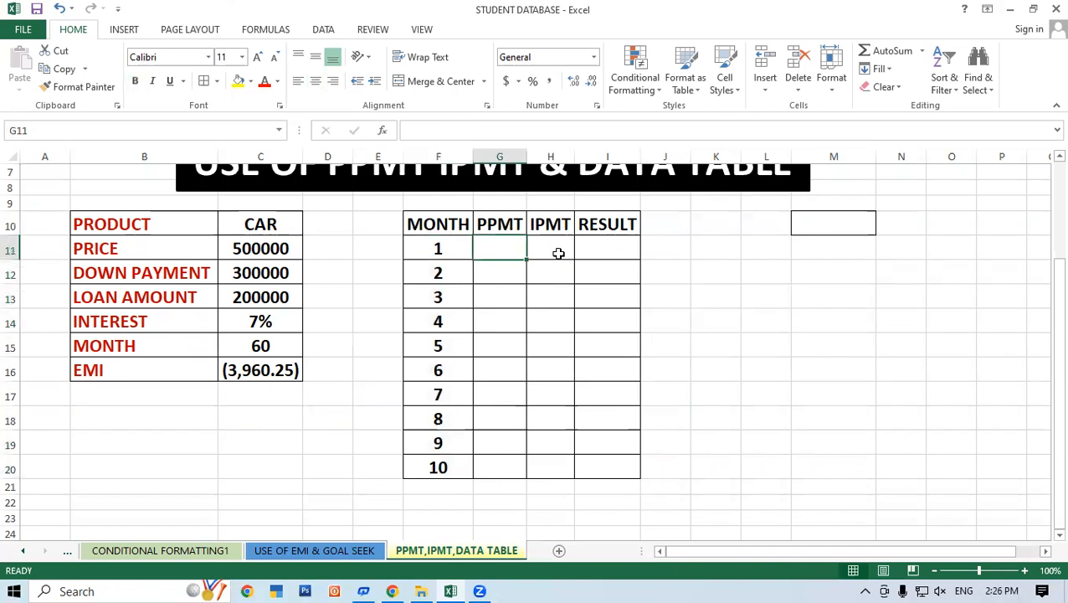
{"action": "left_click", "coordinate": [560, 253]}
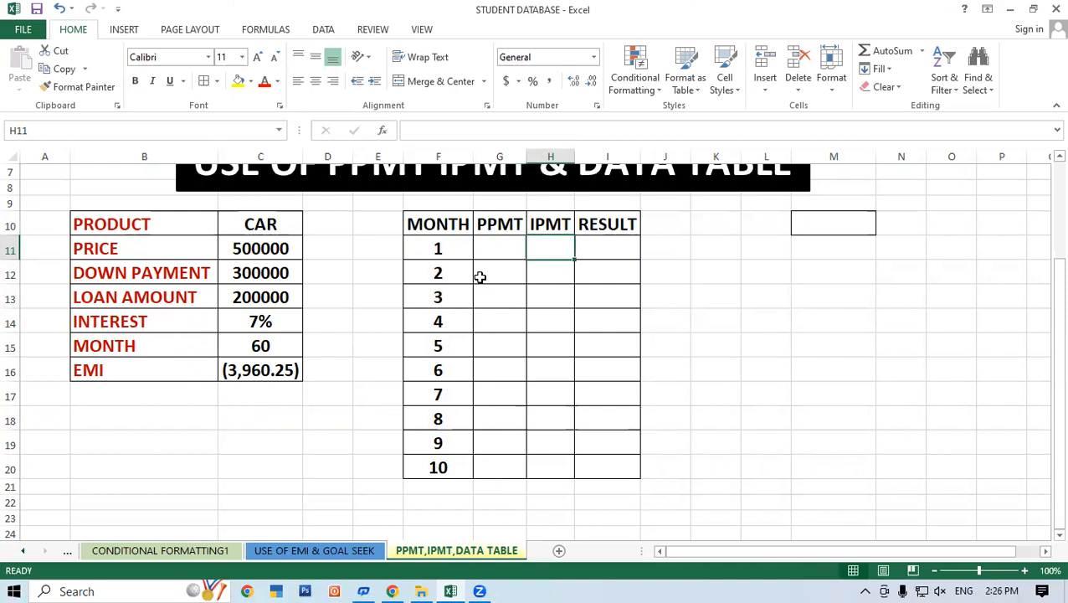
{"action": "key", "text": "Down"}
{"action": "key", "text": "Left"}
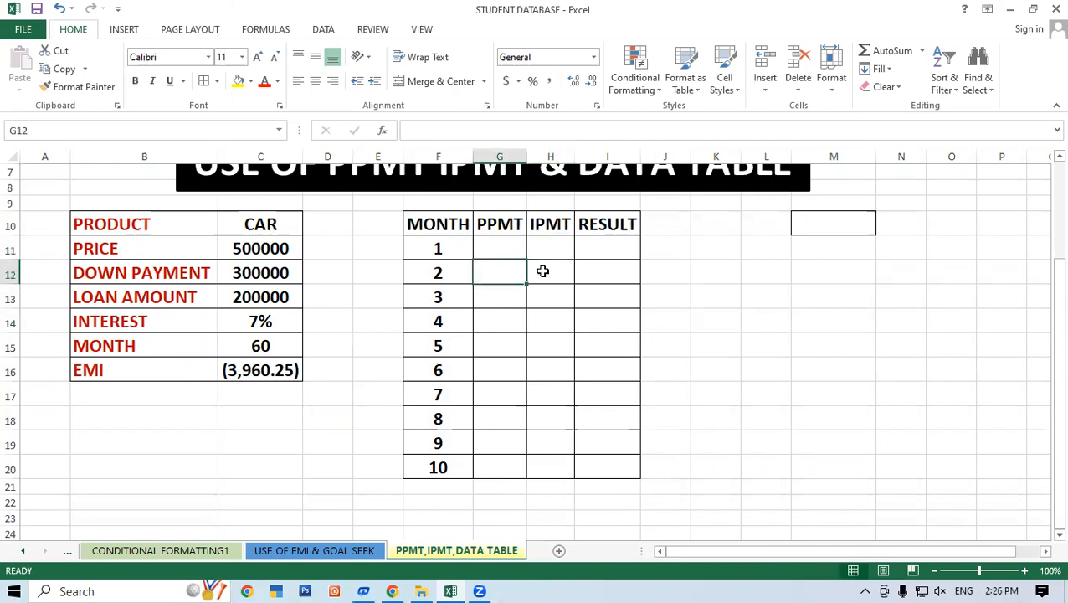
{"action": "left_click", "coordinate": [542, 270]}
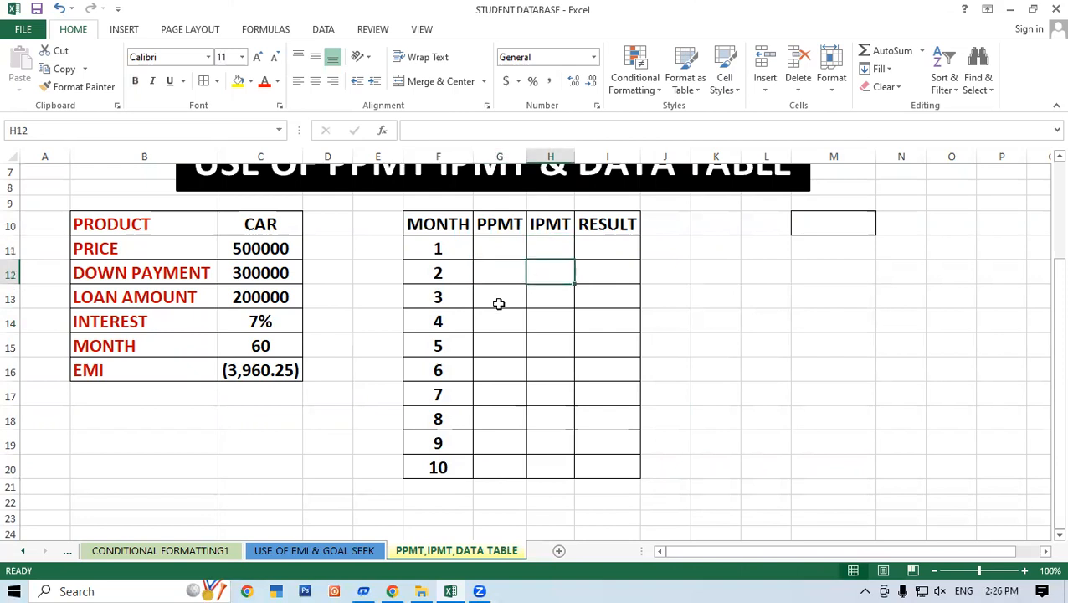
{"action": "left_click", "coordinate": [498, 303]}
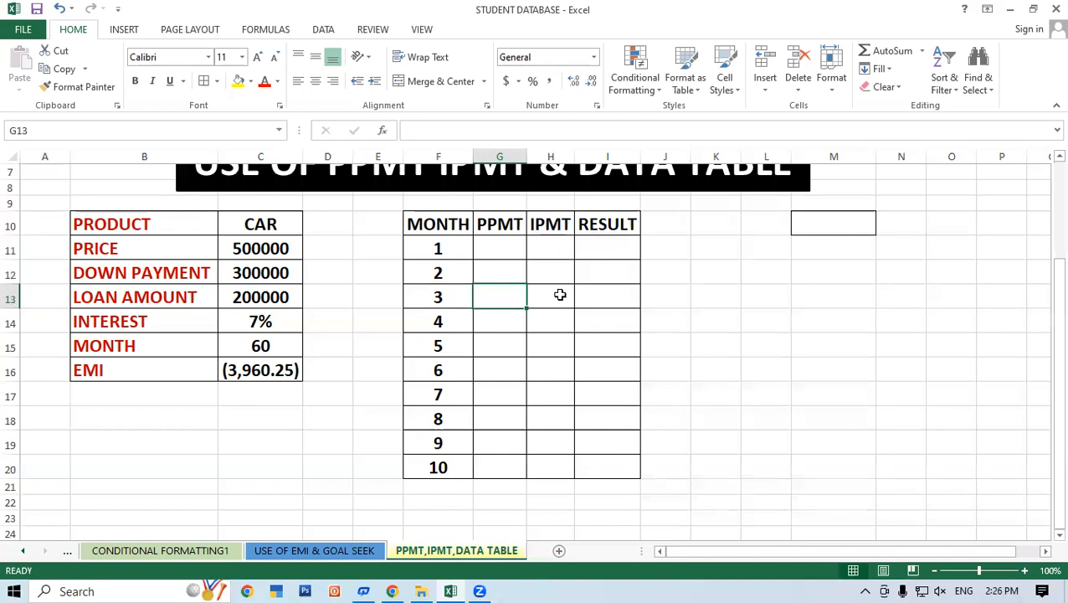
{"action": "left_click", "coordinate": [560, 295]}
{"action": "scroll", "coordinate": [466, 386], "scroll_direction": "up", "scroll_amount": 2}
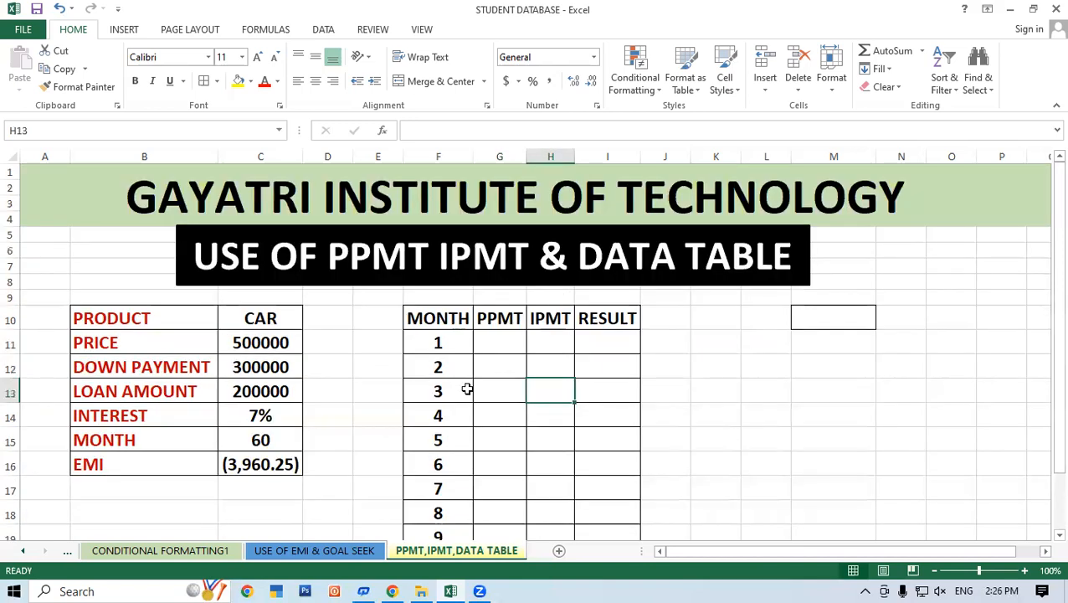
{"action": "scroll", "coordinate": [455, 448], "scroll_direction": "down", "scroll_amount": 2}
{"action": "left_click", "coordinate": [455, 459]}
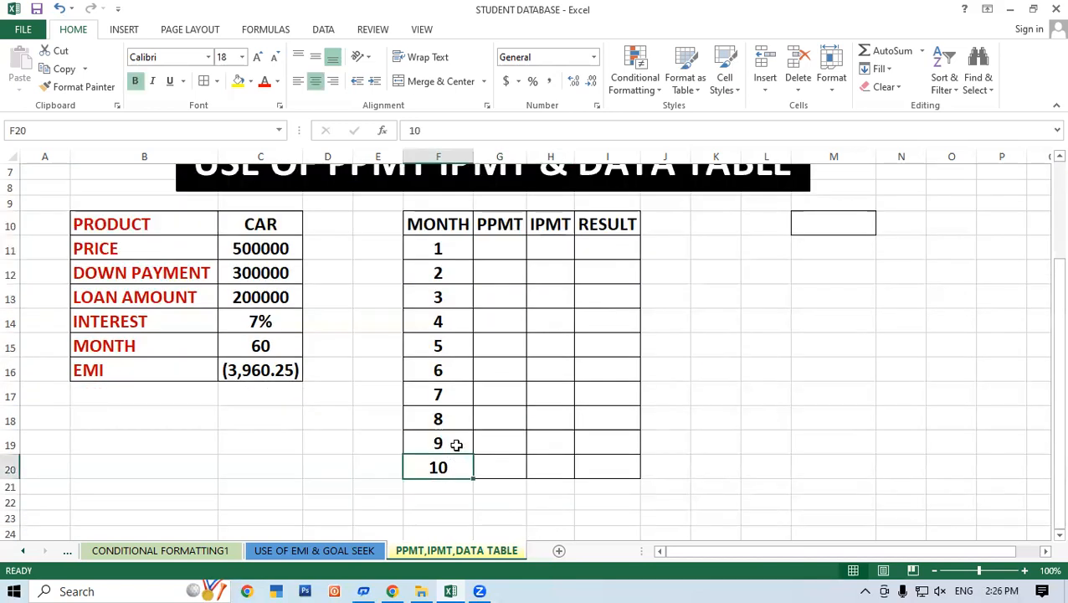
{"action": "scroll", "coordinate": [484, 343], "scroll_direction": "up", "scroll_amount": 2}
{"action": "left_click", "coordinate": [487, 341]}
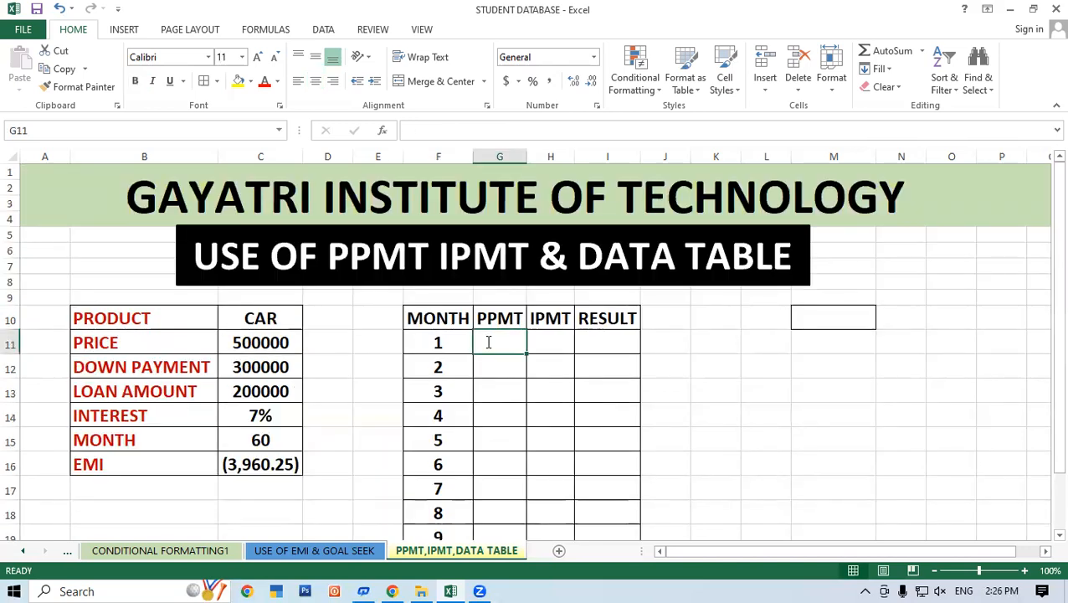
{"action": "type", "text": "="}
{"action": "key", "text": "BackSpace"}
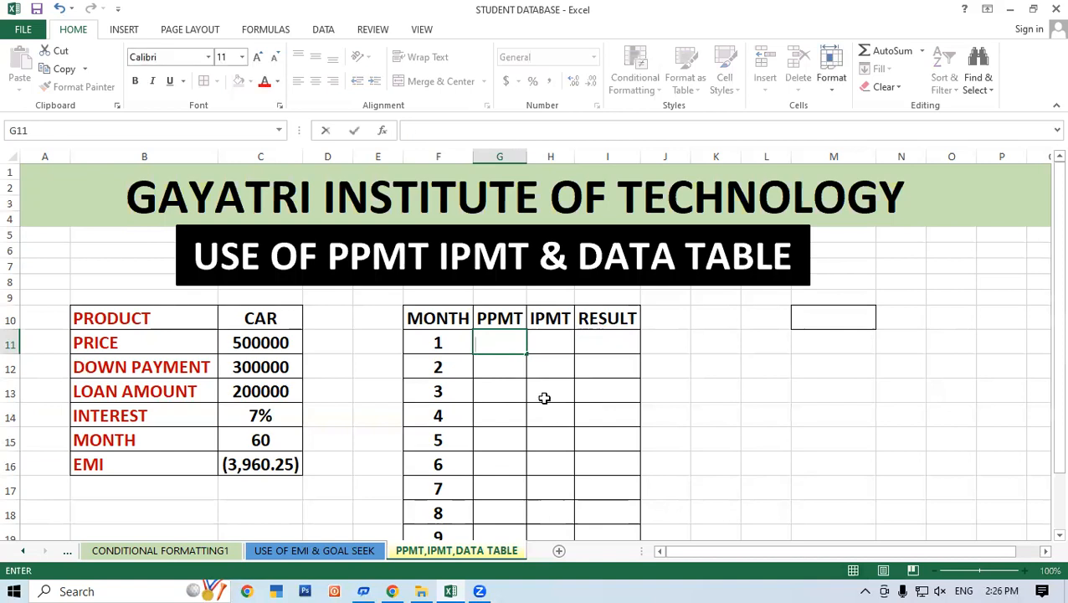
Step: Copy the formatting of the month 1 cell F11 onto the empty schedule cells G11:I20
{"action": "left_click", "coordinate": [437, 343]}
{"action": "left_click", "coordinate": [77, 86]}
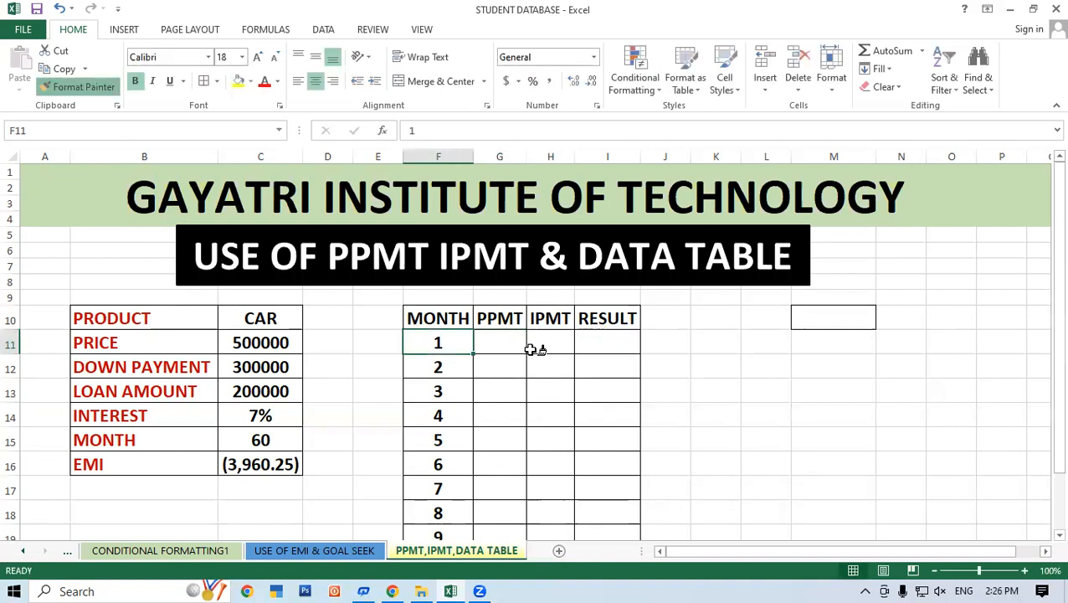
{"action": "mouse_move", "coordinate": [514, 340]}
{"action": "left_mouse_down"}
{"action": "mouse_move", "coordinate": [608, 389]}
{"action": "mouse_move", "coordinate": [622, 467]}
{"action": "mouse_move", "coordinate": [611, 503]}
{"action": "left_mouse_up"}
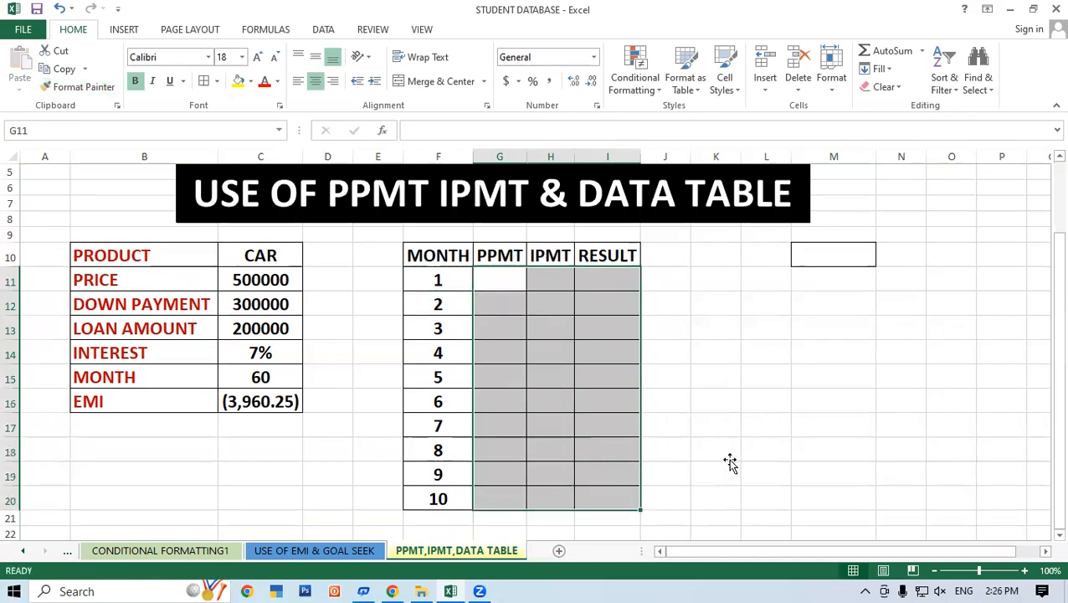
{"action": "left_click", "coordinate": [728, 458]}
{"action": "scroll", "coordinate": [483, 338], "scroll_direction": "up", "scroll_amount": 2}
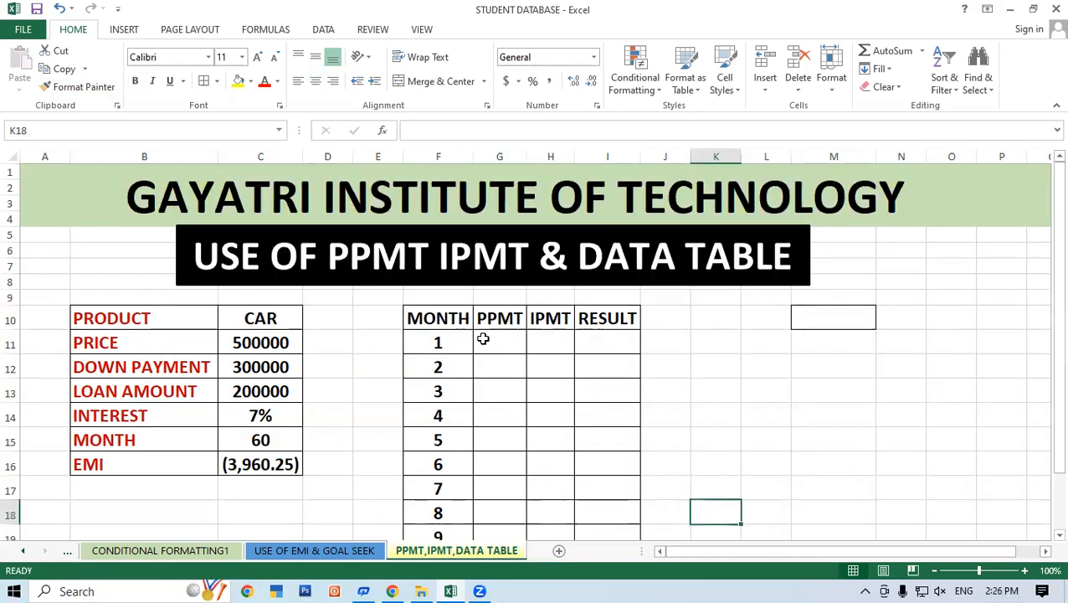
{"action": "left_click", "coordinate": [483, 338]}
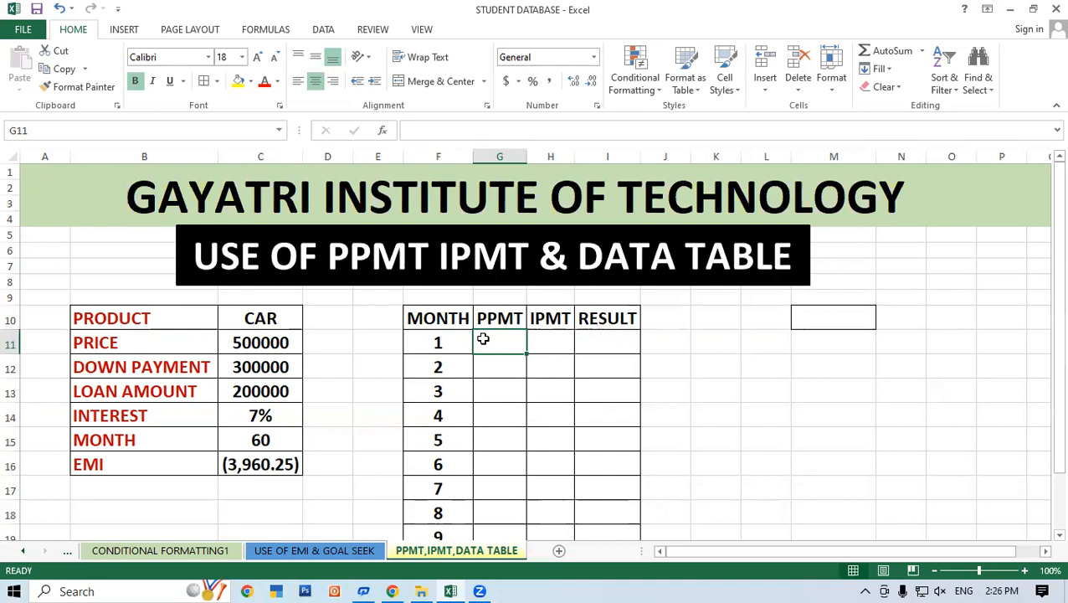
{"action": "type", "text": "="}
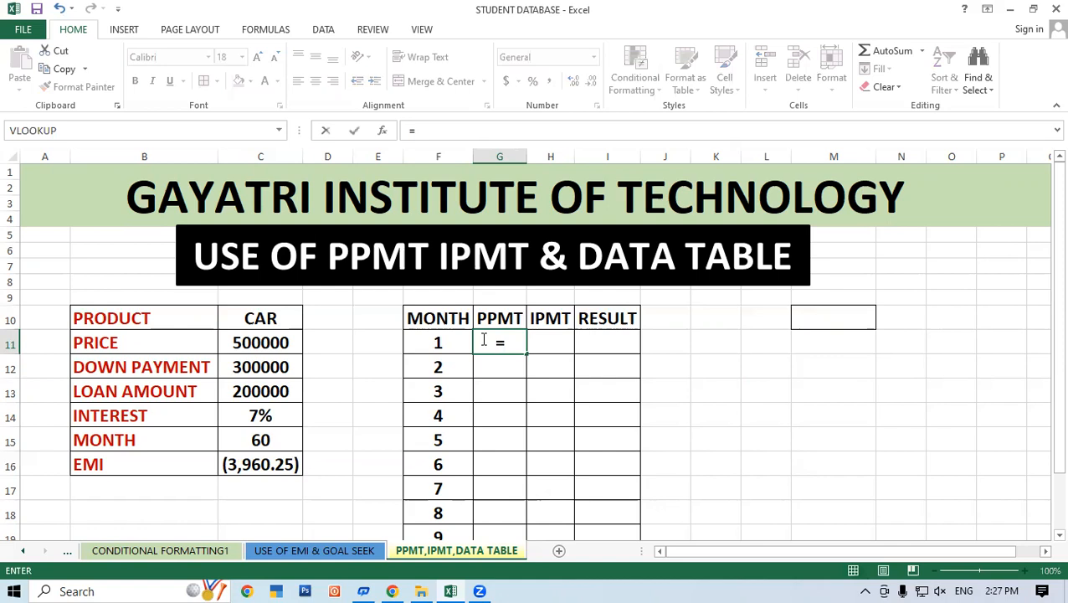
{"action": "type", "text": "PPM"}
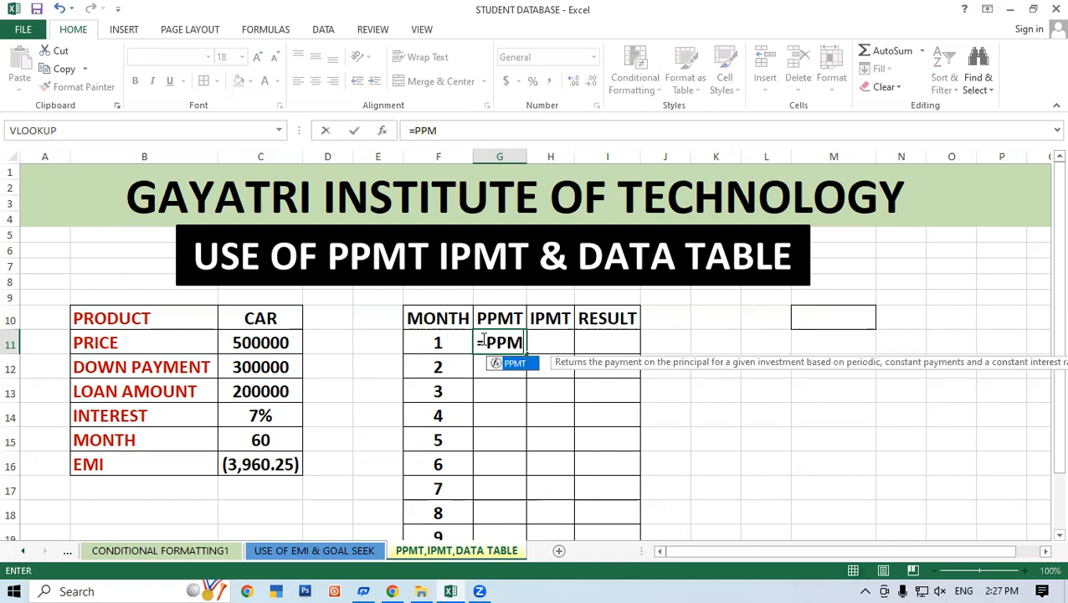
{"action": "type", "text": "T"}
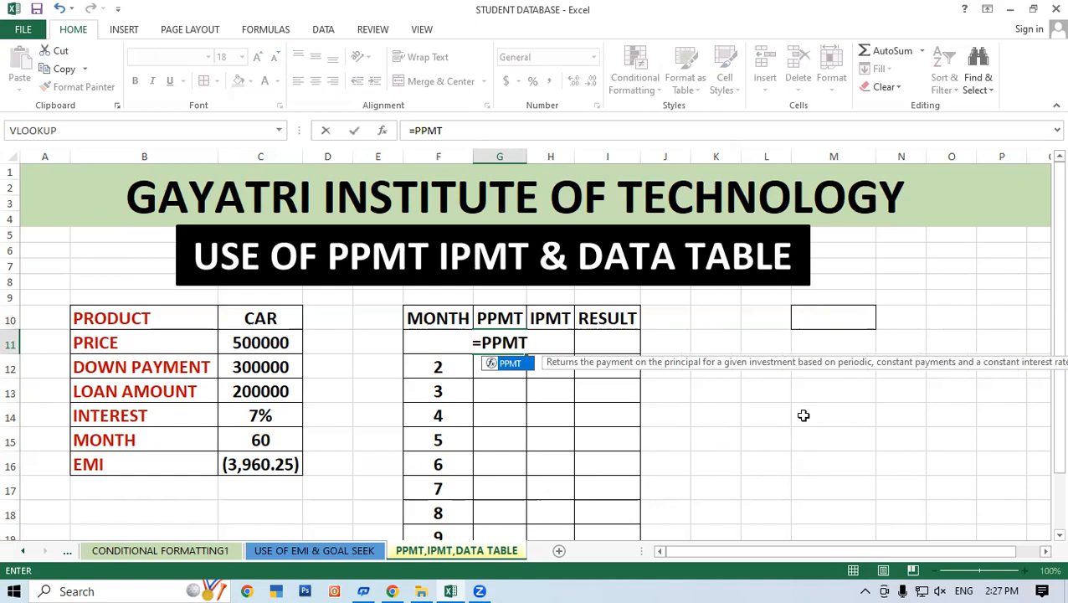
{"action": "type", "text": "("}
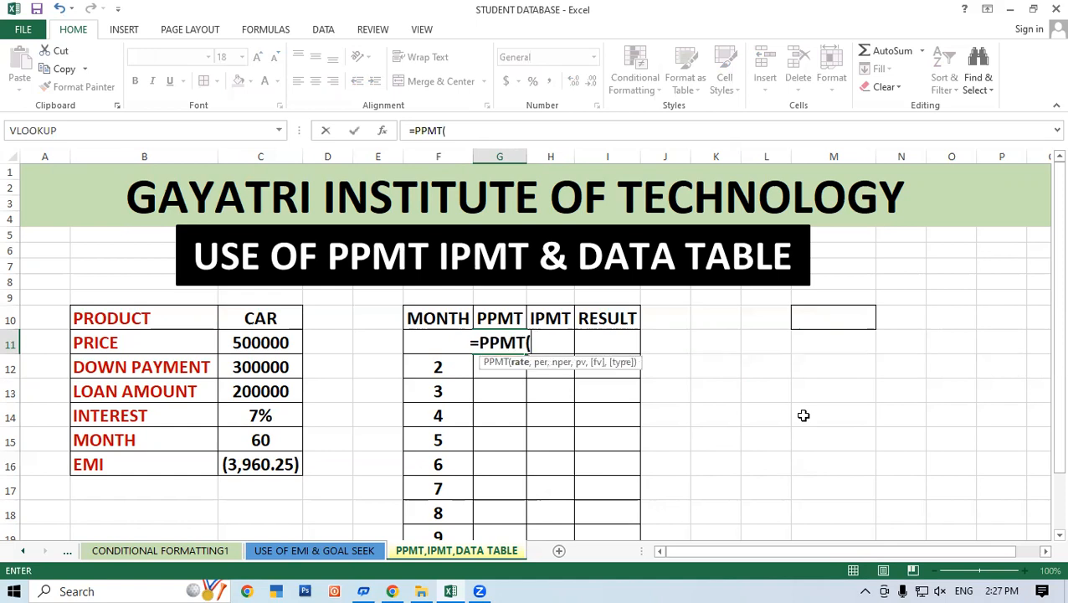
{"action": "key", "text": "BackSpace"}
{"action": "key", "text": "Escape"}
{"action": "left_click", "coordinate": [803, 415]}
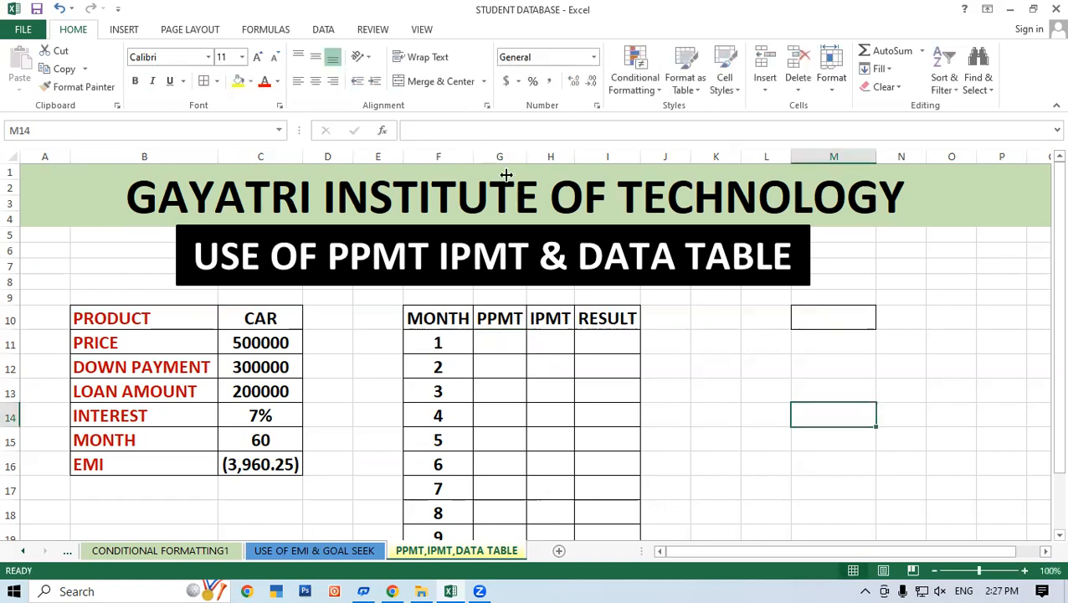
Step: Widen the MONTH and PPMT columns and start a PPMT formula in G11 with the monthly rate $C$14/12
{"action": "left_click_drag", "start_coordinate": [474, 156], "coordinate": [591, 157]}
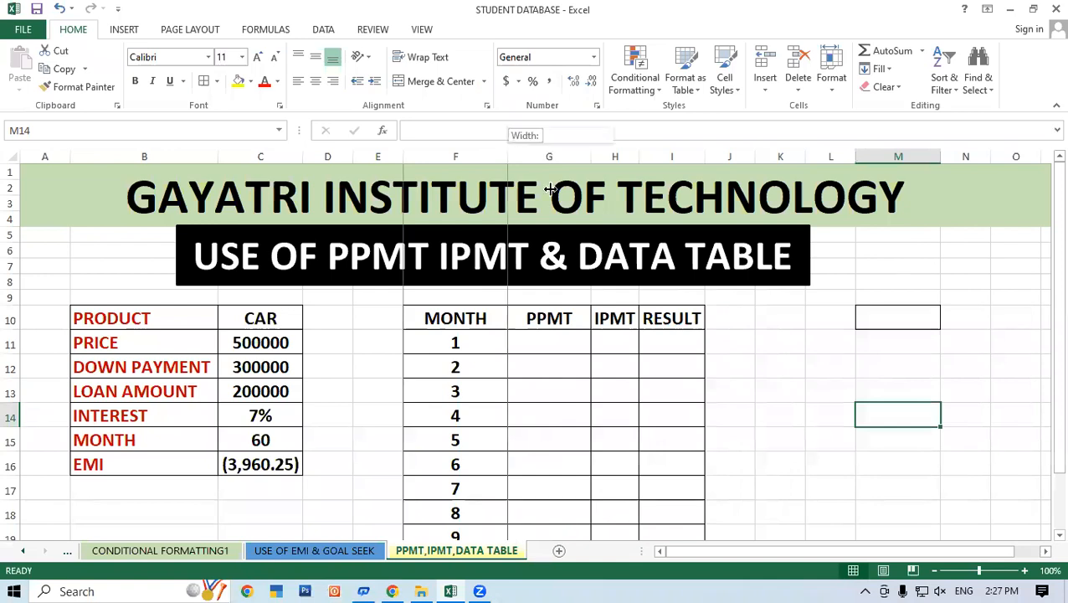
{"action": "left_click", "coordinate": [596, 342]}
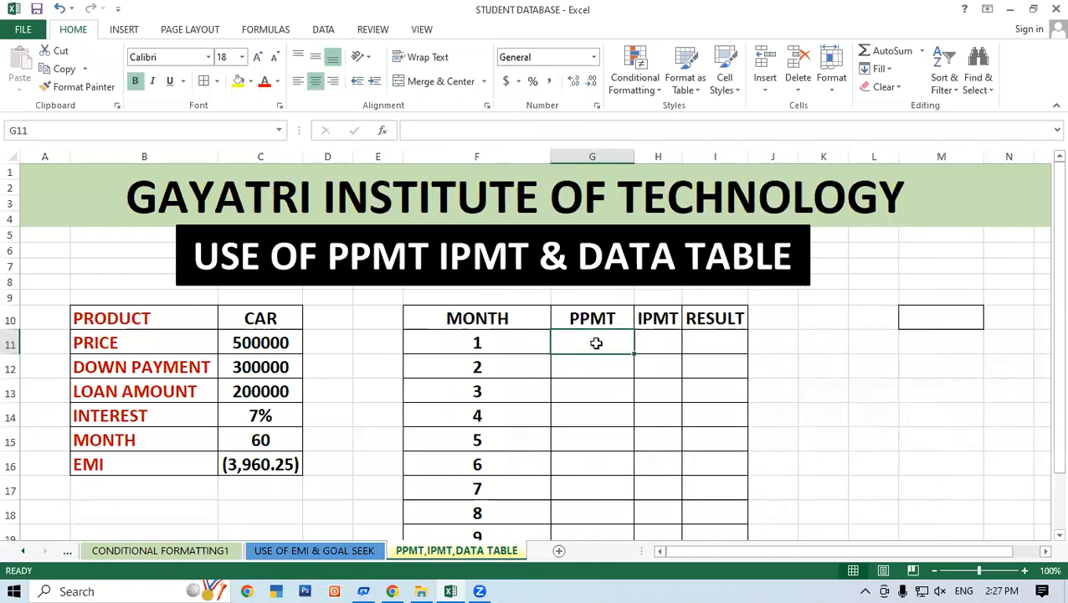
{"action": "type", "text": "=PPMT("}
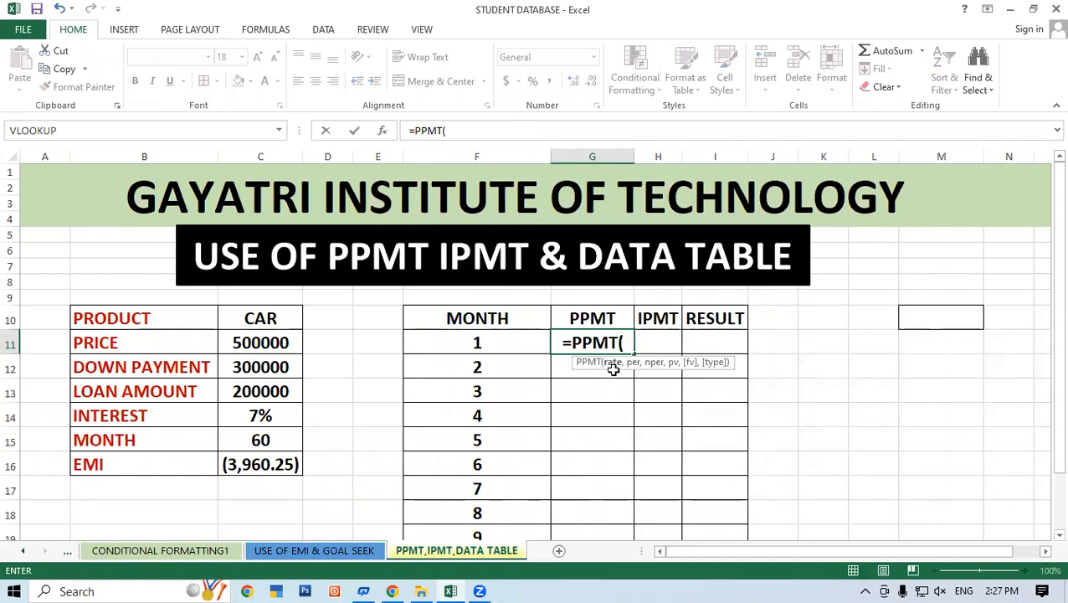
{"action": "left_click", "coordinate": [262, 416]}
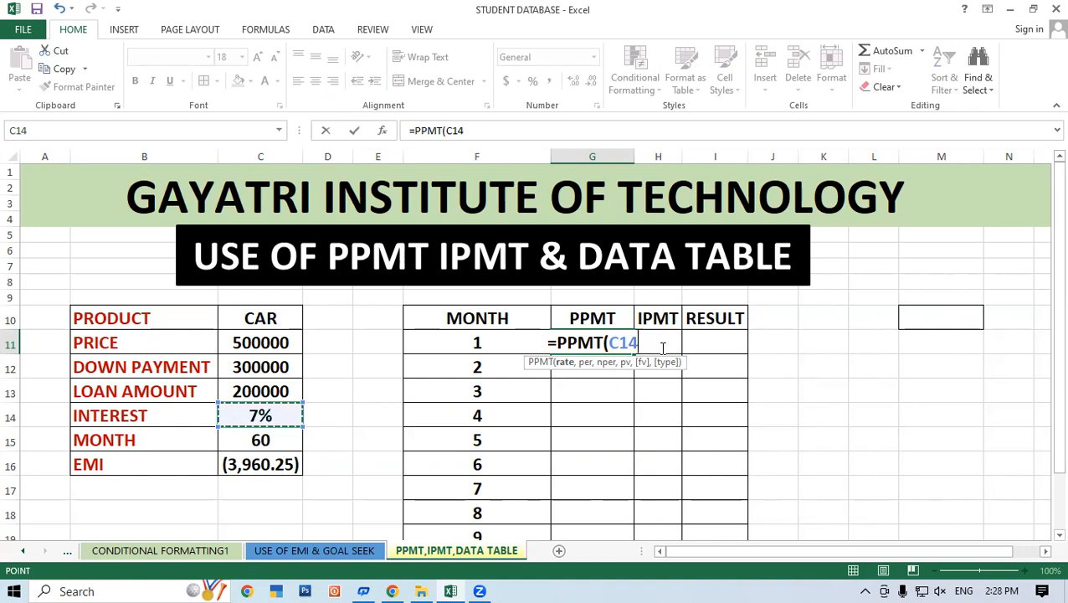
{"action": "key", "text": "F4"}
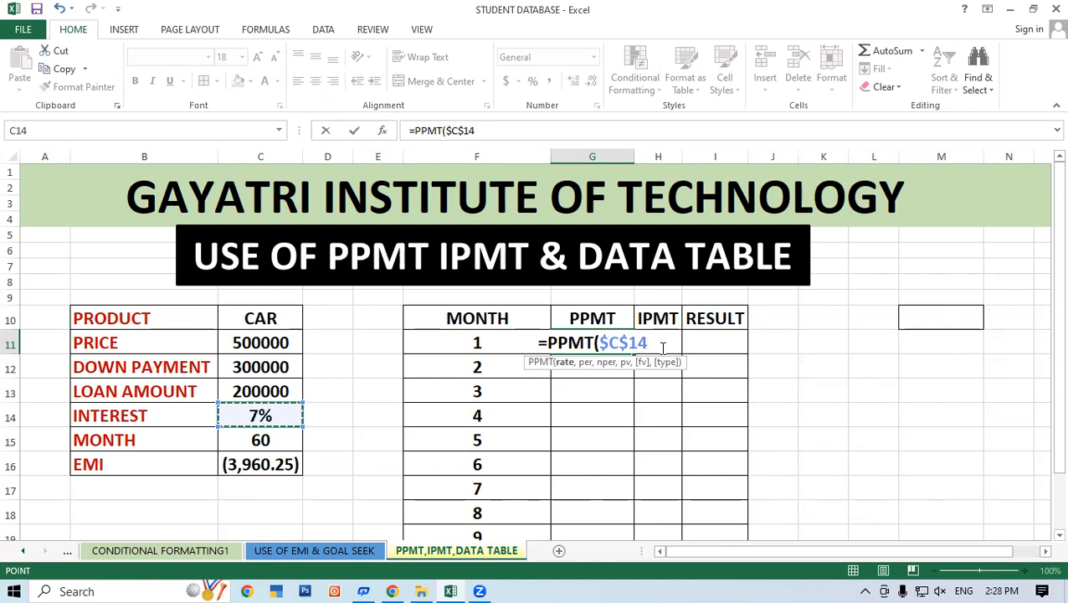
{"action": "type", "text": "/122225"}
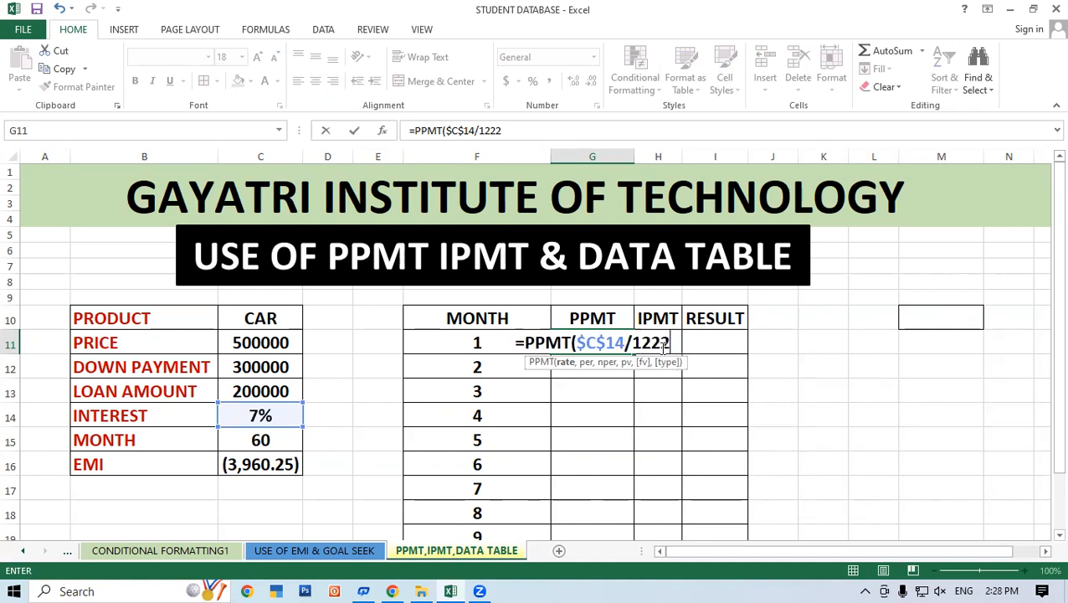
{"action": "key", "text": "BackSpace"}
{"action": "key", "text": "BackSpace"}
{"action": "key", "text": "BackSpace"}
{"action": "key", "text": "BackSpace"}
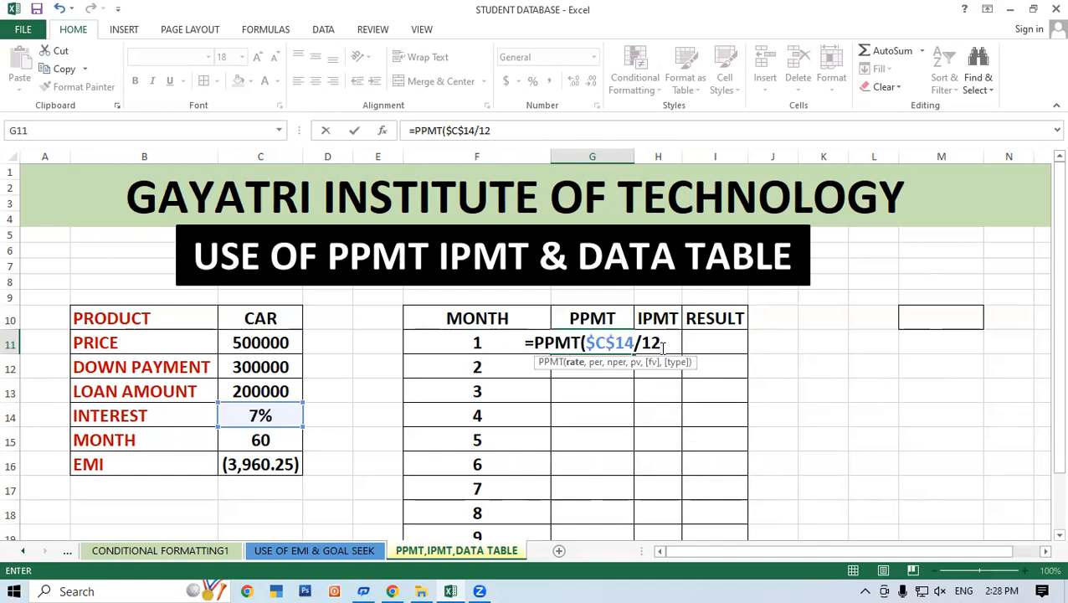
{"action": "type", "text": ","}
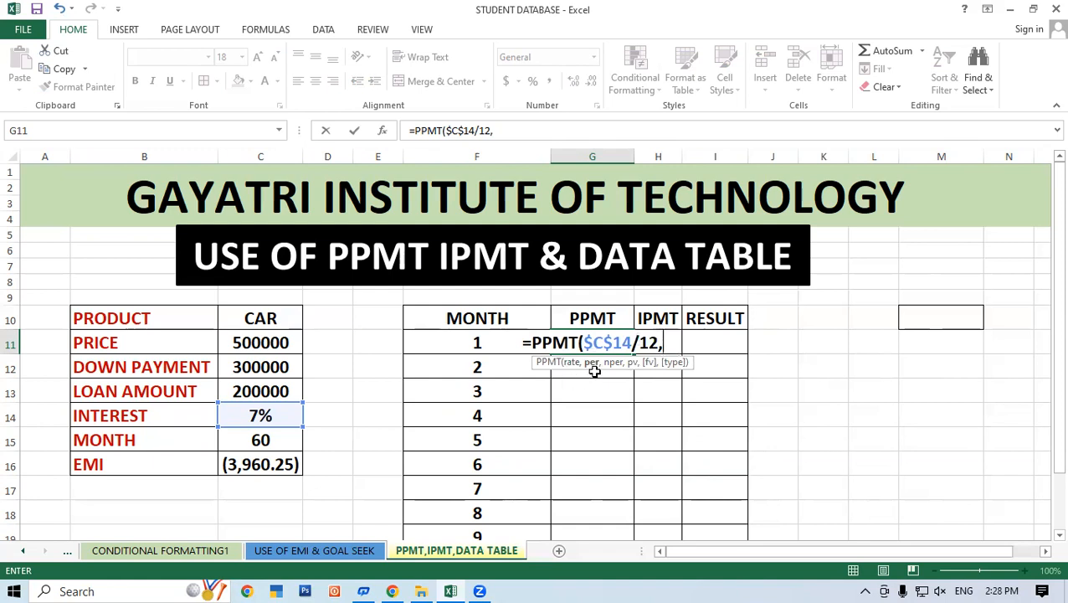
Step: Complete the PPMT formula in G11 with period F11, number of periods $C$15, present value $C$13 and future value 1
{"action": "left_click", "coordinate": [457, 338]}
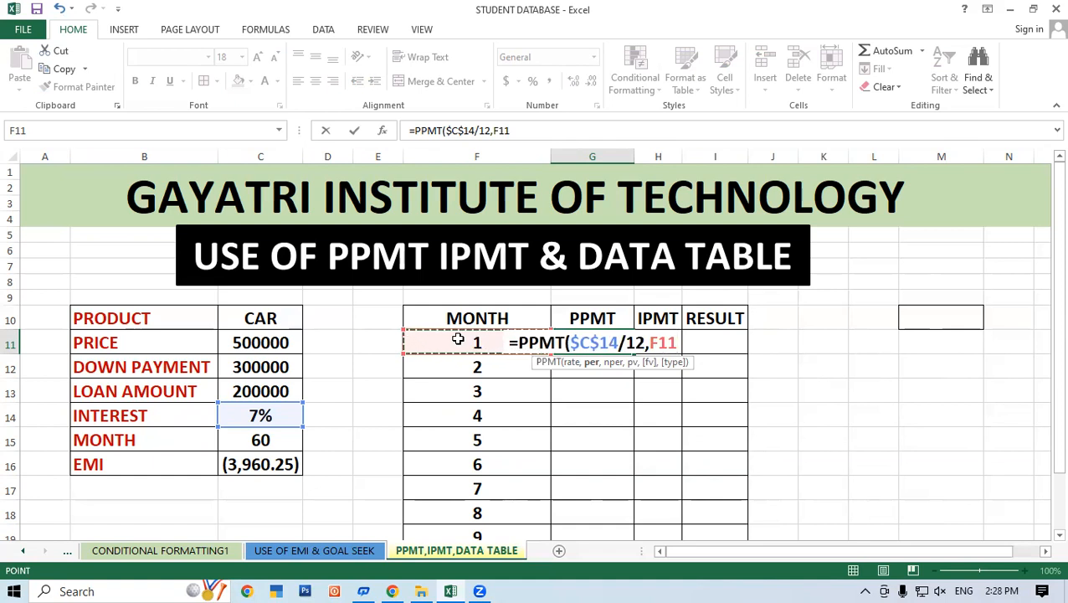
{"action": "type", "text": ","}
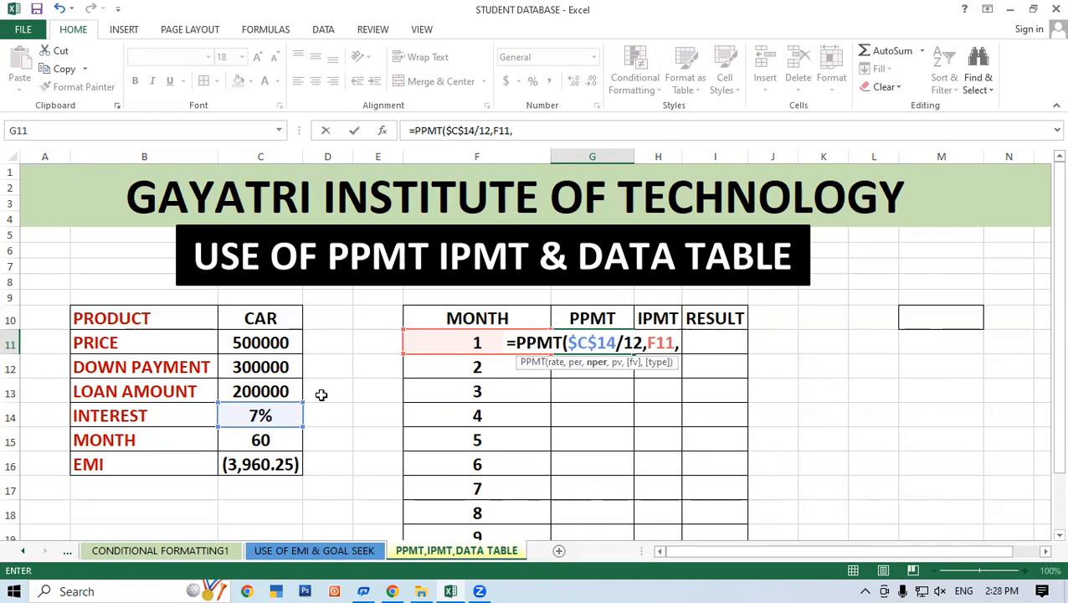
{"action": "left_click", "coordinate": [261, 439]}
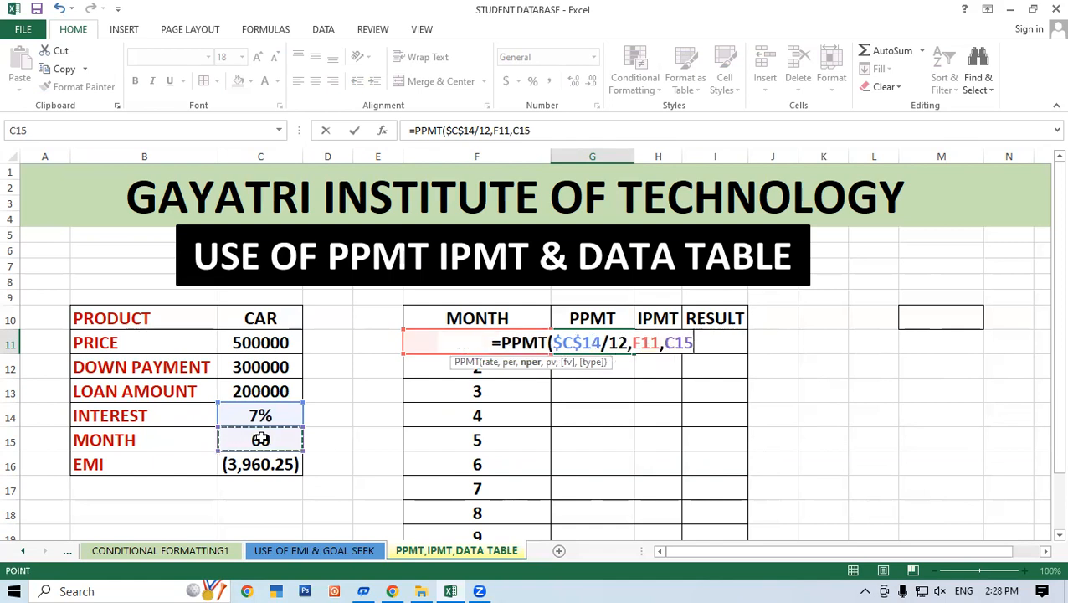
{"action": "key", "text": "F4"}
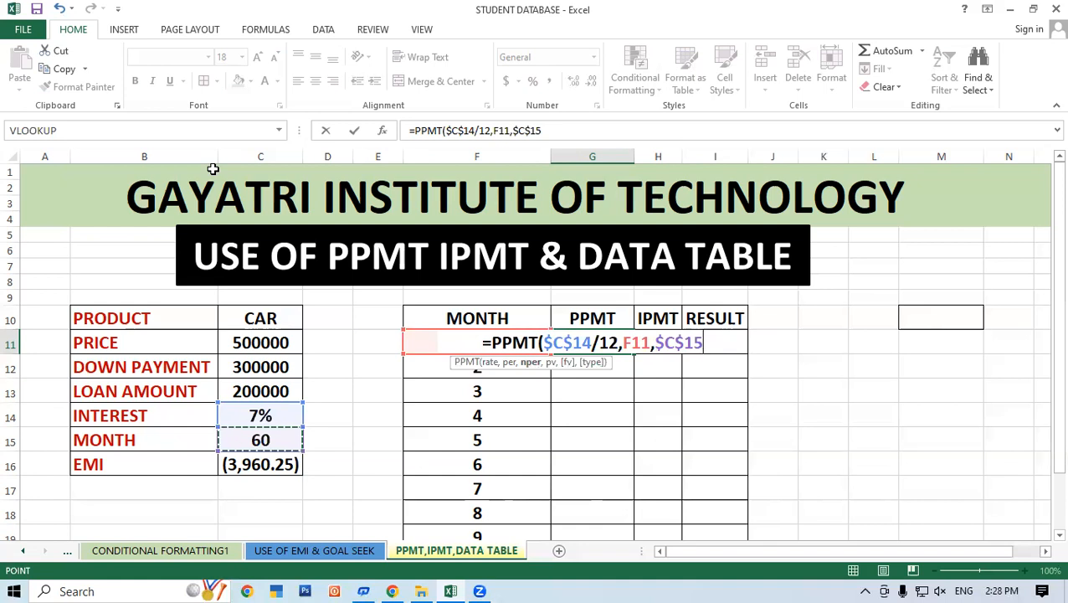
{"action": "type", "text": ","}
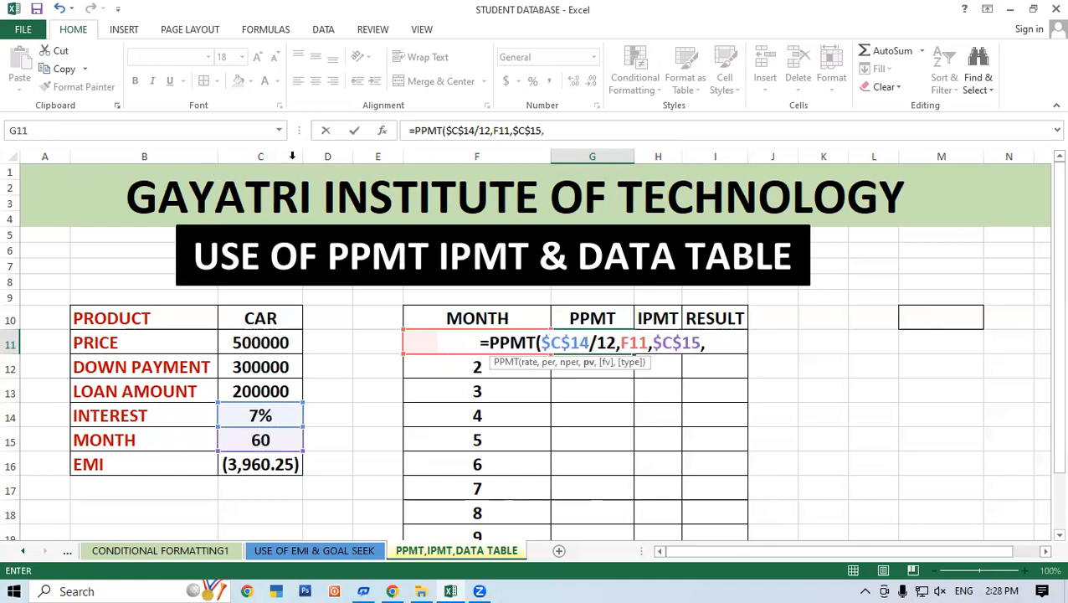
{"action": "left_click", "coordinate": [281, 386]}
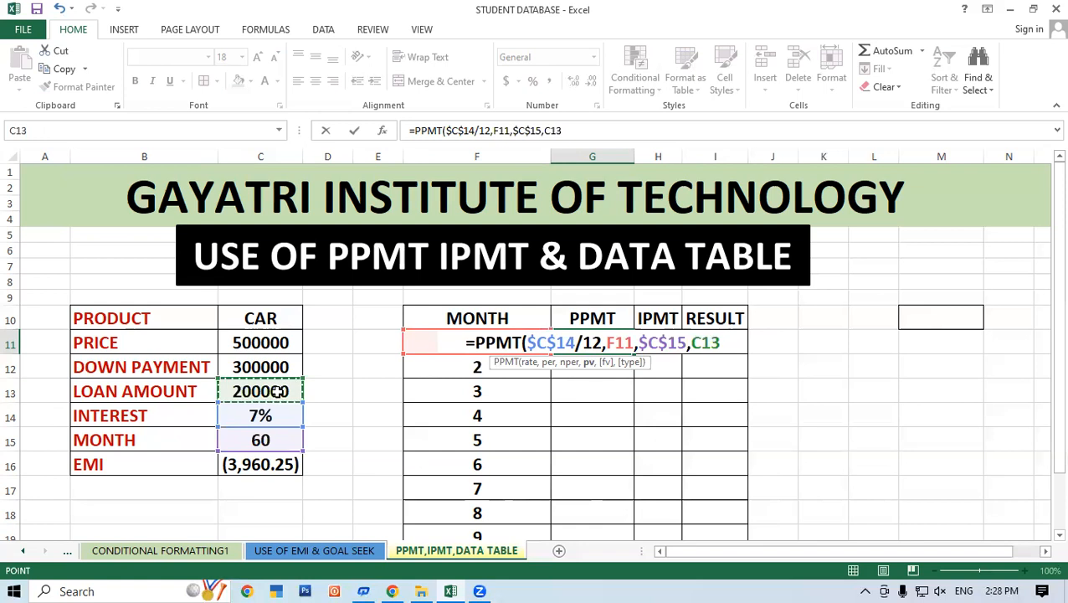
{"action": "key", "text": "F4"}
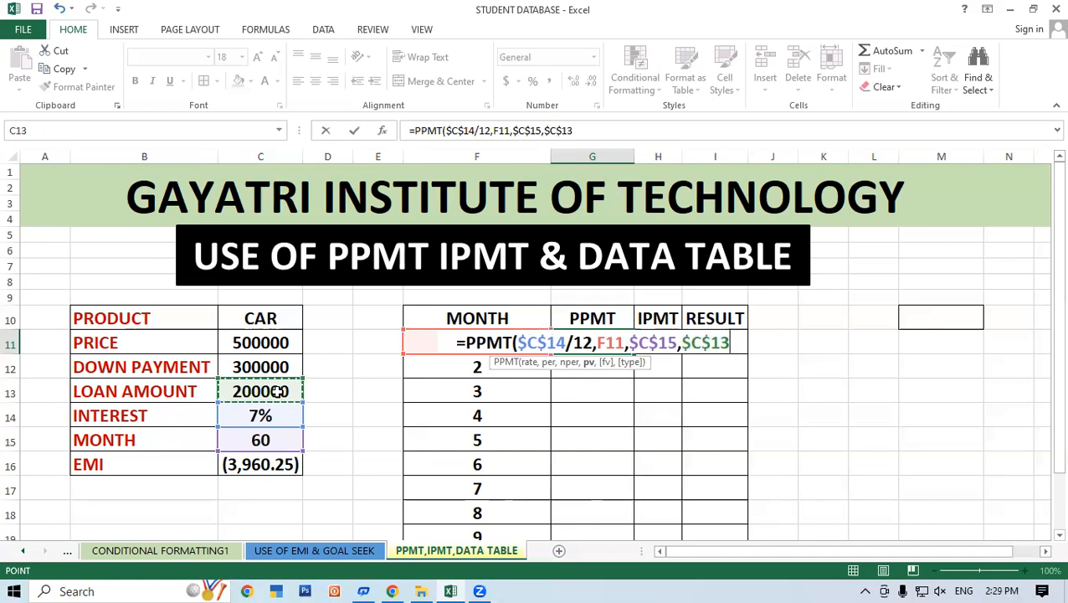
{"action": "type", "text": ","}
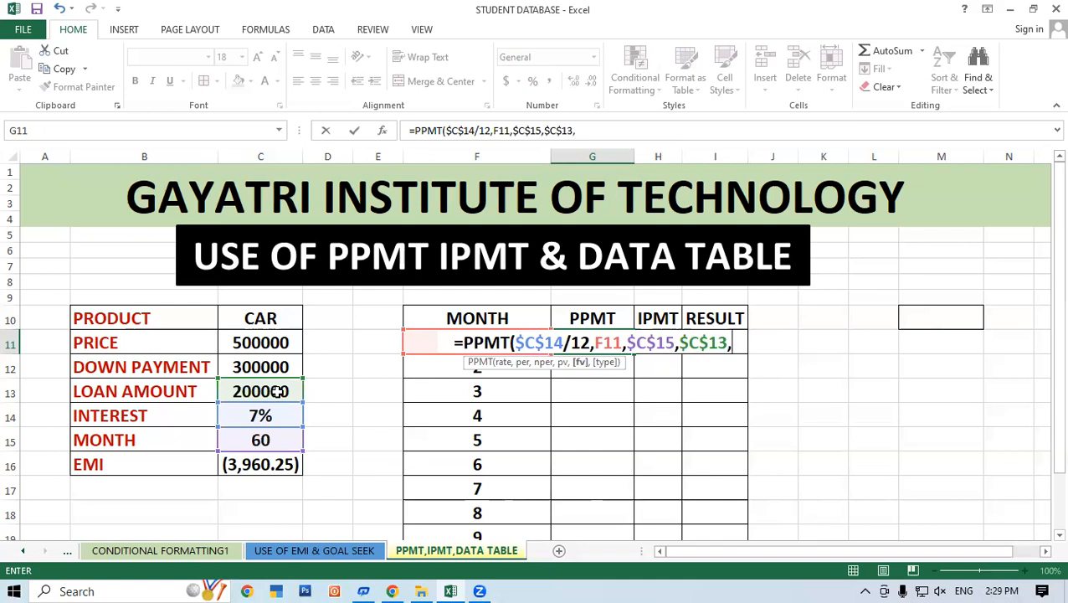
{"action": "type", "text": "1"}
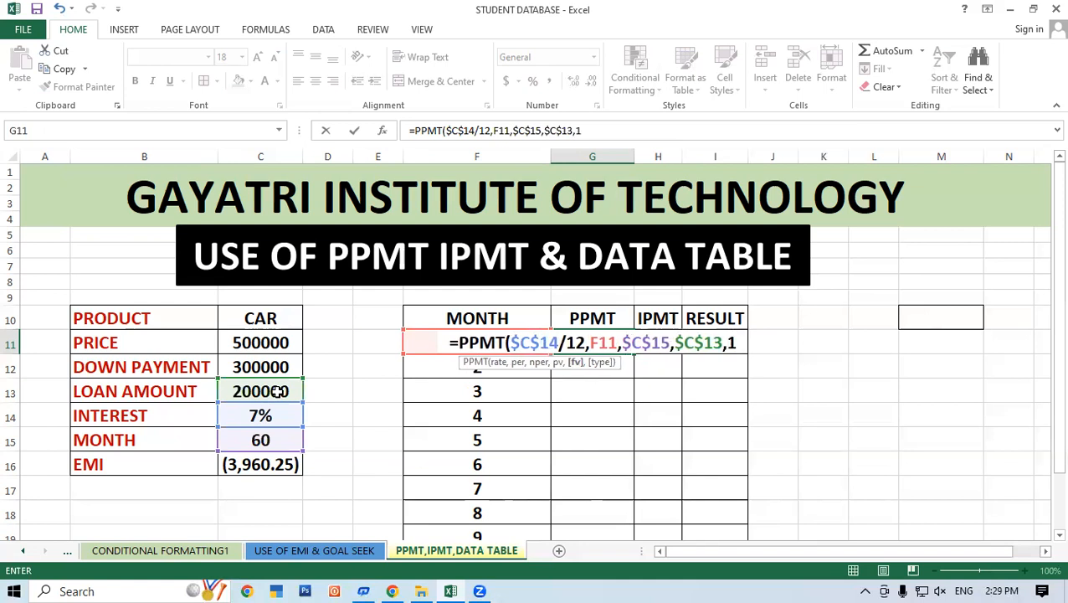
{"action": "type", "text": ")"}
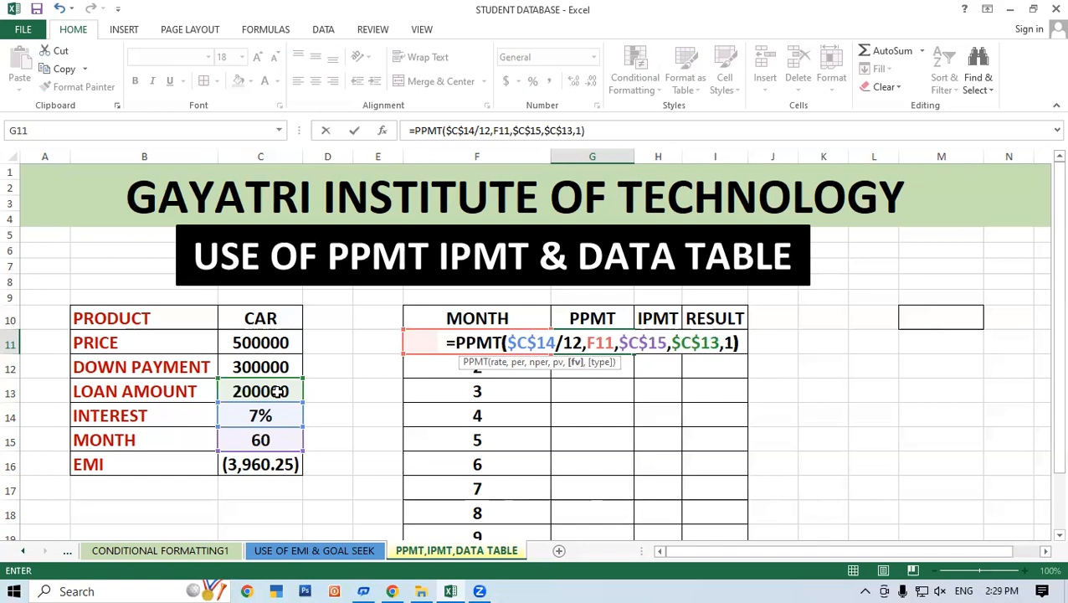
{"action": "key", "text": "Return"}
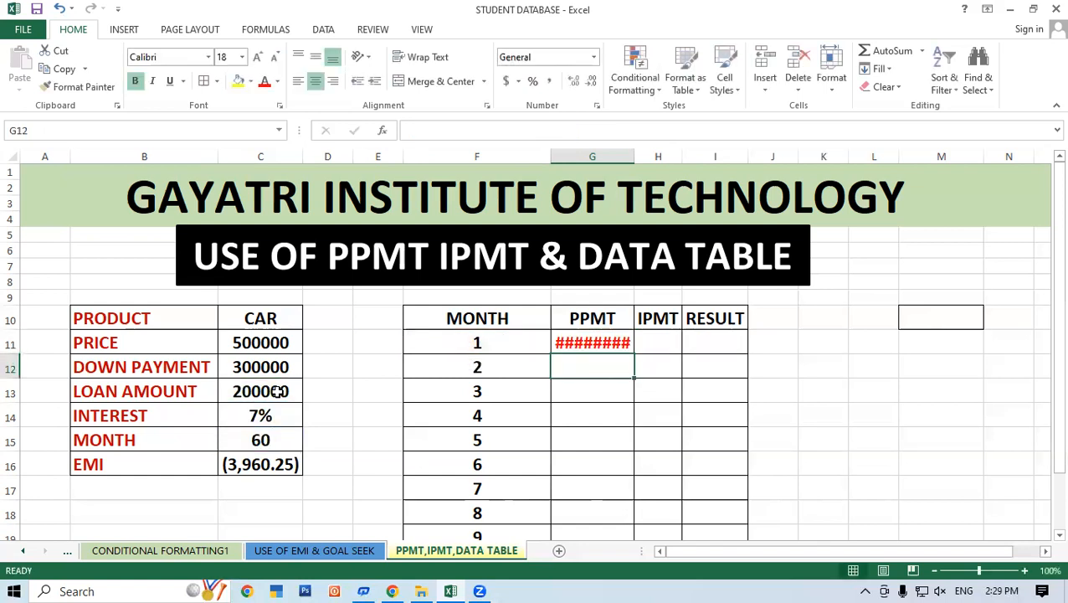
Step: Widen column G slightly so the month 1 PPMT amount fits in its cell
{"action": "left_click", "coordinate": [591, 343]}
{"action": "left_click_drag", "start_coordinate": [636, 157], "coordinate": [645, 157]}
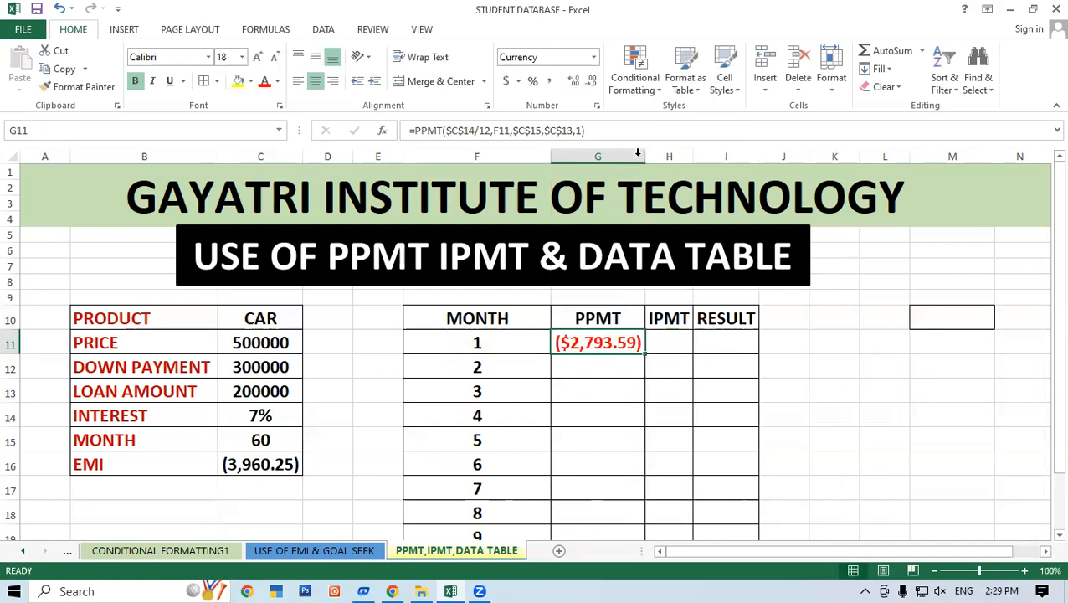
{"action": "left_click", "coordinate": [678, 379]}
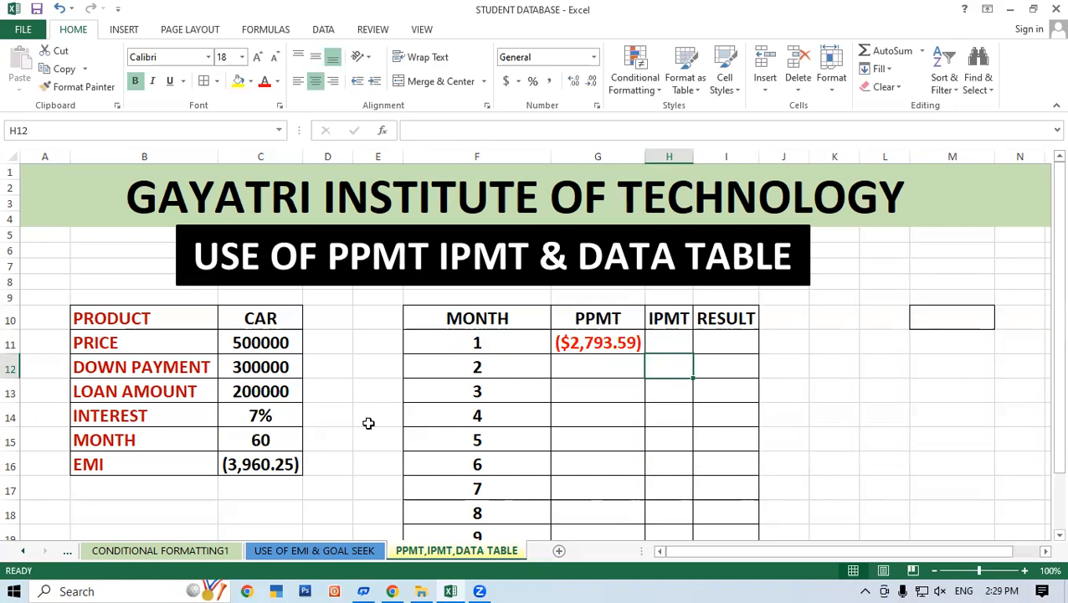
Step: Compare the EMI in C16 with the month 1 principal payment in G11
{"action": "left_click", "coordinate": [267, 459]}
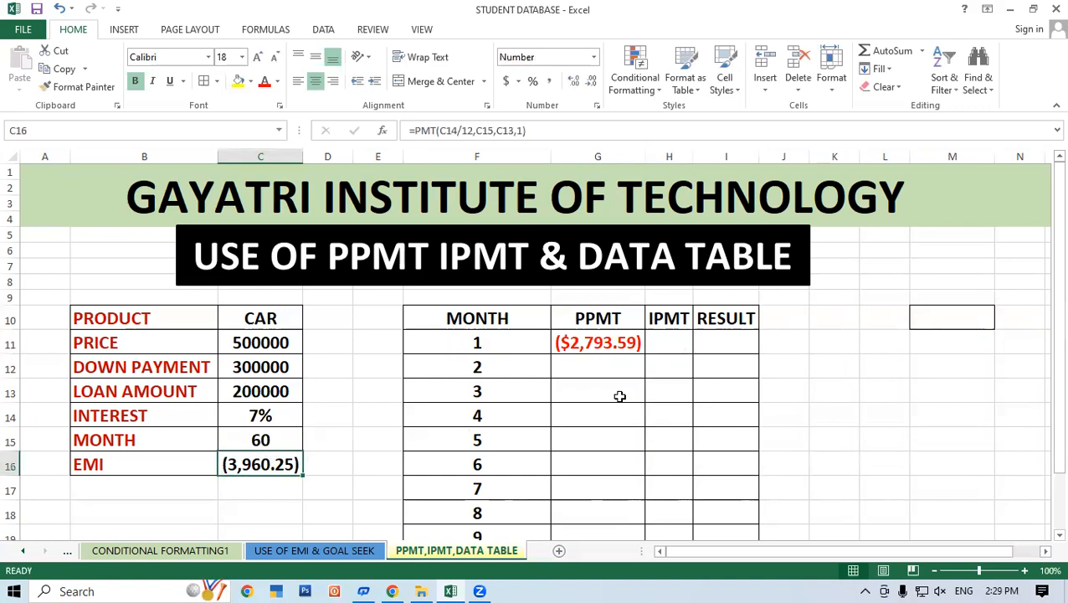
{"action": "left_click", "coordinate": [601, 340]}
{"action": "left_click", "coordinate": [595, 381]}
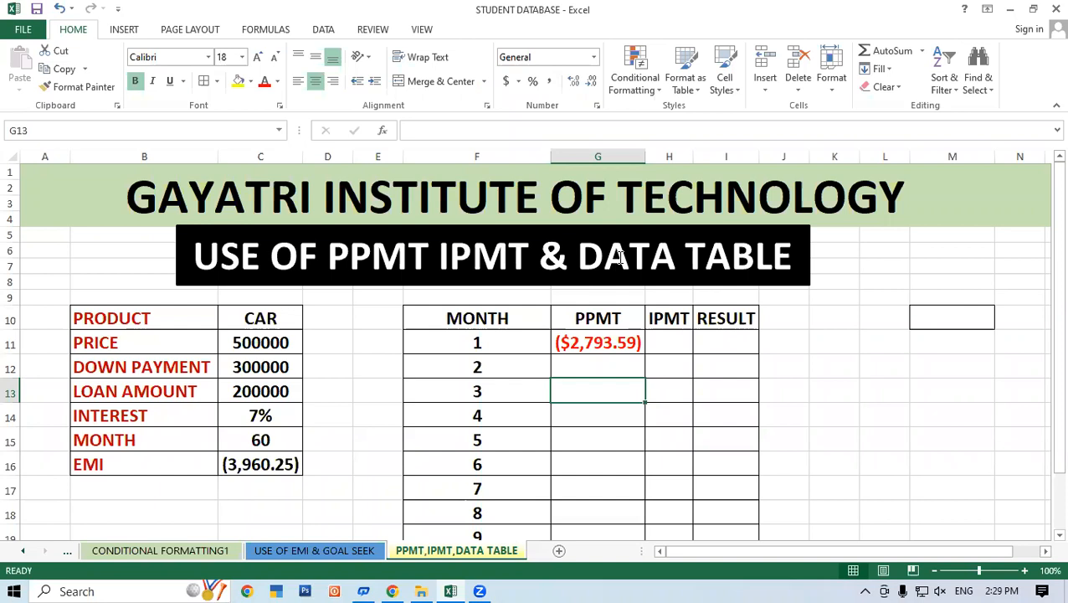
Step: Fill the PPMT formula from G11 down the PPMT column through month 10
{"action": "left_click", "coordinate": [629, 345]}
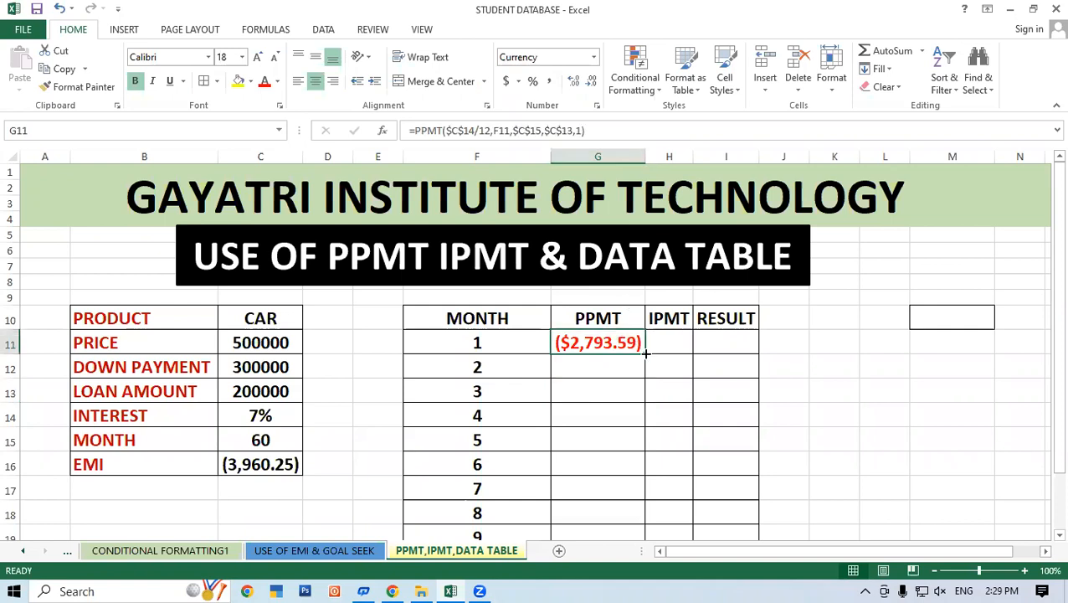
{"action": "double_click", "coordinate": [645, 354]}
{"action": "left_click", "coordinate": [813, 374]}
{"action": "scroll", "coordinate": [813, 374], "scroll_direction": "down", "scroll_amount": 2}
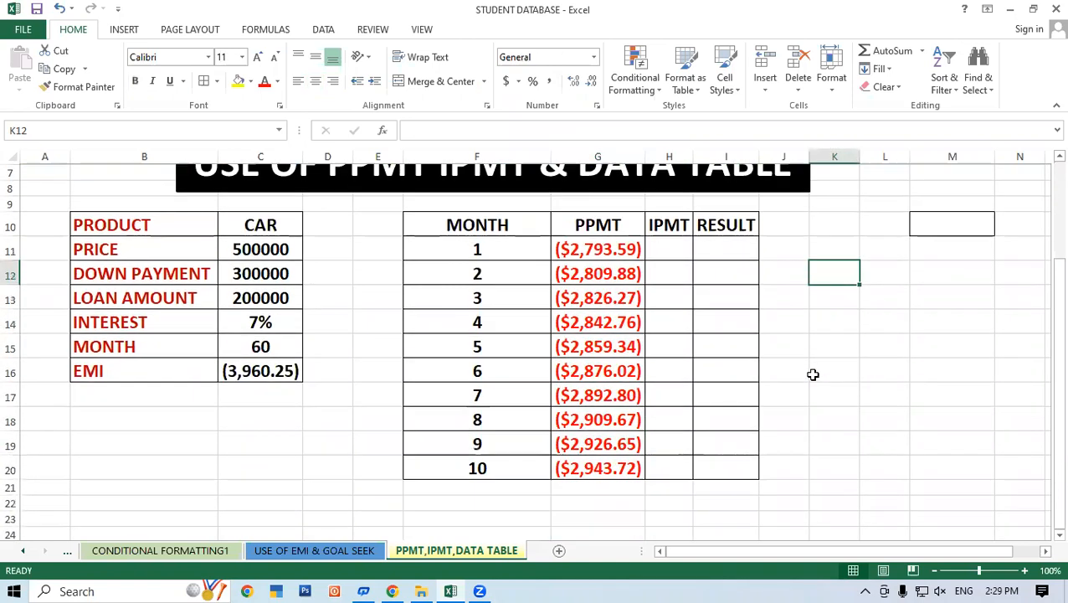
Step: Examine the filled PPMT formulas for months 1 to 5 and the principal amounts across G11:G20
{"action": "left_click", "coordinate": [592, 252]}
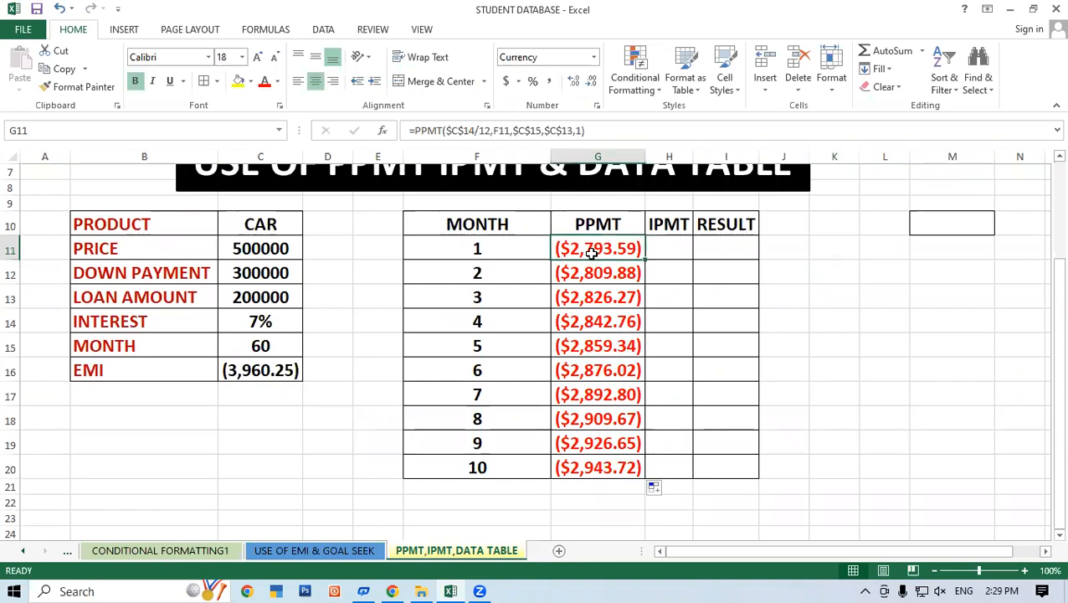
{"action": "left_click", "coordinate": [602, 275]}
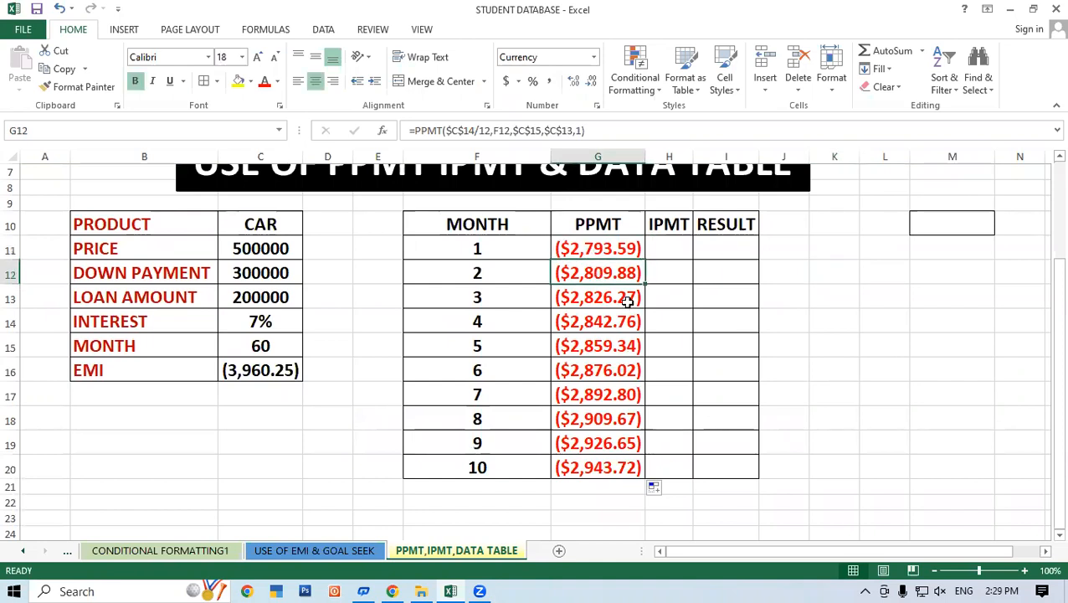
{"action": "left_click", "coordinate": [596, 300]}
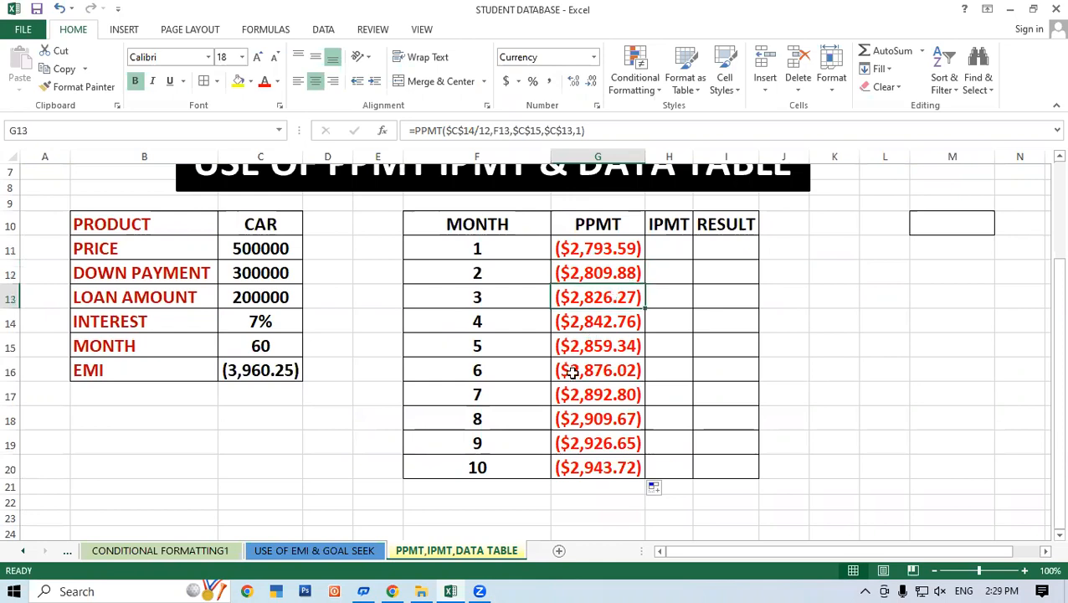
{"action": "left_click", "coordinate": [610, 321]}
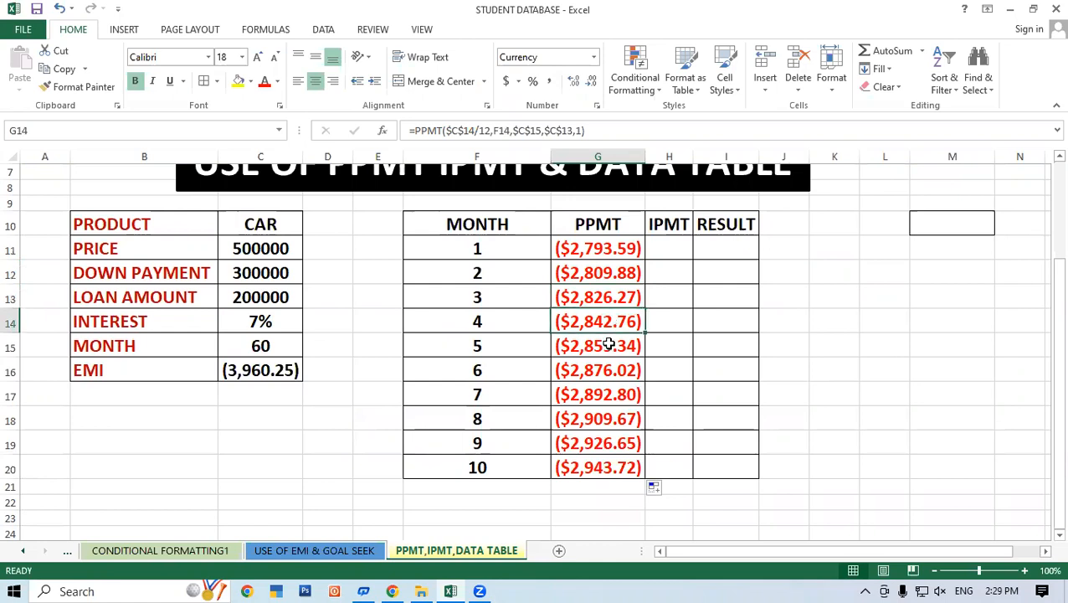
{"action": "left_click", "coordinate": [608, 344]}
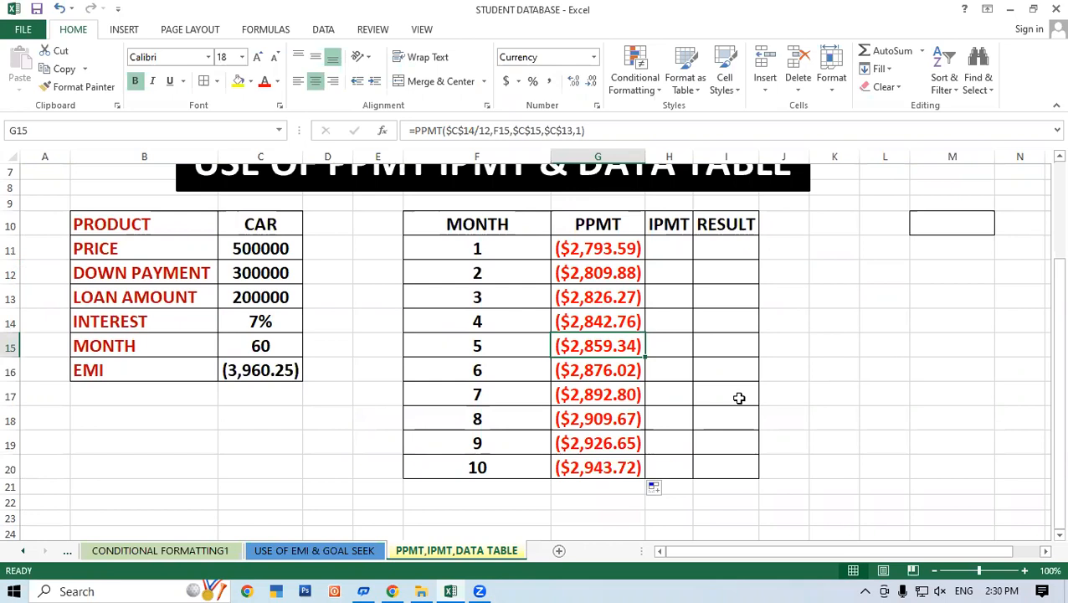
{"action": "left_click", "coordinate": [911, 355]}
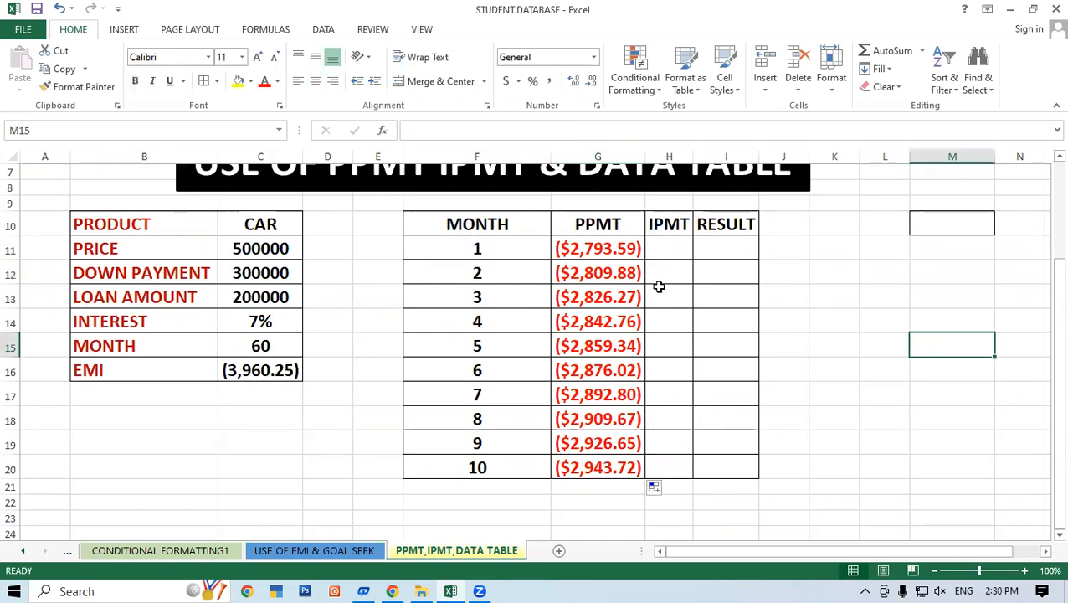
{"action": "left_click", "coordinate": [627, 249]}
{"action": "left_click_drag", "start_coordinate": [631, 276], "coordinate": [632, 468]}
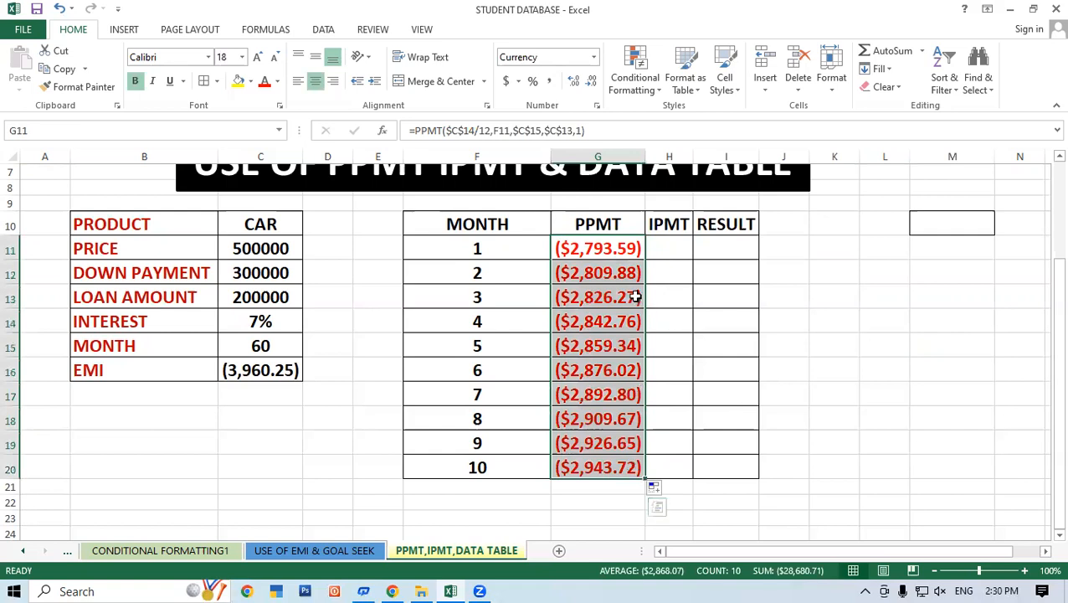
{"action": "left_click_drag", "start_coordinate": [605, 247], "coordinate": [605, 462]}
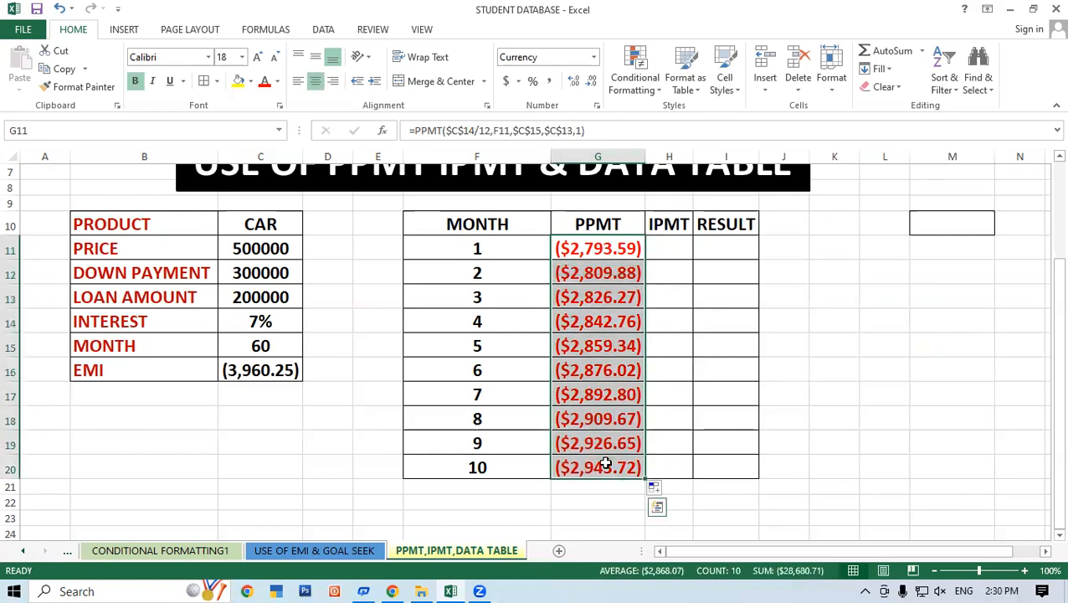
{"action": "left_click_drag", "start_coordinate": [610, 247], "coordinate": [615, 444]}
{"action": "left_click", "coordinate": [801, 365]}
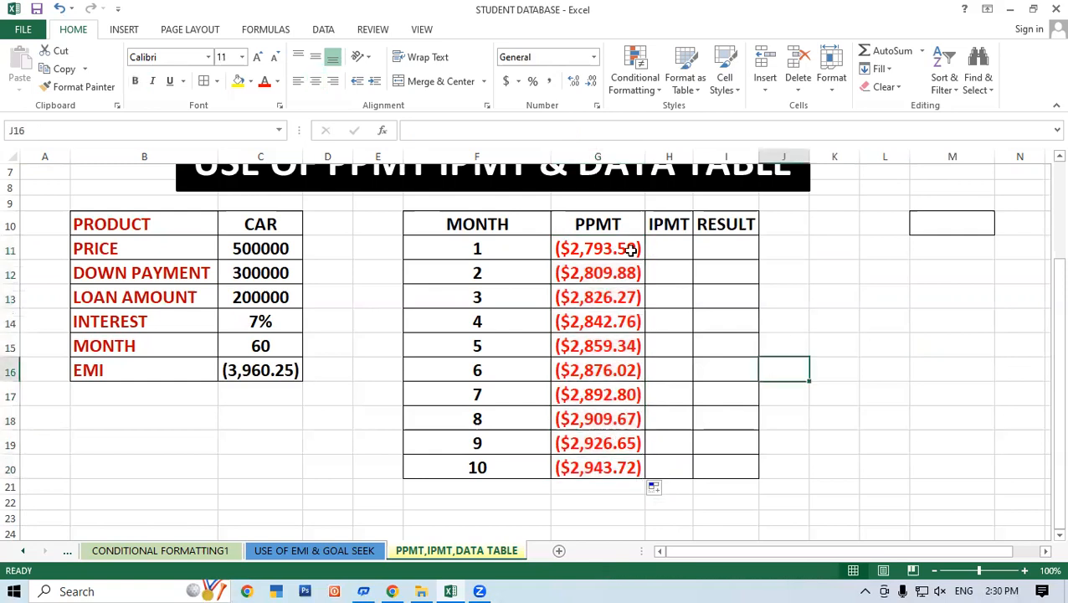
Step: Review how the principal payment develops from month 1 to month 10 in the PPMT column
{"action": "scroll", "coordinate": [630, 248], "scroll_direction": "up", "scroll_amount": 2}
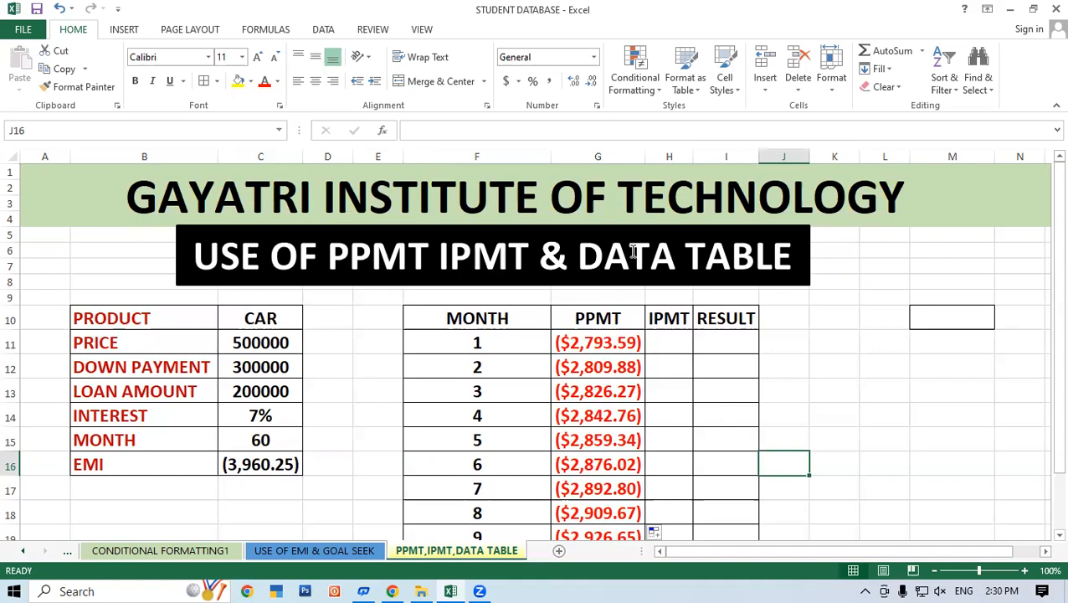
{"action": "left_click", "coordinate": [789, 360]}
{"action": "scroll", "coordinate": [702, 325], "scroll_direction": "down", "scroll_amount": 1}
{"action": "left_click_drag", "start_coordinate": [599, 293], "coordinate": [596, 436]}
{"action": "left_click", "coordinate": [877, 365]}
{"action": "left_click", "coordinate": [632, 220]}
{"action": "left_click", "coordinate": [585, 440]}
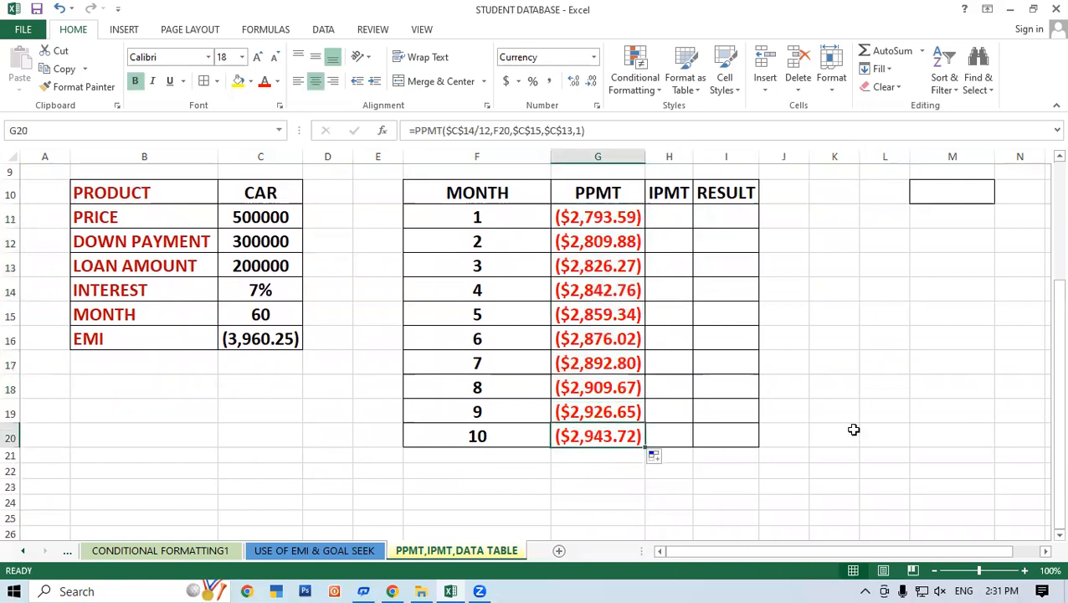
{"action": "left_click", "coordinate": [853, 430]}
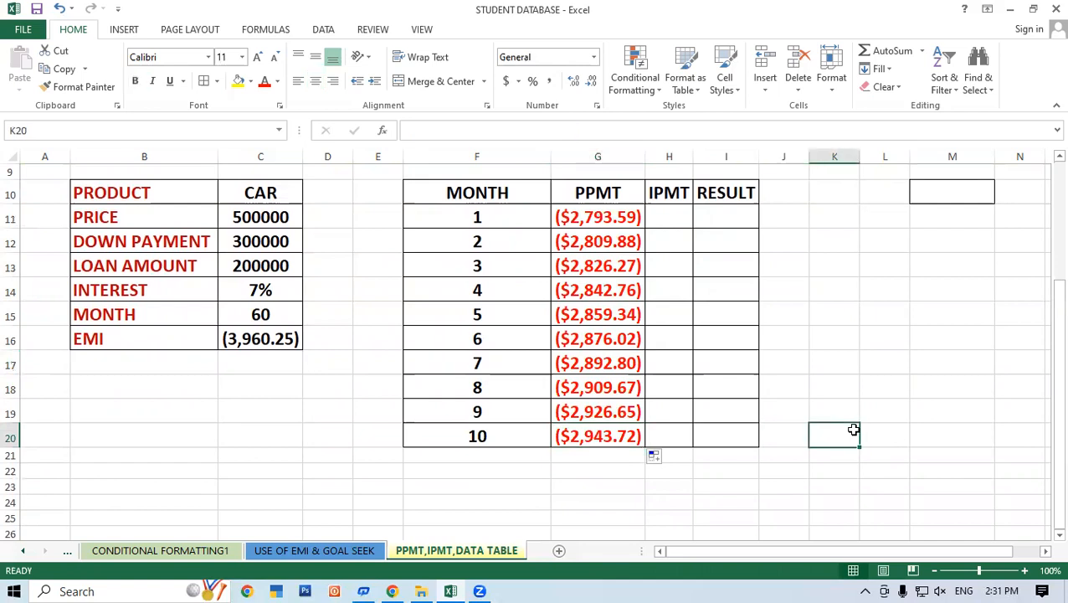
{"action": "scroll", "coordinate": [694, 336], "scroll_direction": "up", "scroll_amount": 2}
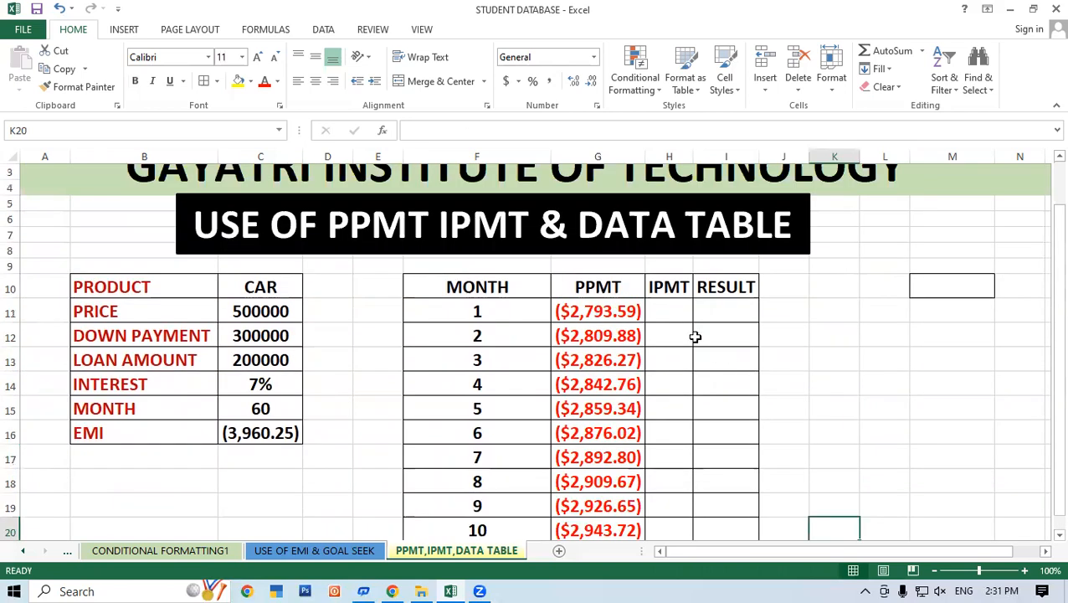
Step: Start an IPMT formula in H11 with the monthly rate $C$14/12 and period F11
{"action": "left_click", "coordinate": [665, 312]}
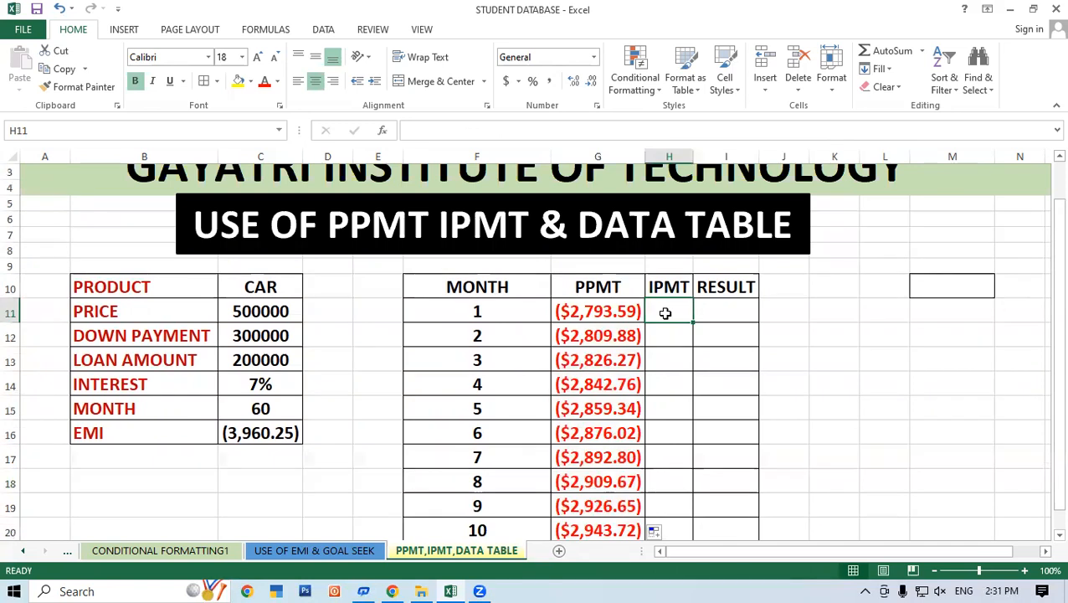
{"action": "type", "text": "="}
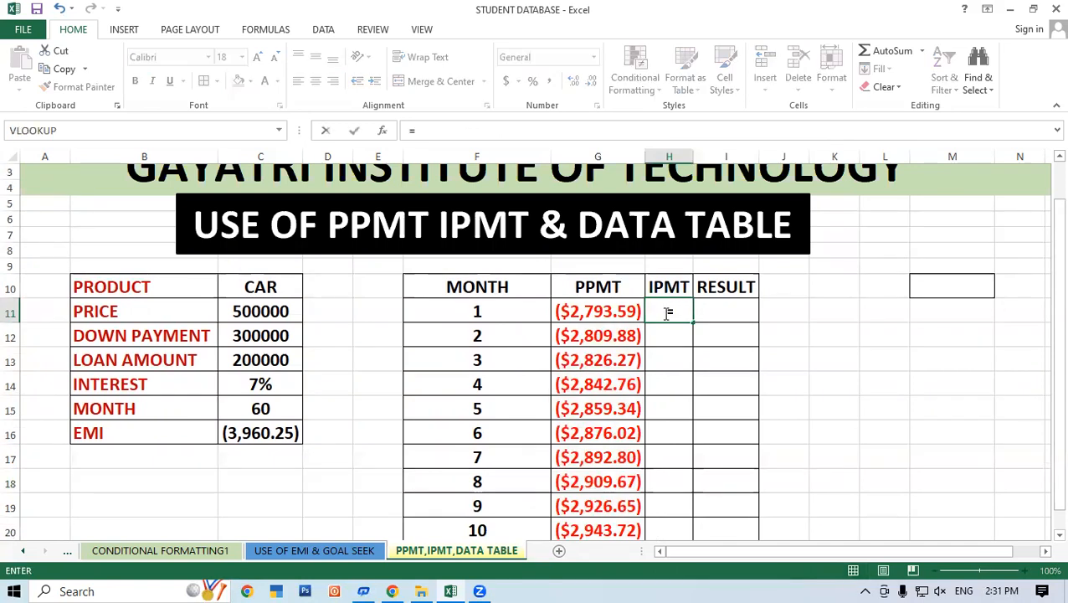
{"action": "type", "text": "IPMT("}
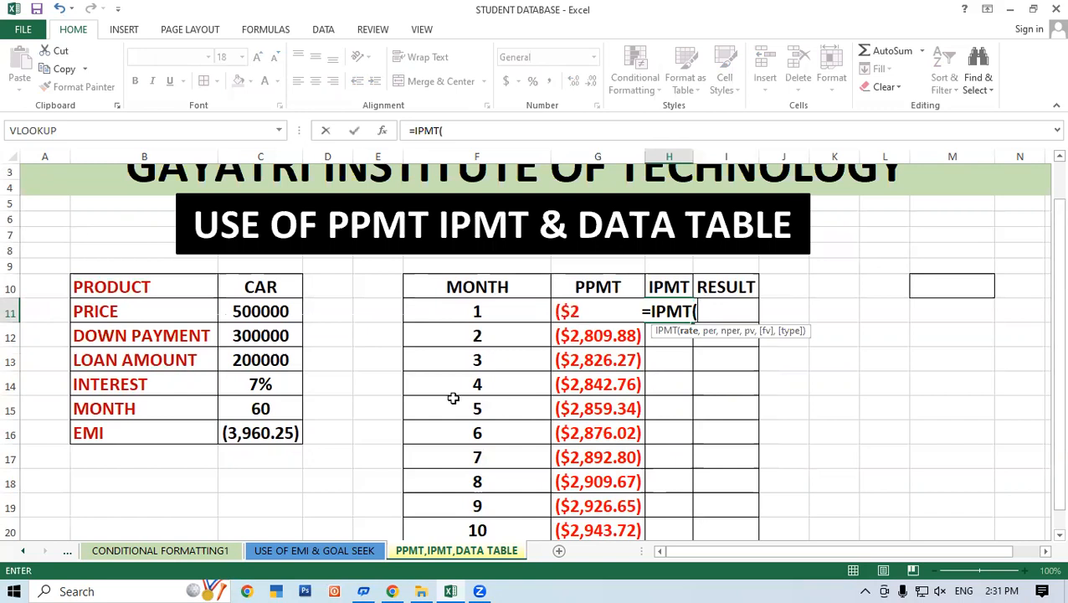
{"action": "left_click", "coordinate": [237, 385]}
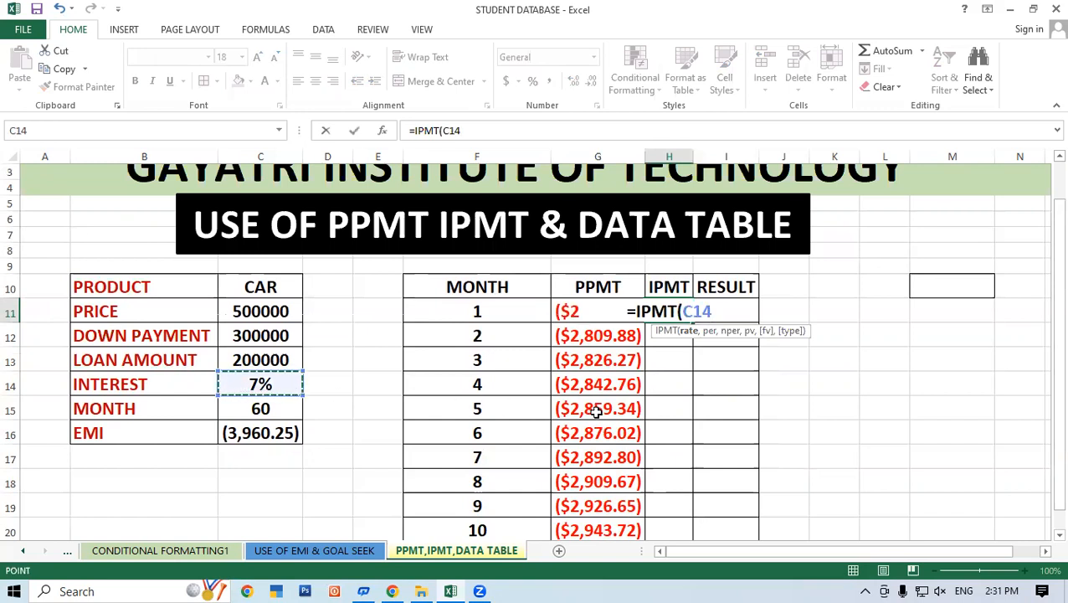
{"action": "key", "text": "F4"}
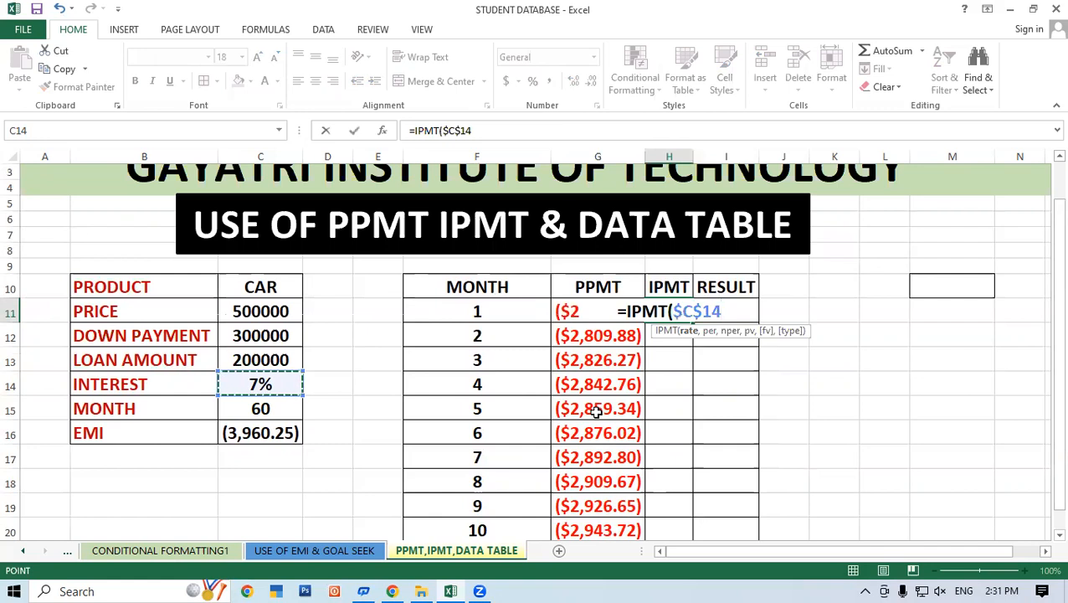
{"action": "type", "text": "/12"}
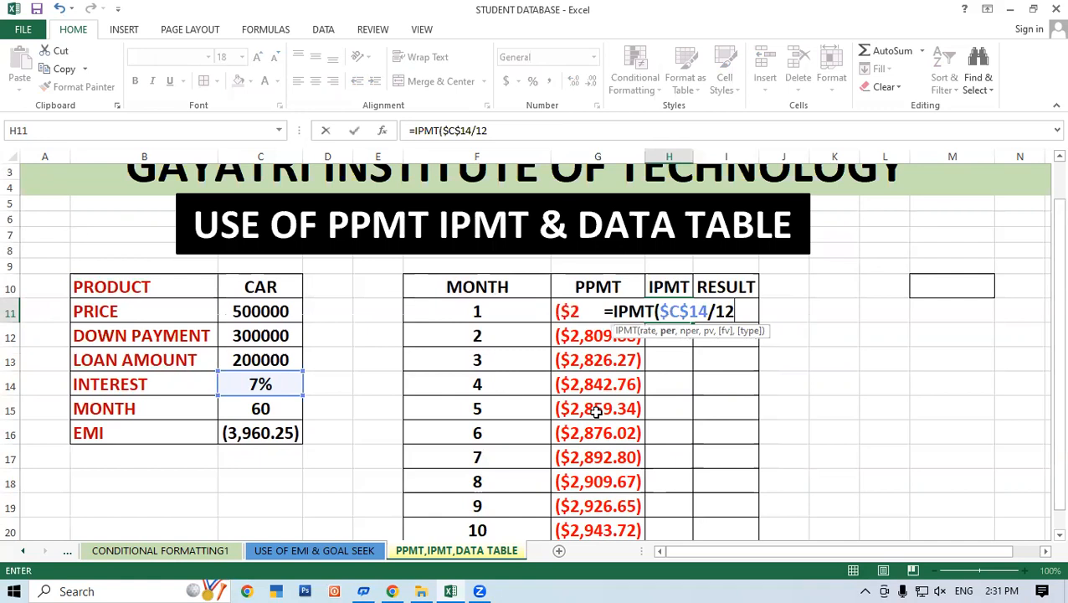
{"action": "type", "text": ","}
{"action": "left_click", "coordinate": [519, 311]}
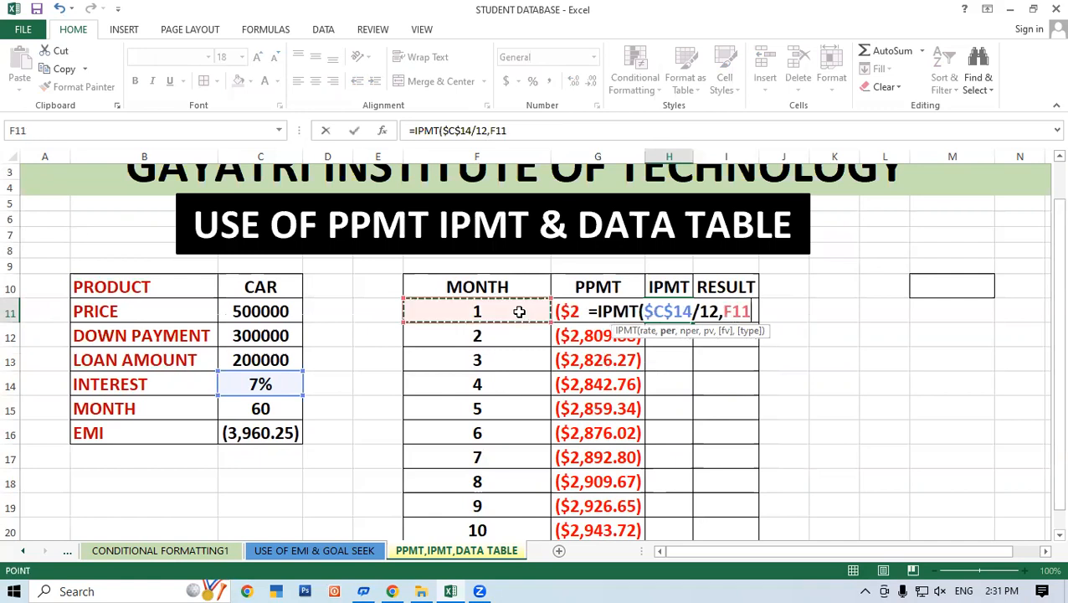
Step: Complete the IPMT formula in H11 with number of periods $C$15, present value $C$13 and future value 1
{"action": "type", "text": ","}
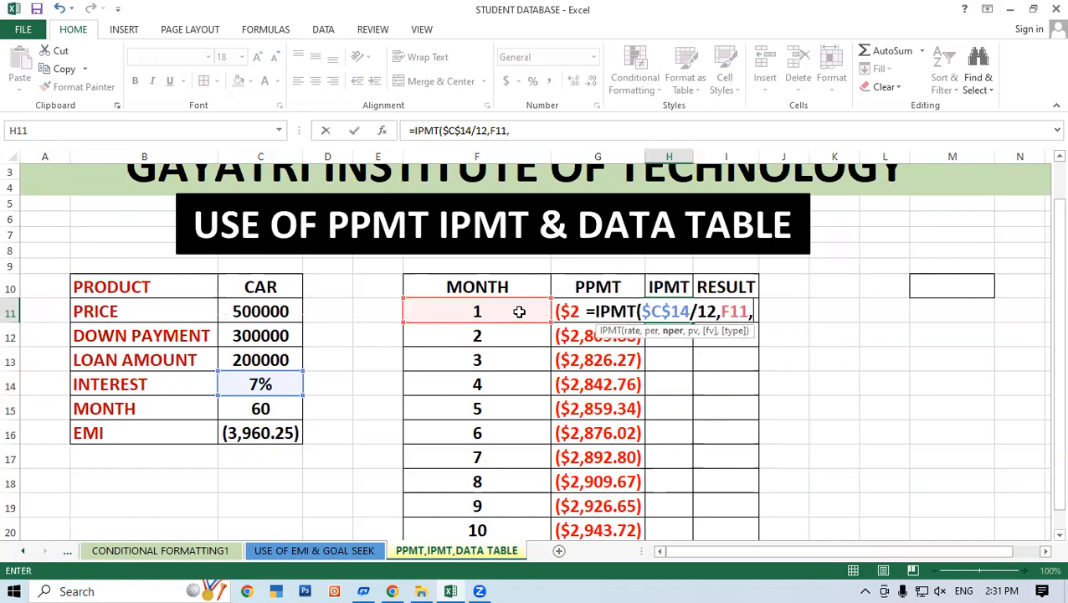
{"action": "left_click", "coordinate": [284, 407]}
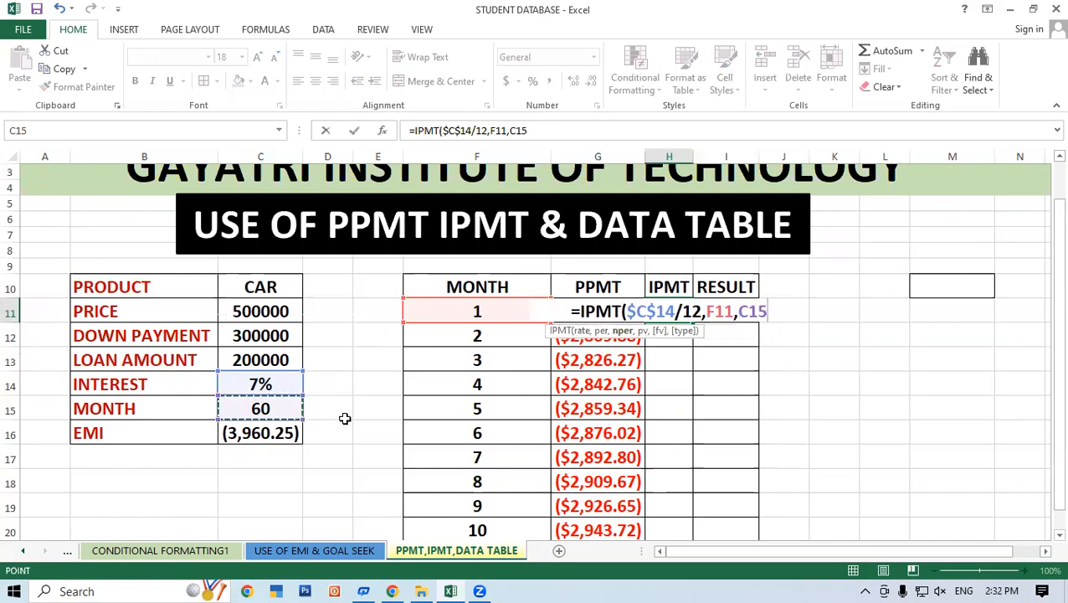
{"action": "key", "text": "F4"}
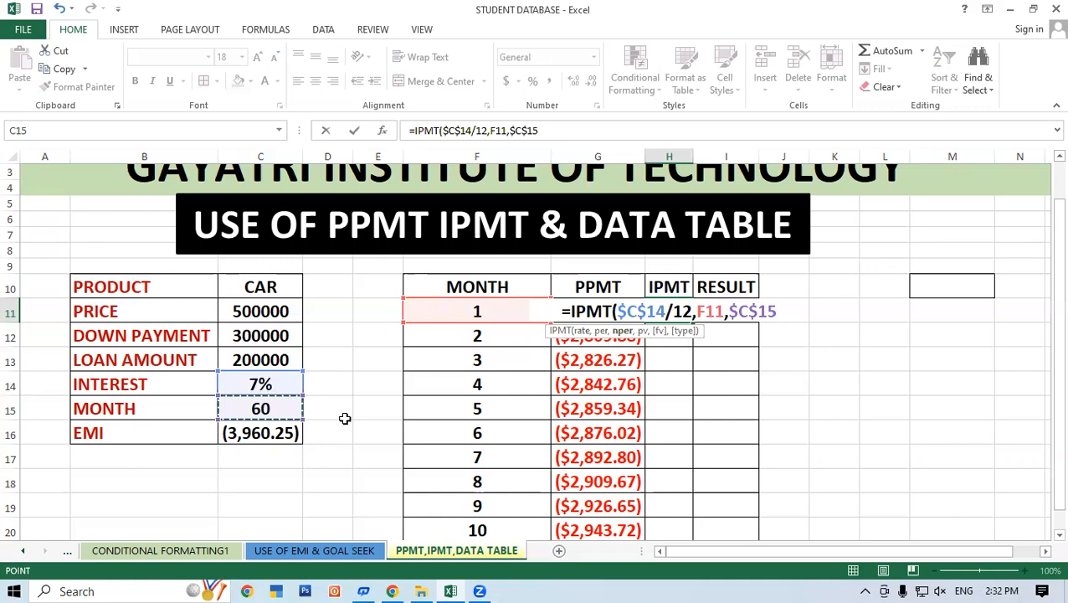
{"action": "type", "text": ","}
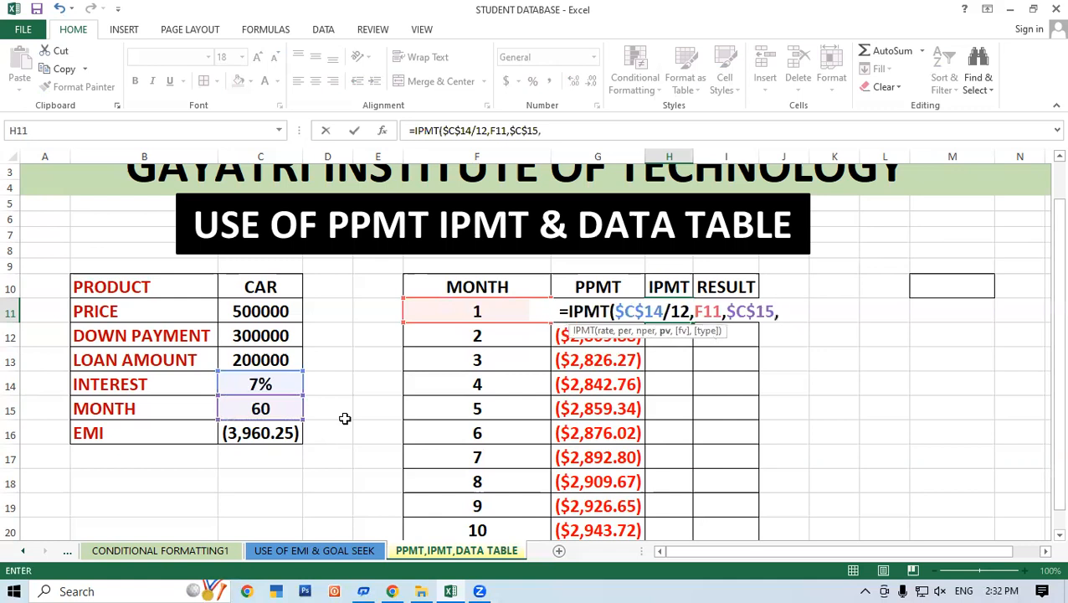
{"action": "left_click", "coordinate": [251, 362]}
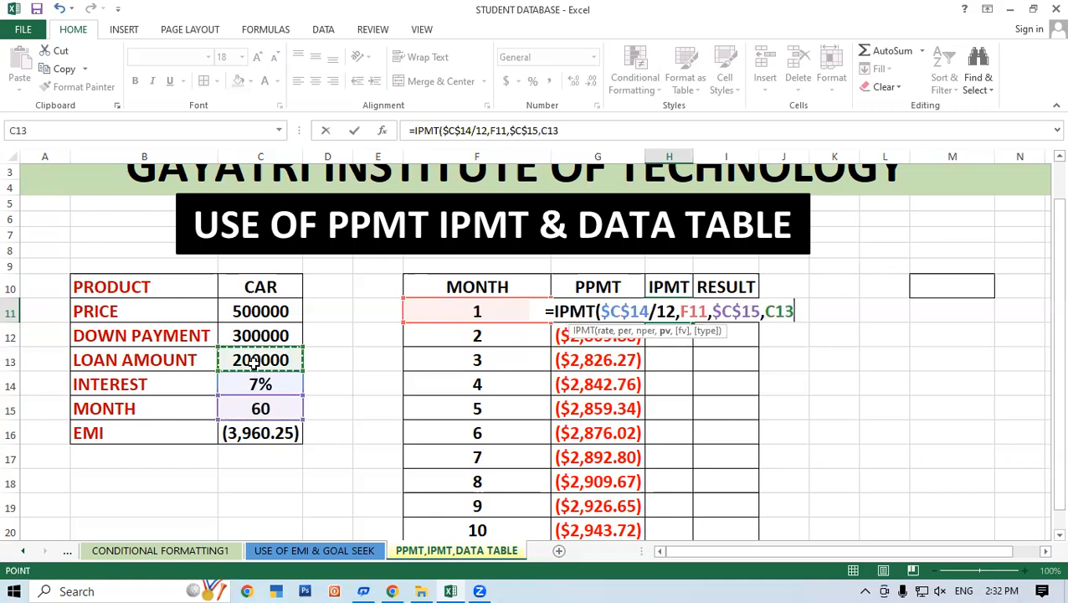
{"action": "key", "text": "F4"}
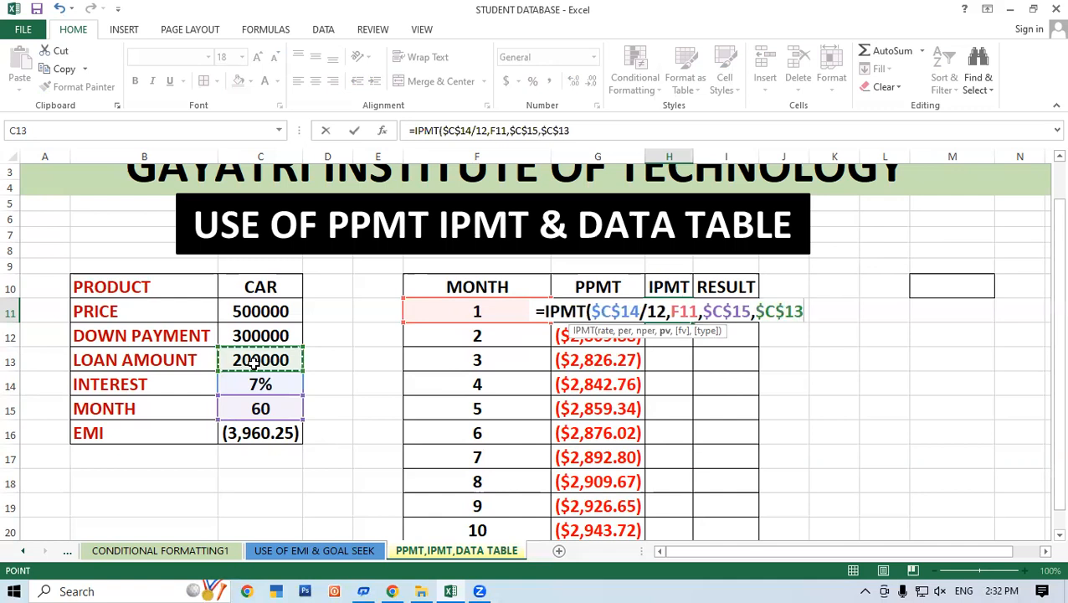
{"action": "type", "text": ",1"}
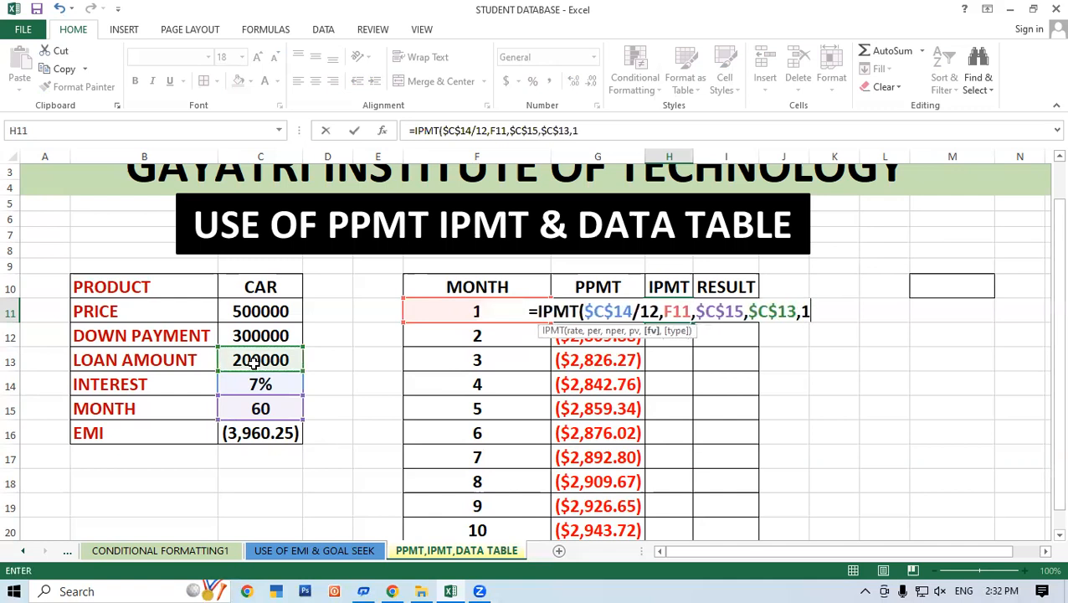
{"action": "type", "text": ")"}
{"action": "key", "text": "Return"}
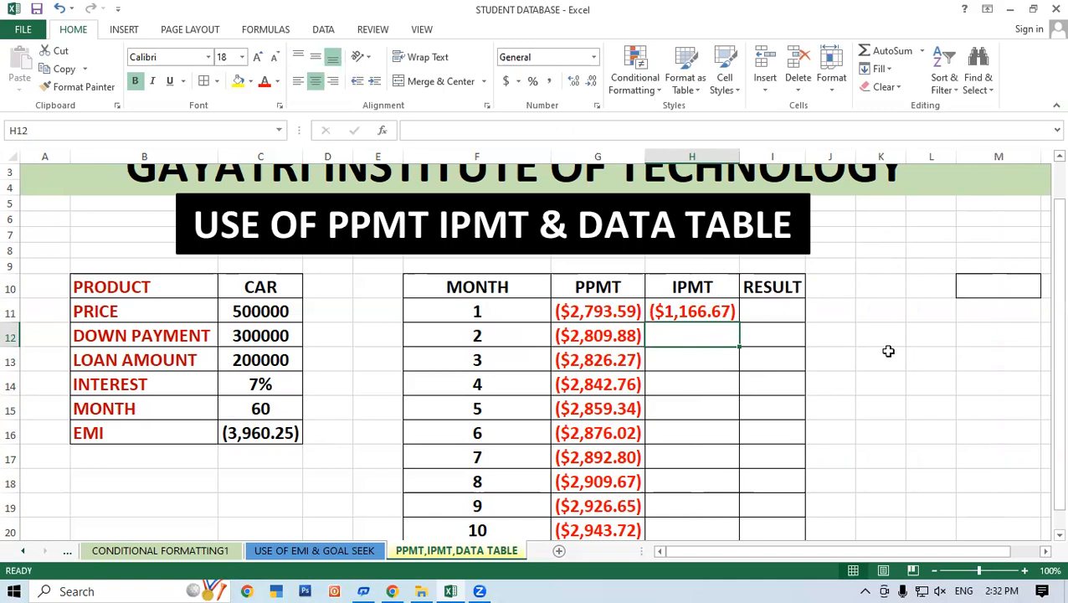
Step: Compare the month 1 principal in G11 and interest in H11 with the EMI in C16
{"action": "left_click", "coordinate": [616, 308]}
{"action": "left_click", "coordinate": [692, 310]}
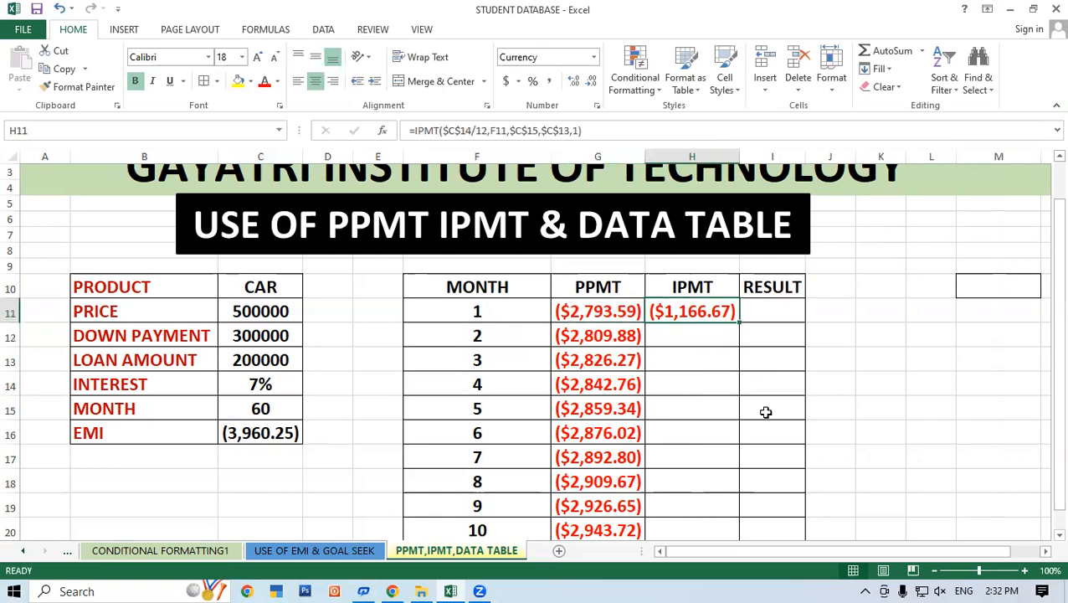
{"action": "left_click", "coordinate": [244, 436]}
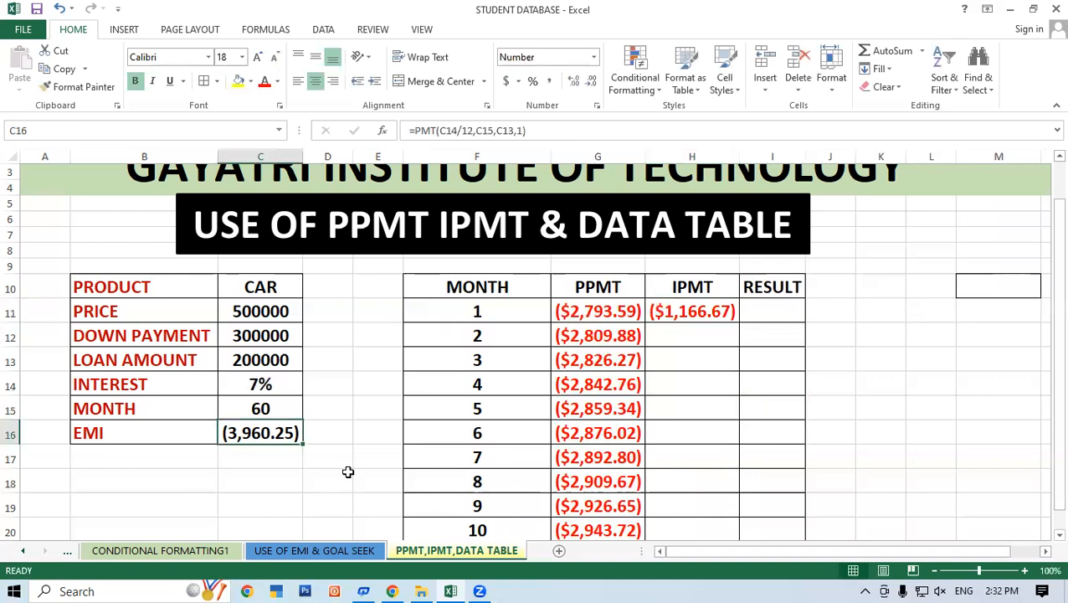
{"action": "left_click", "coordinate": [348, 472]}
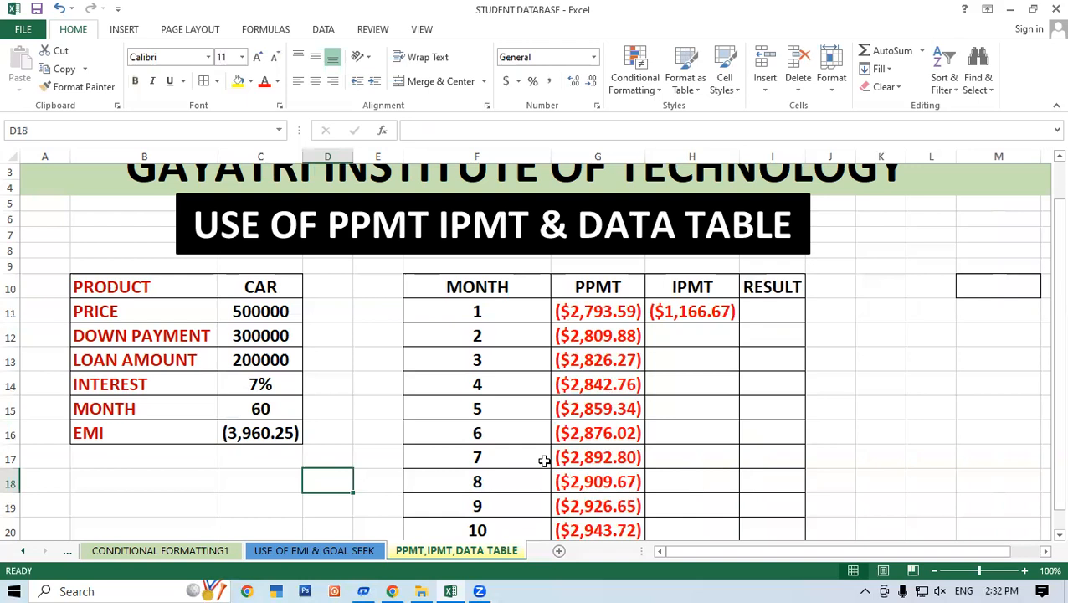
{"action": "left_click", "coordinate": [675, 314]}
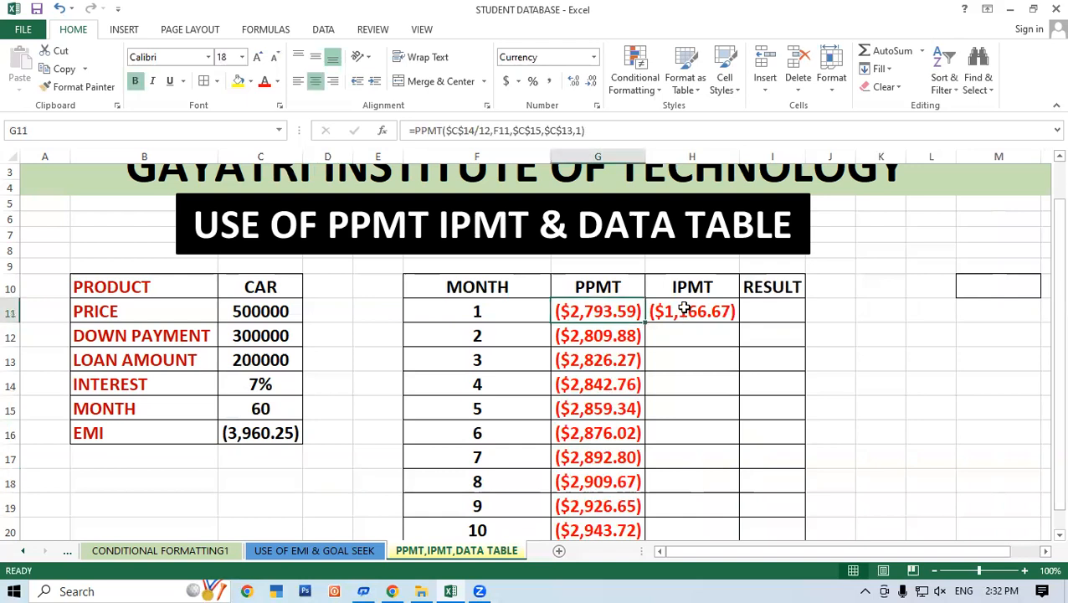
{"action": "left_click", "coordinate": [761, 422]}
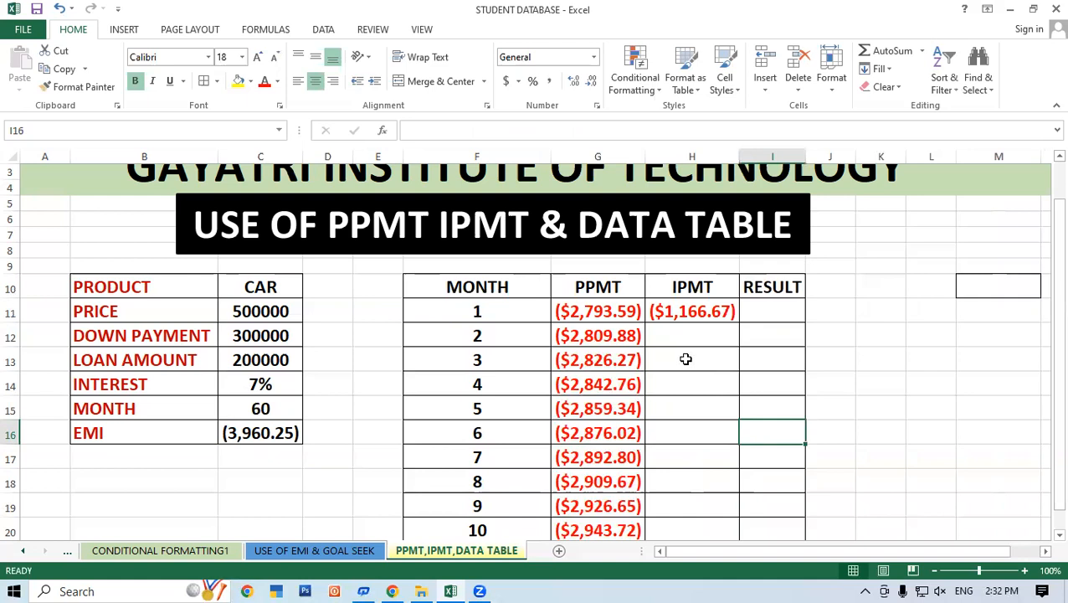
Step: Check the month 1 interest formula in H11 against the EMI formula in C16
{"action": "left_click", "coordinate": [866, 283]}
{"action": "left_click", "coordinate": [619, 308]}
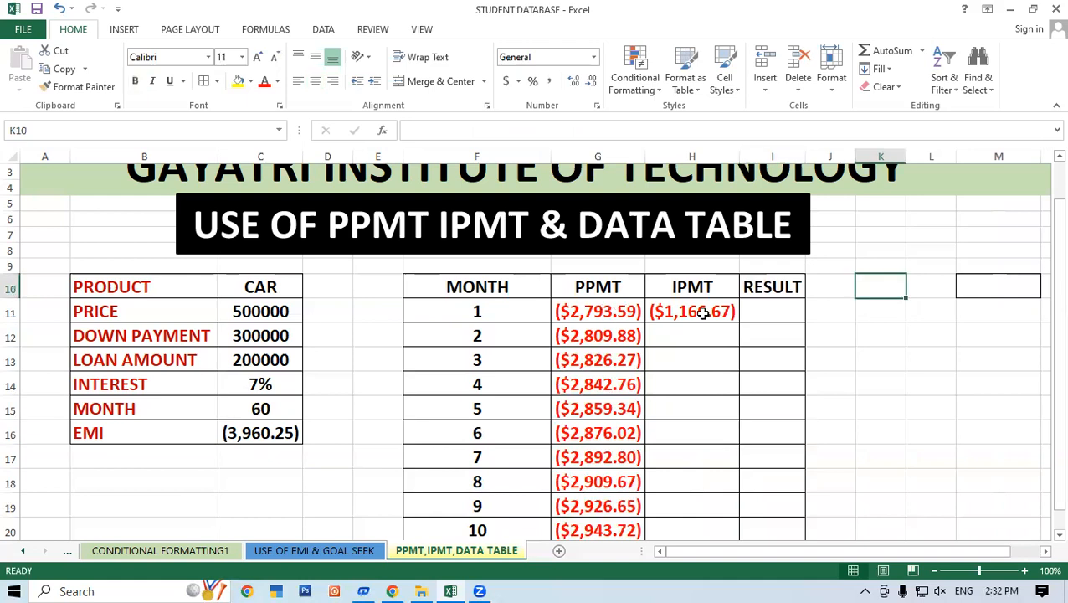
{"action": "left_click", "coordinate": [703, 312]}
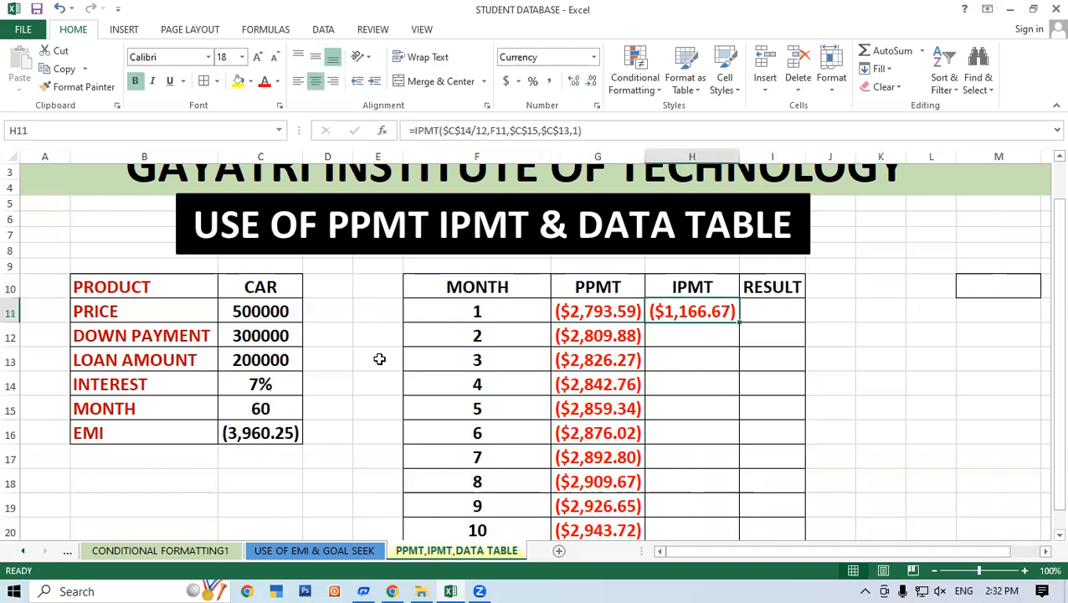
{"action": "left_click", "coordinate": [262, 431]}
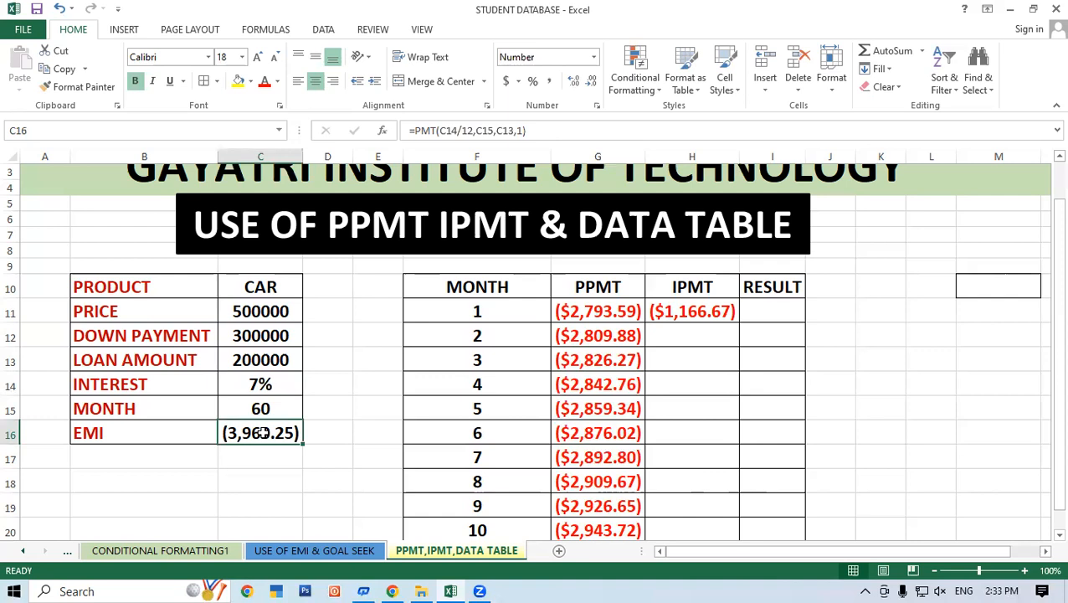
{"action": "key", "text": "BackSpace"}
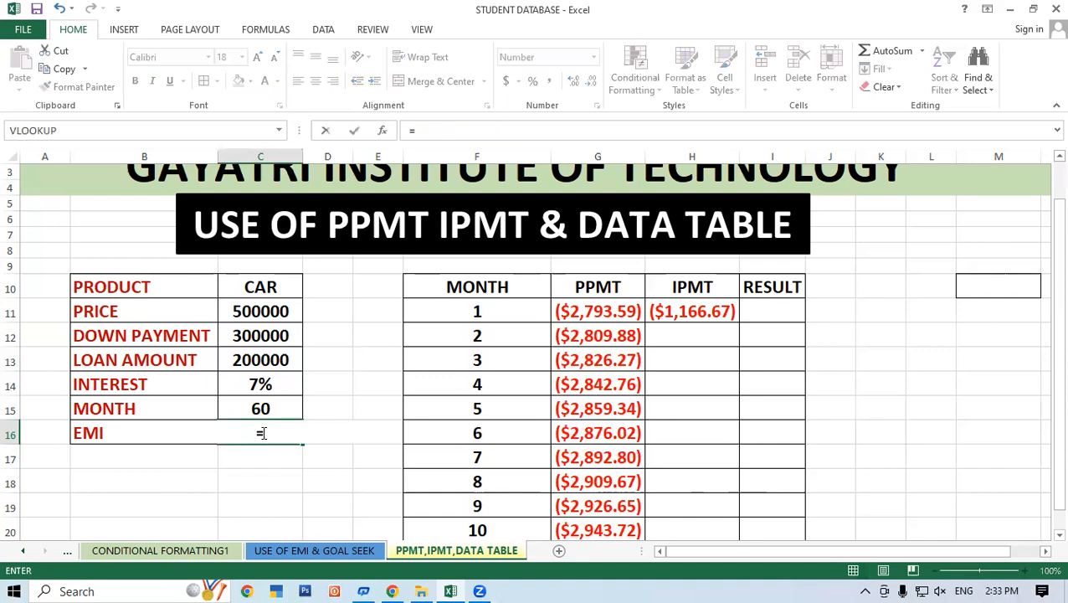
{"action": "left_click", "coordinate": [948, 412]}
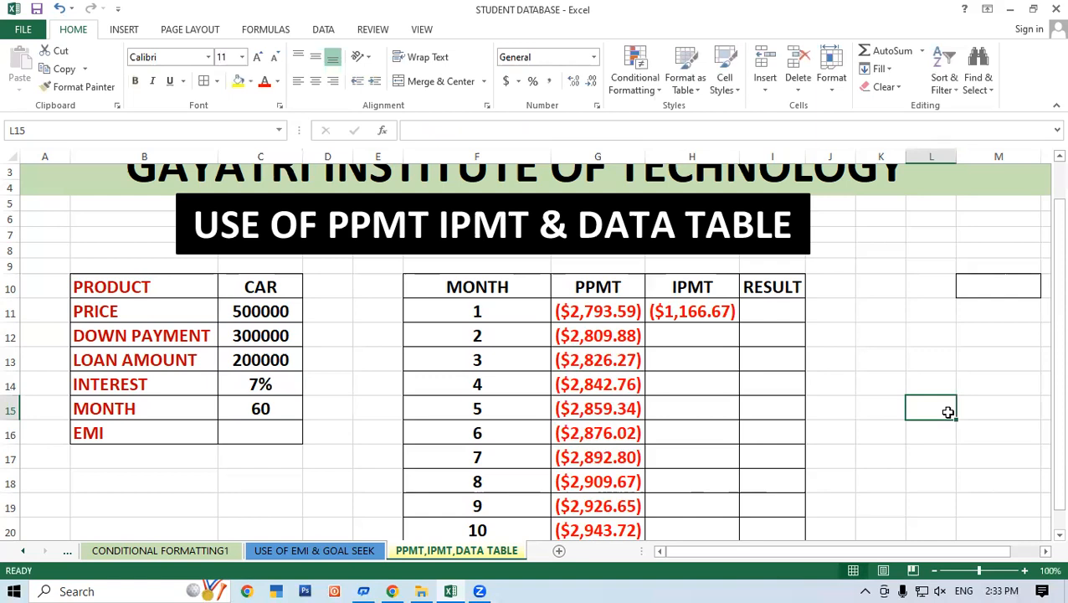
{"action": "key", "text": "ctrl+z"}
Step: Enter =2793.59+1166.67 in L10 to add the month 1 principal and interest
{"action": "left_click", "coordinate": [921, 290]}
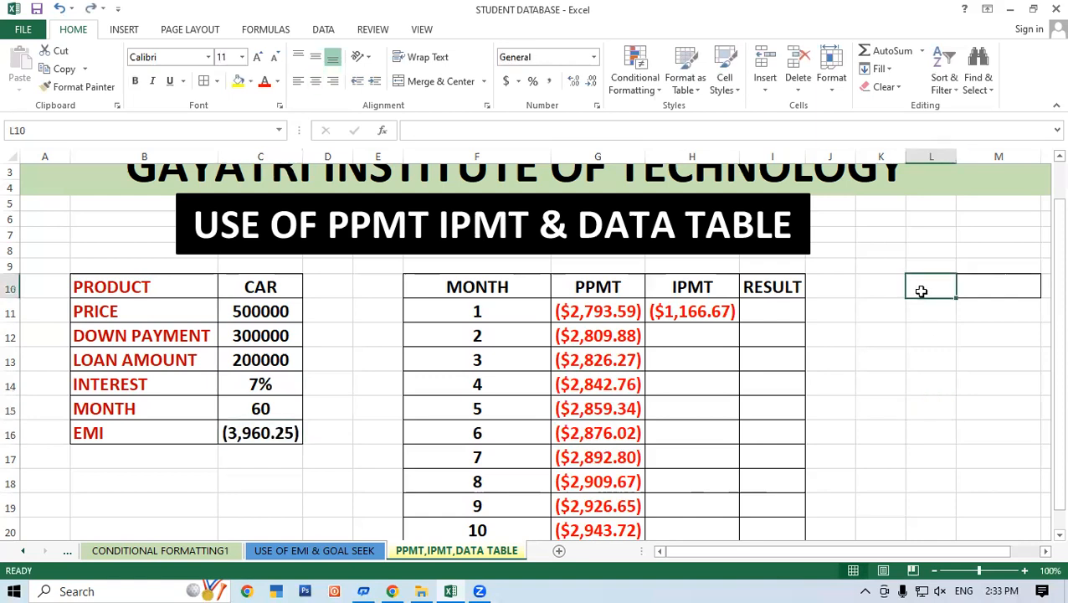
{"action": "type", "text": "="}
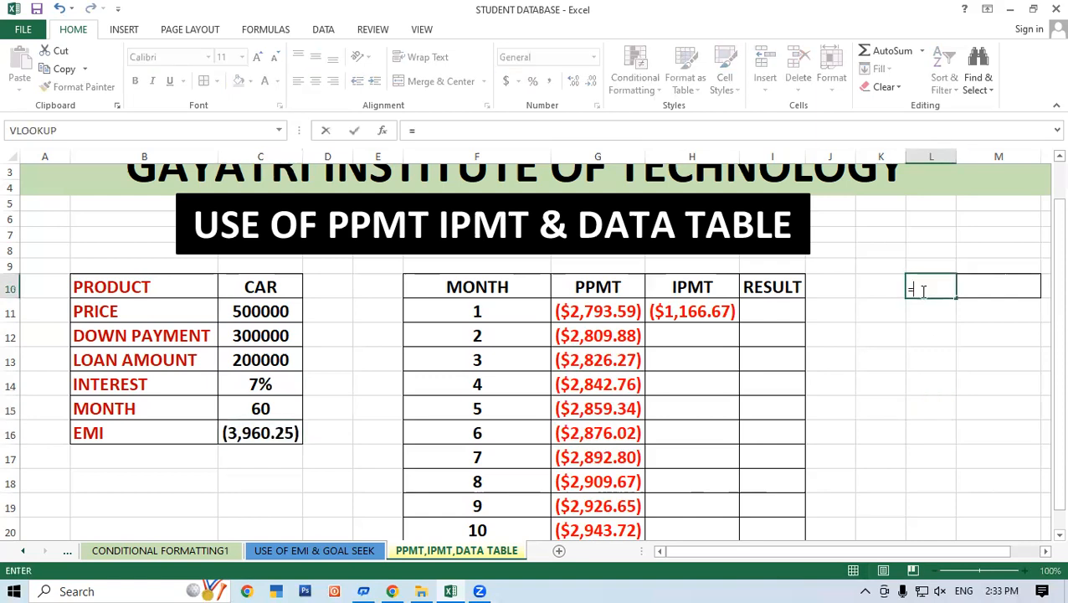
{"action": "type", "text": "2793.5"}
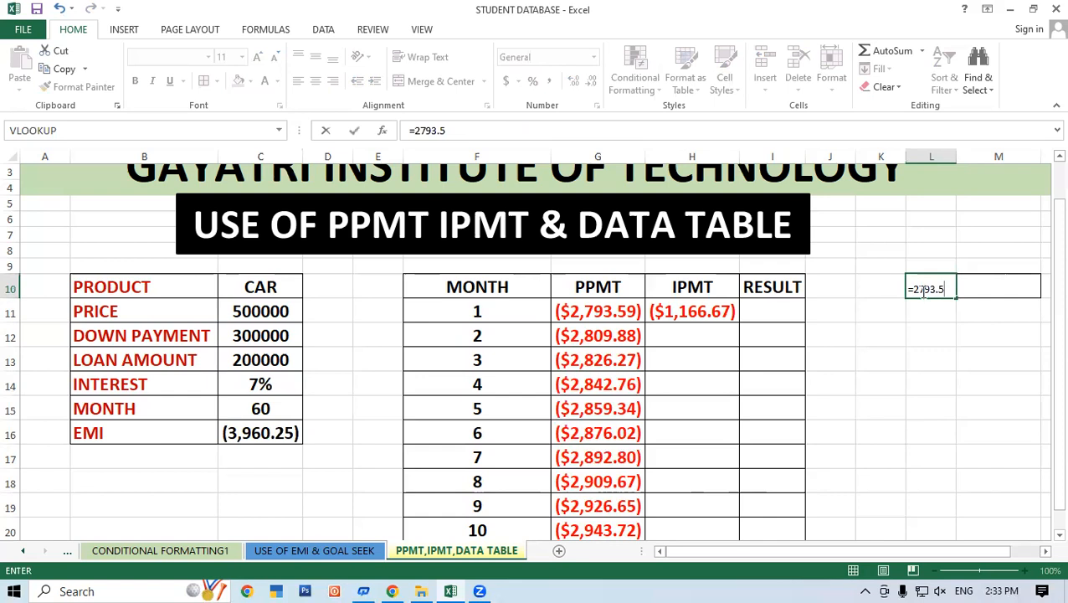
{"action": "type", "text": "9+1166.67"}
{"action": "key", "text": "Return"}
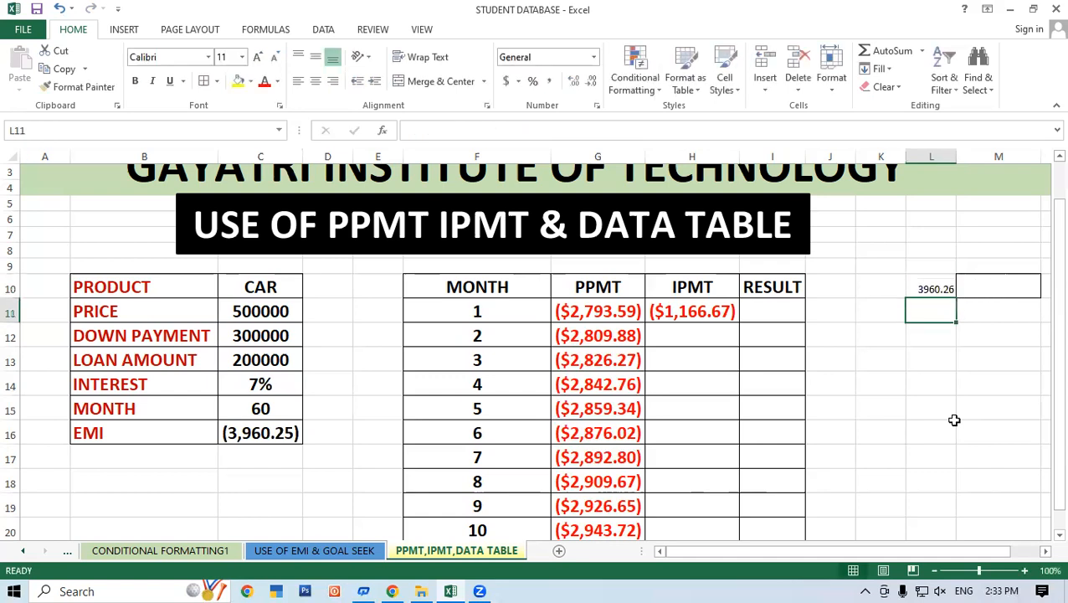
{"action": "left_click", "coordinate": [919, 293]}
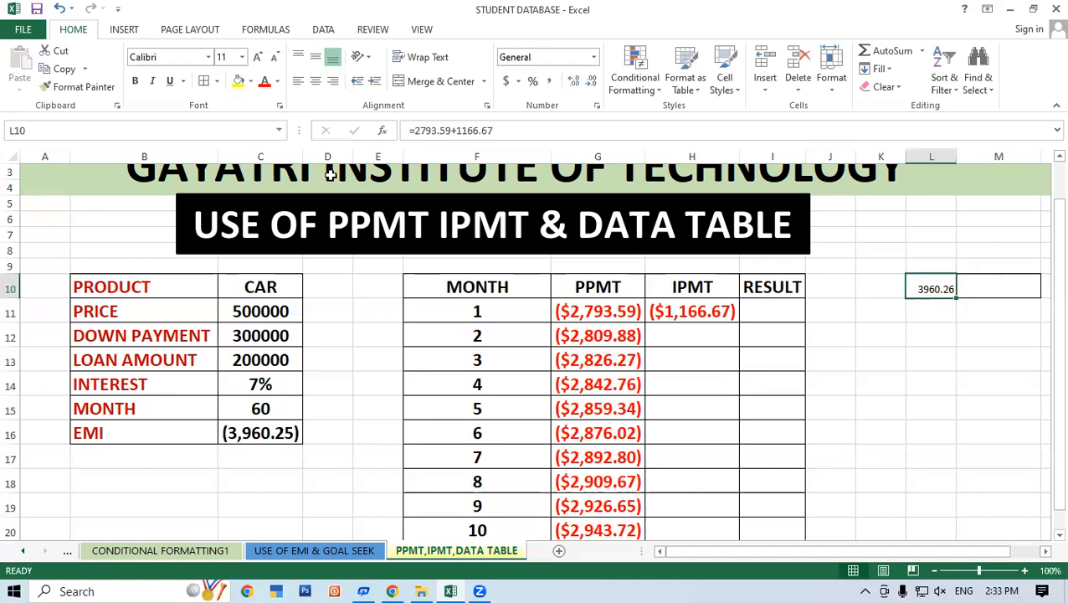
{"action": "left_click", "coordinate": [887, 338]}
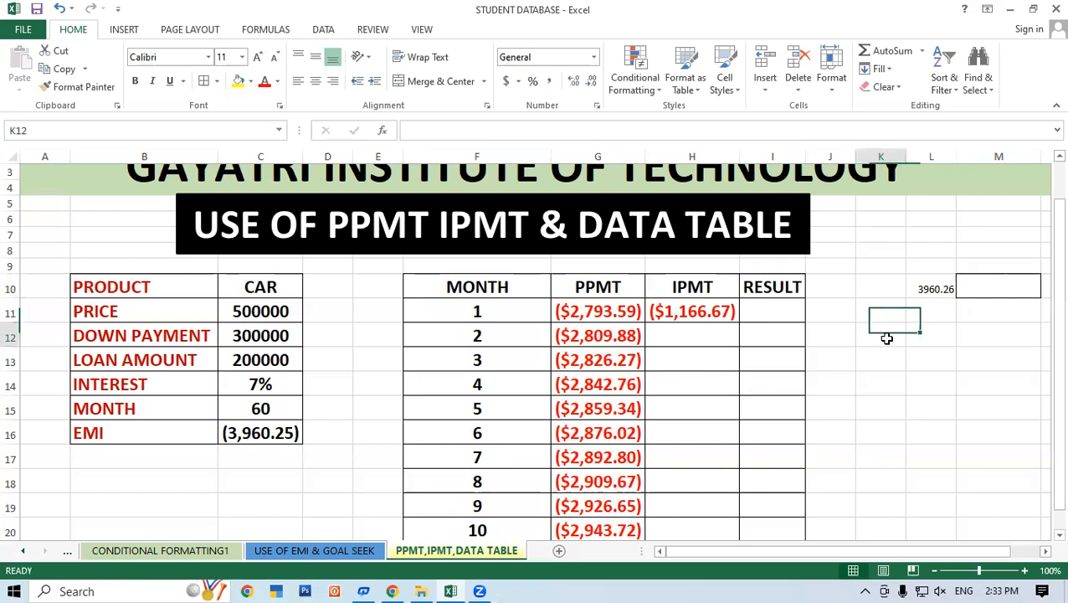
Step: Fill the IPMT formula from H11 down to H20 for months 1 to 10
{"action": "left_click", "coordinate": [699, 316]}
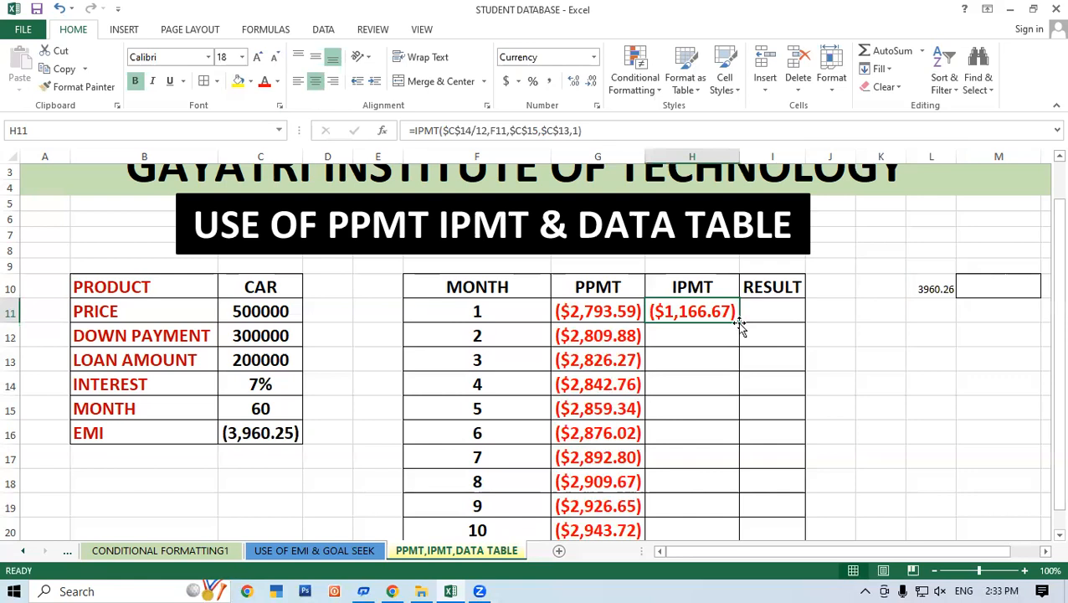
{"action": "left_click_drag", "start_coordinate": [746, 329], "coordinate": [740, 527]}
{"action": "scroll", "coordinate": [746, 324], "scroll_direction": "down", "scroll_amount": 2}
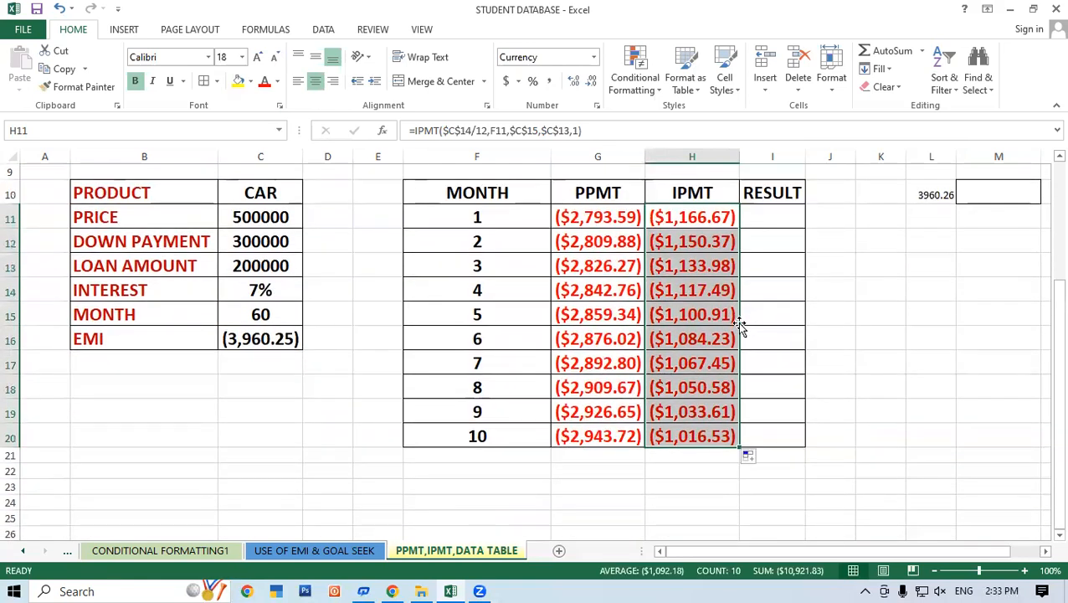
Step: Review the principal payments in G11:G20 from month 1 to month 10 alongside the interest column
{"action": "left_click_drag", "start_coordinate": [603, 221], "coordinate": [608, 397]}
{"action": "left_click", "coordinate": [849, 440]}
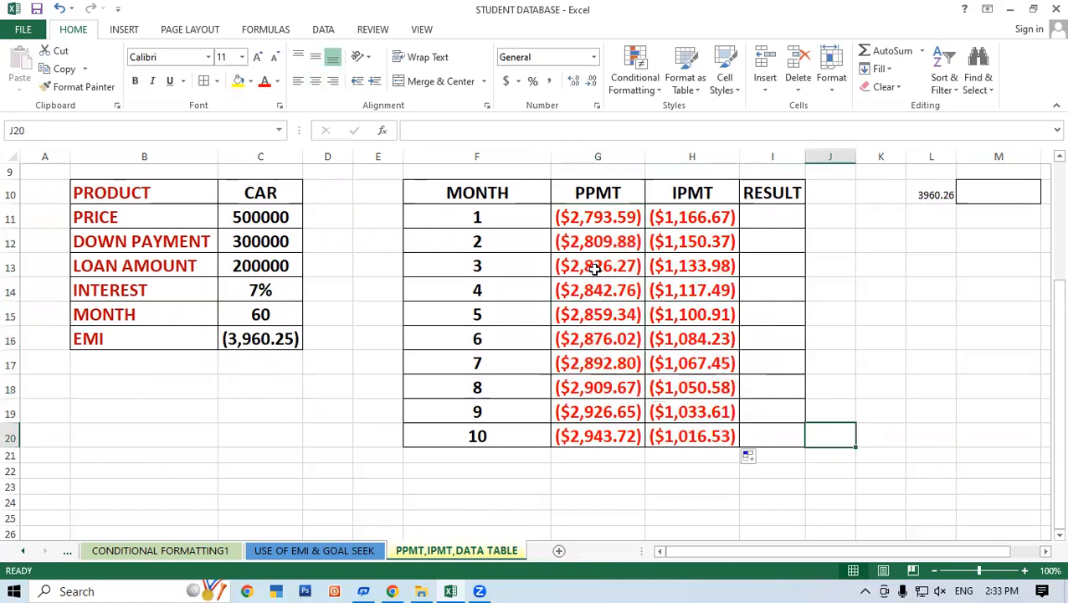
{"action": "left_click", "coordinate": [603, 218]}
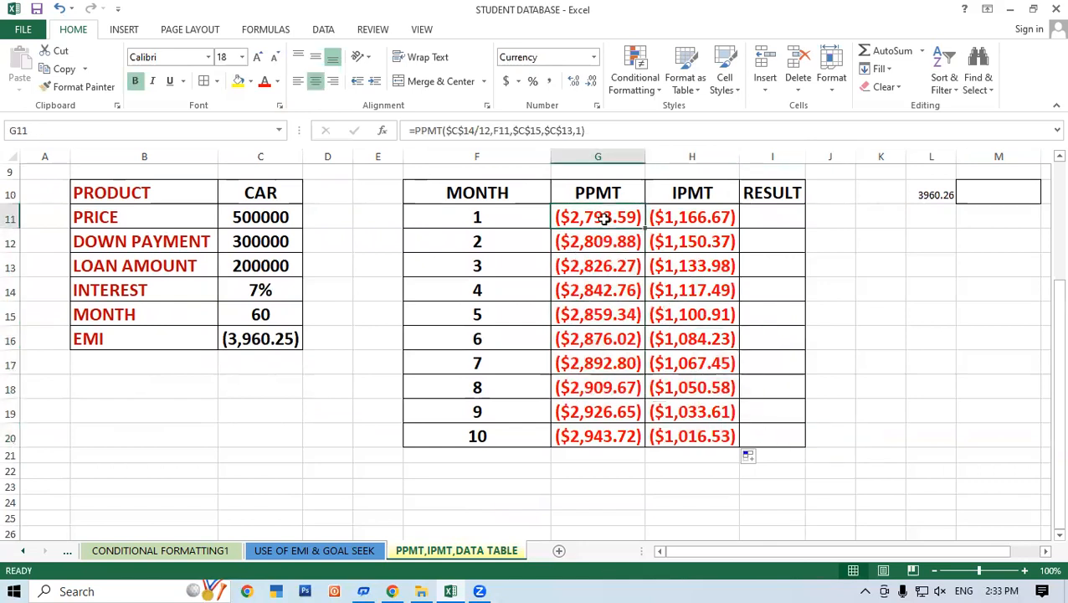
{"action": "left_click", "coordinate": [591, 437]}
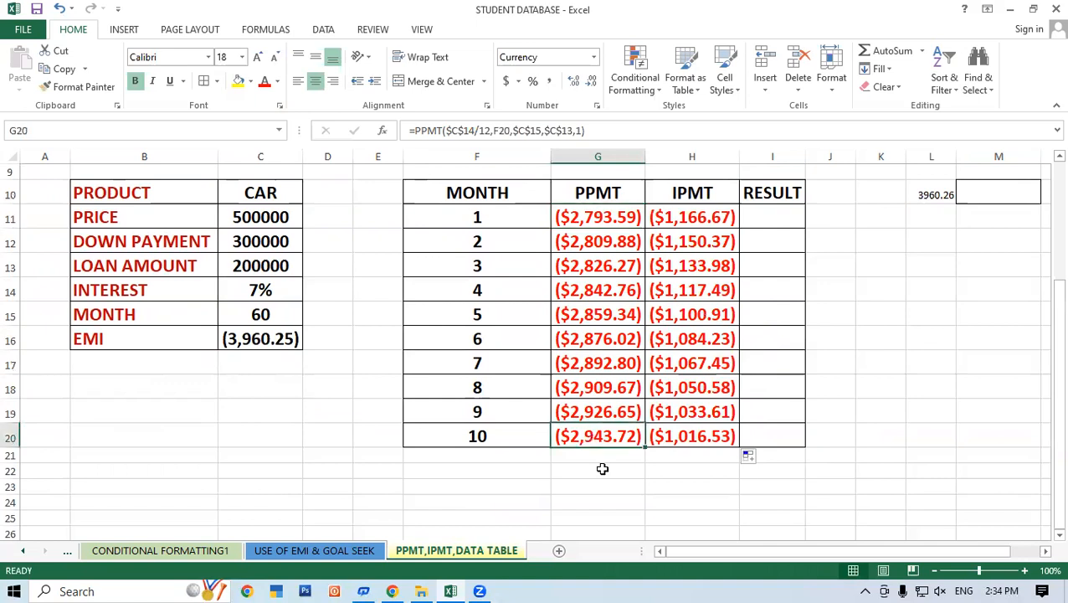
{"action": "left_click_drag", "start_coordinate": [602, 220], "coordinate": [586, 439]}
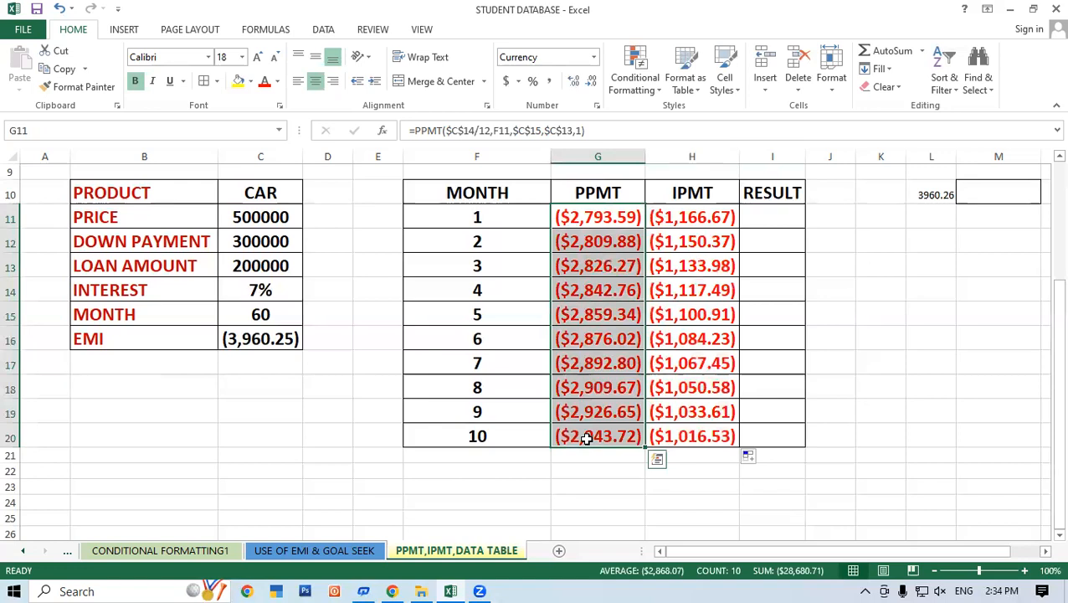
{"action": "left_click", "coordinate": [949, 346]}
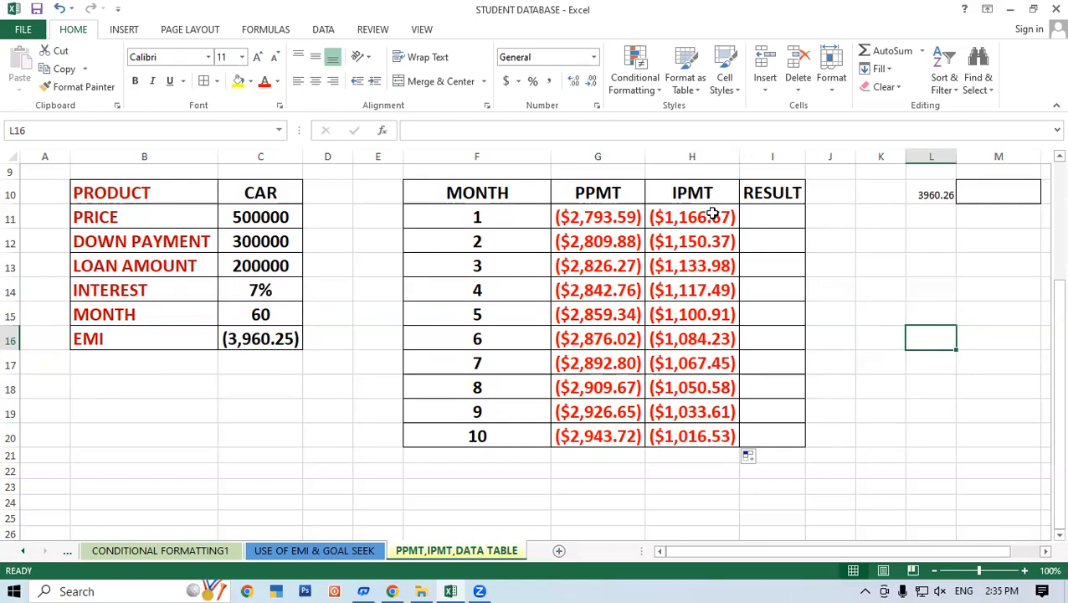
Step: Add the month 1 principal and interest in the RESULT column with =G11+H11 in I11
{"action": "left_click", "coordinate": [775, 216]}
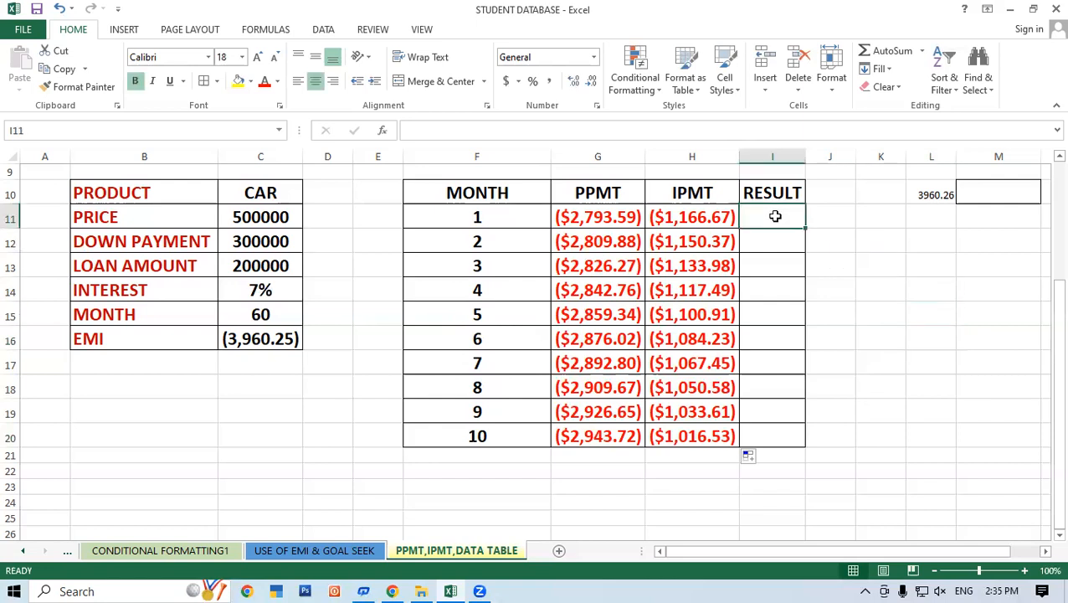
{"action": "left_click", "coordinate": [596, 225]}
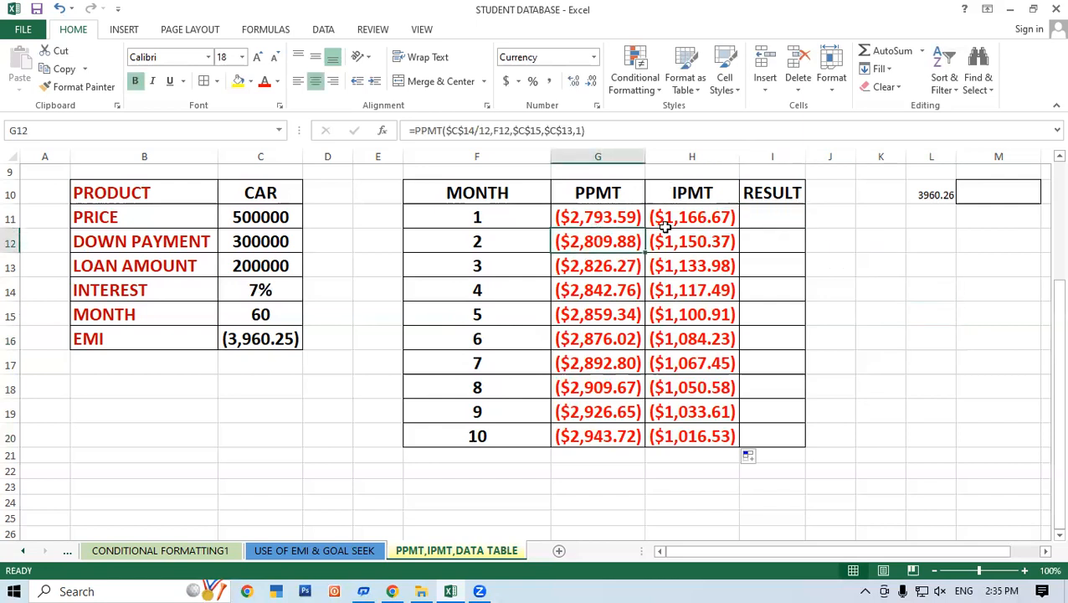
{"action": "left_click", "coordinate": [734, 218]}
{"action": "left_click", "coordinate": [757, 213]}
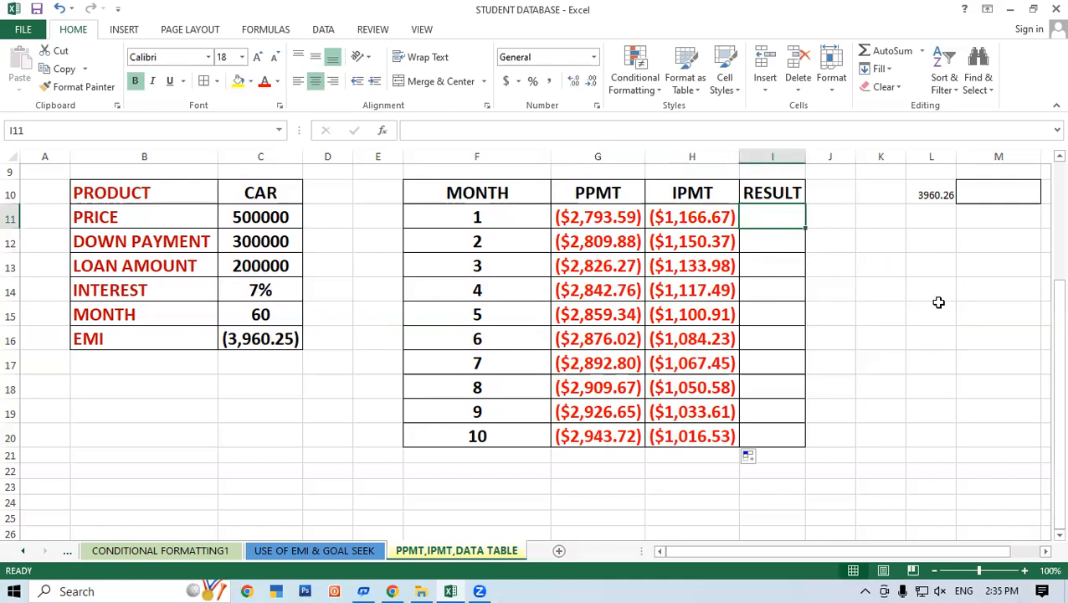
{"action": "type", "text": "="}
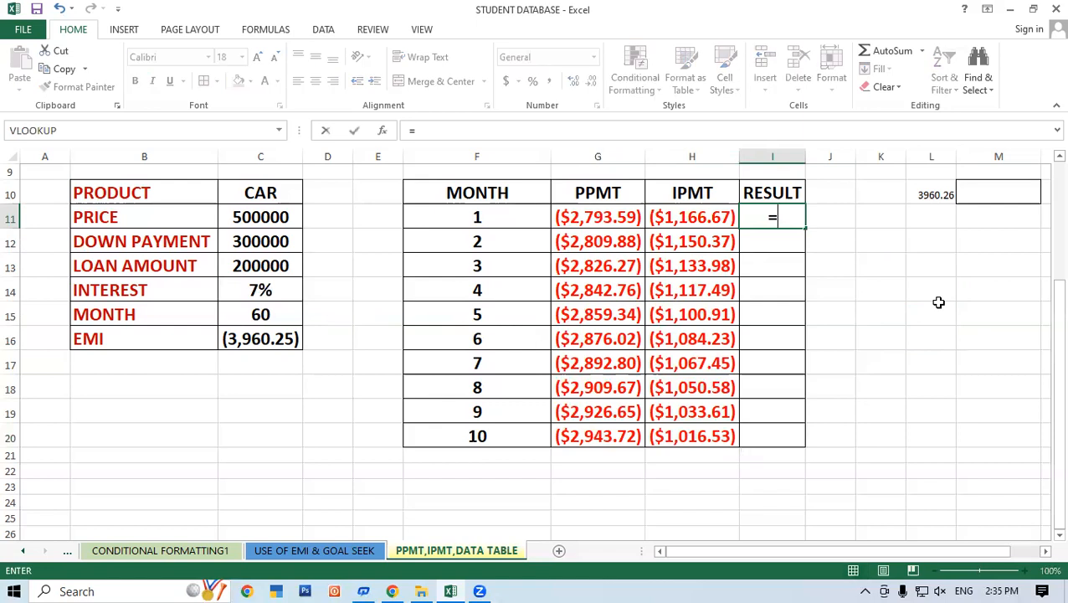
{"action": "left_click", "coordinate": [591, 221]}
{"action": "type", "text": "+"}
{"action": "left_click", "coordinate": [722, 215]}
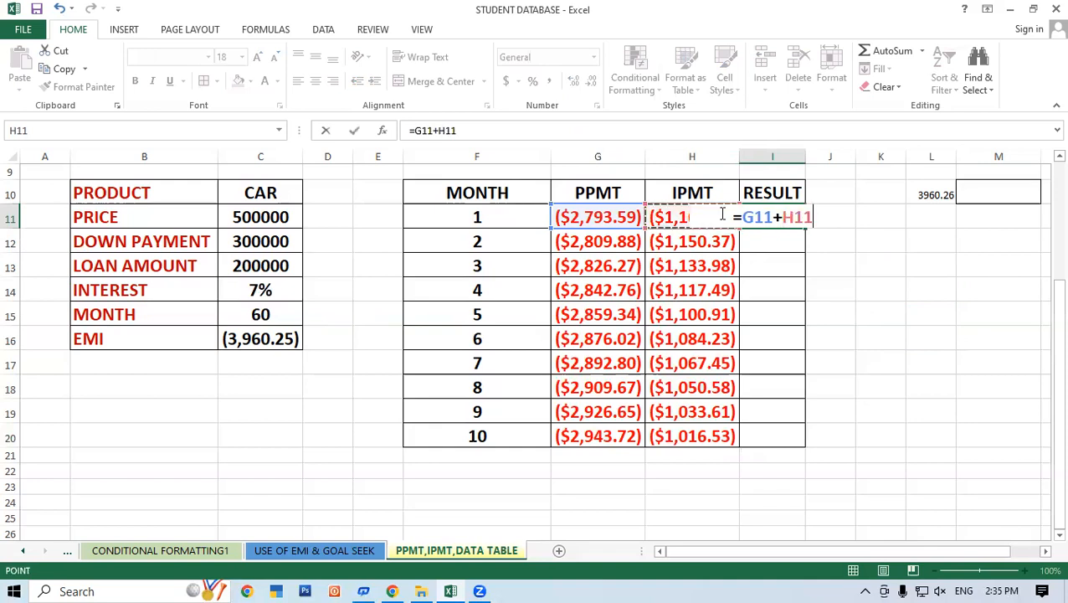
{"action": "key", "text": "Return"}
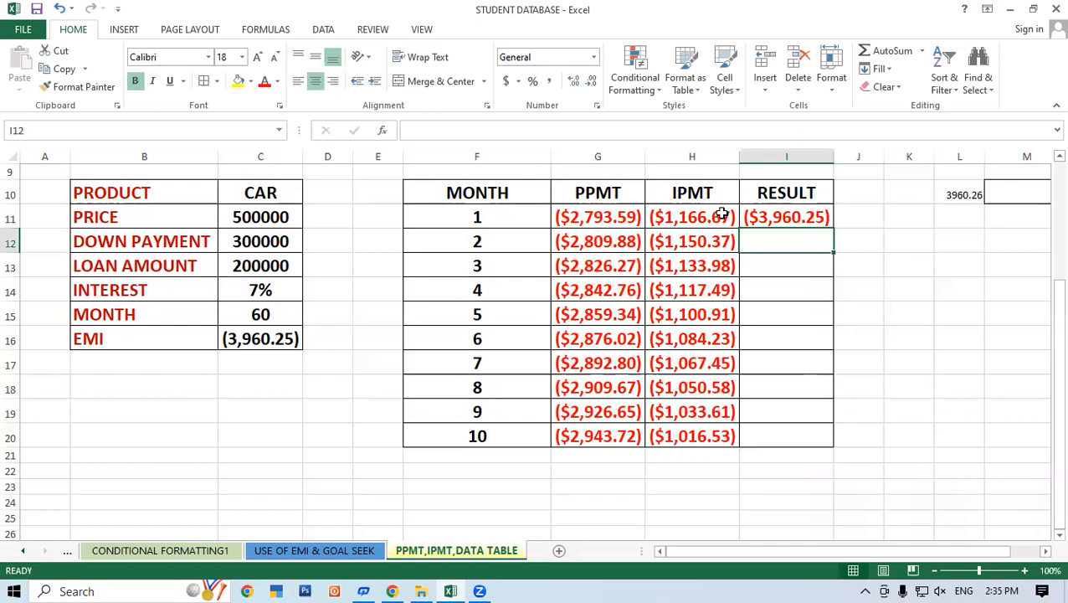
Step: Fill the RESULT formula from I11 down to I20 for the remaining months
{"action": "left_click", "coordinate": [808, 215]}
{"action": "double_click", "coordinate": [834, 230]}
{"action": "left_click", "coordinate": [863, 266]}
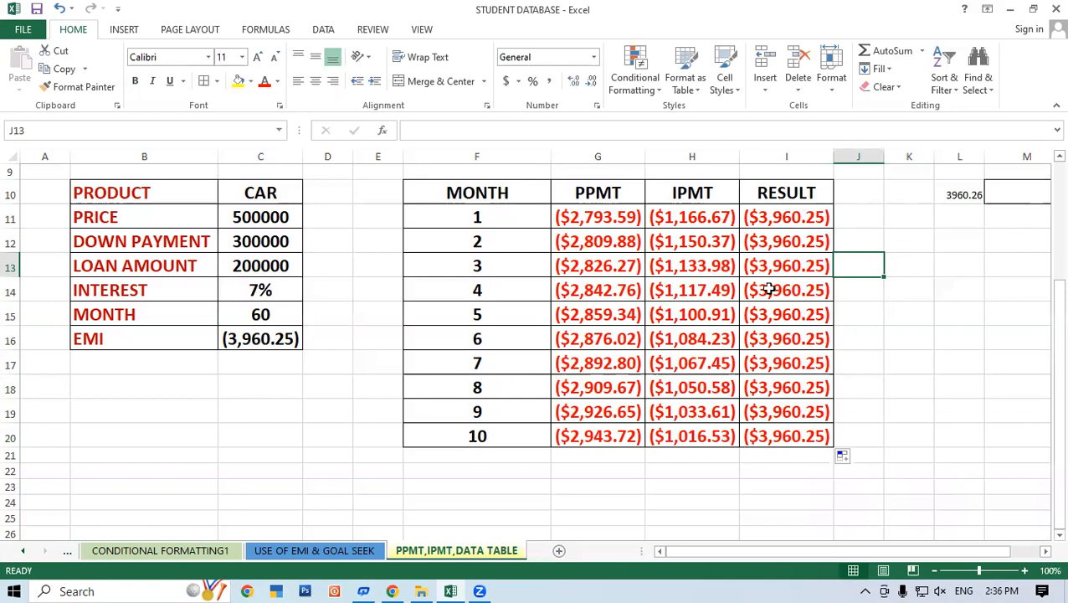
Step: Format G11:I20 as Number with 2 decimal places, thousands separator and negatives in black parentheses
{"action": "scroll", "coordinate": [769, 289], "scroll_direction": "up", "scroll_amount": 2}
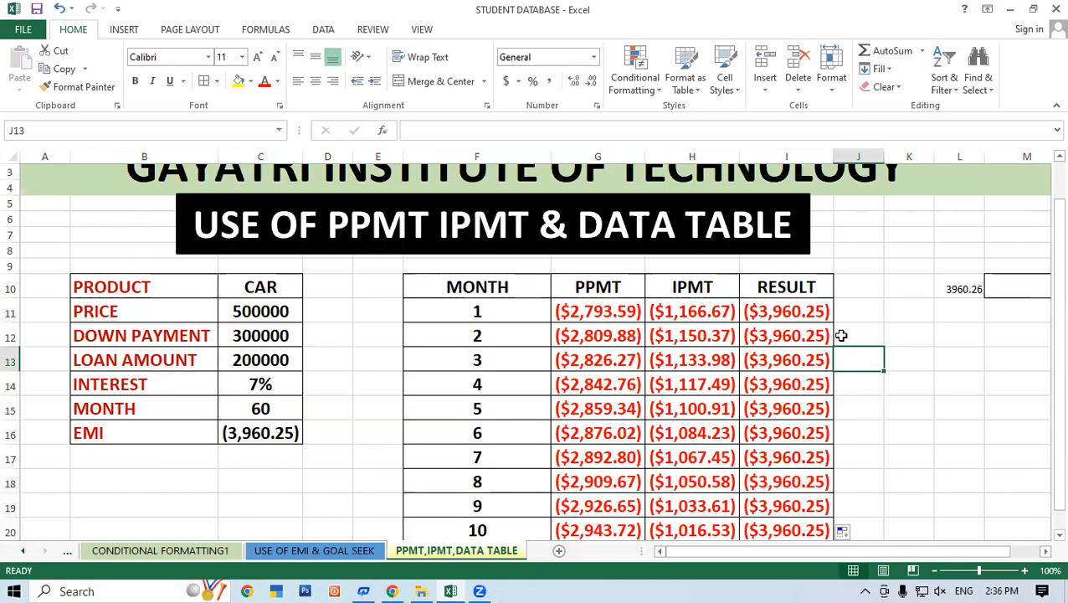
{"action": "scroll", "coordinate": [842, 335], "scroll_direction": "up", "scroll_amount": 1}
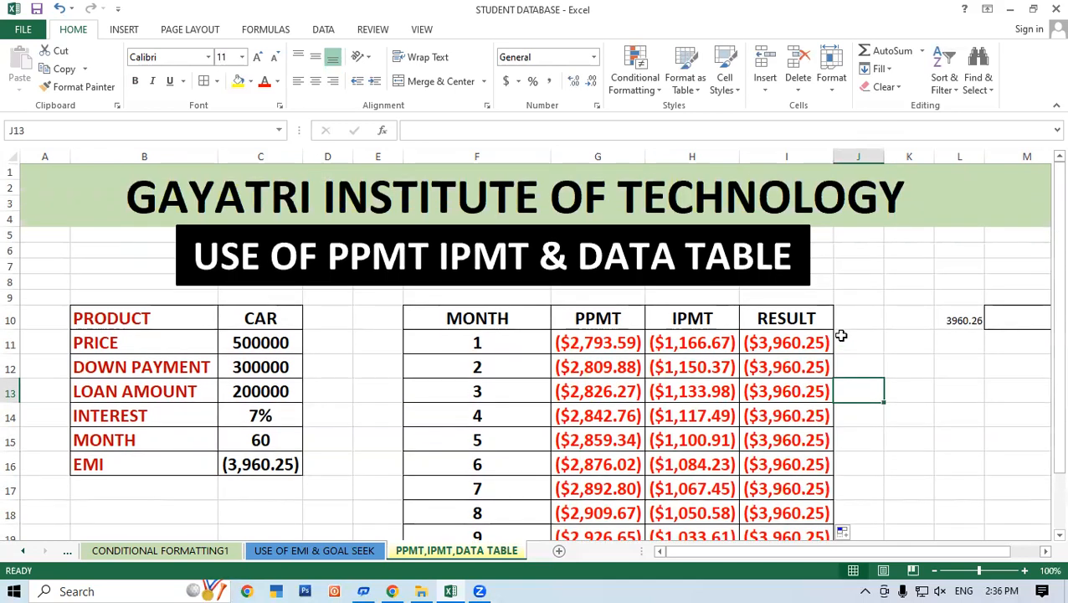
{"action": "scroll", "coordinate": [841, 335], "scroll_direction": "down", "scroll_amount": 2}
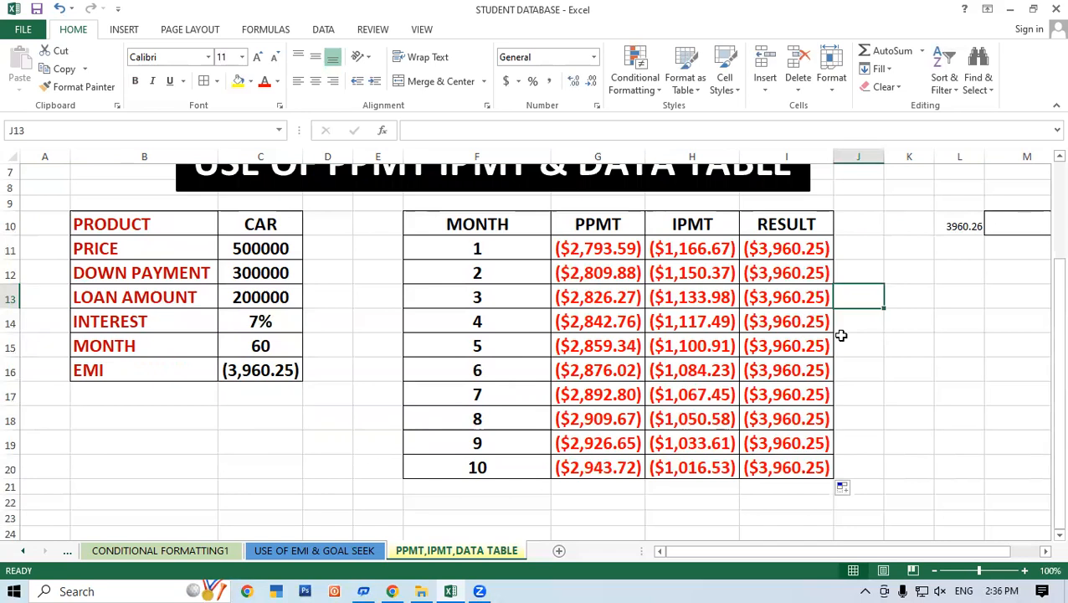
{"action": "left_click_drag", "start_coordinate": [598, 249], "coordinate": [827, 468]}
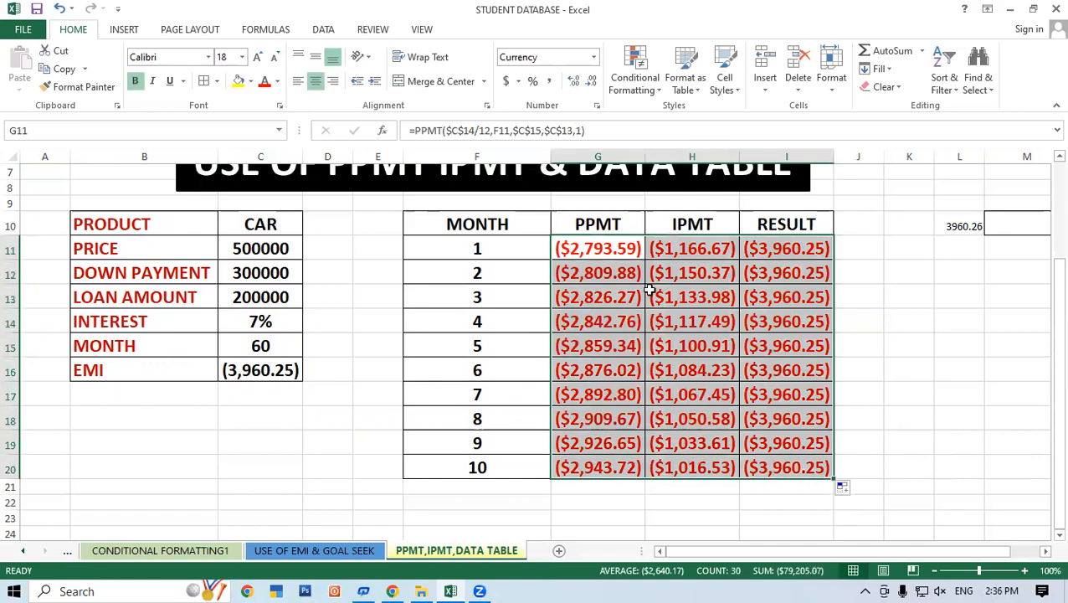
{"action": "scroll", "coordinate": [675, 278], "scroll_direction": "up", "scroll_amount": 1}
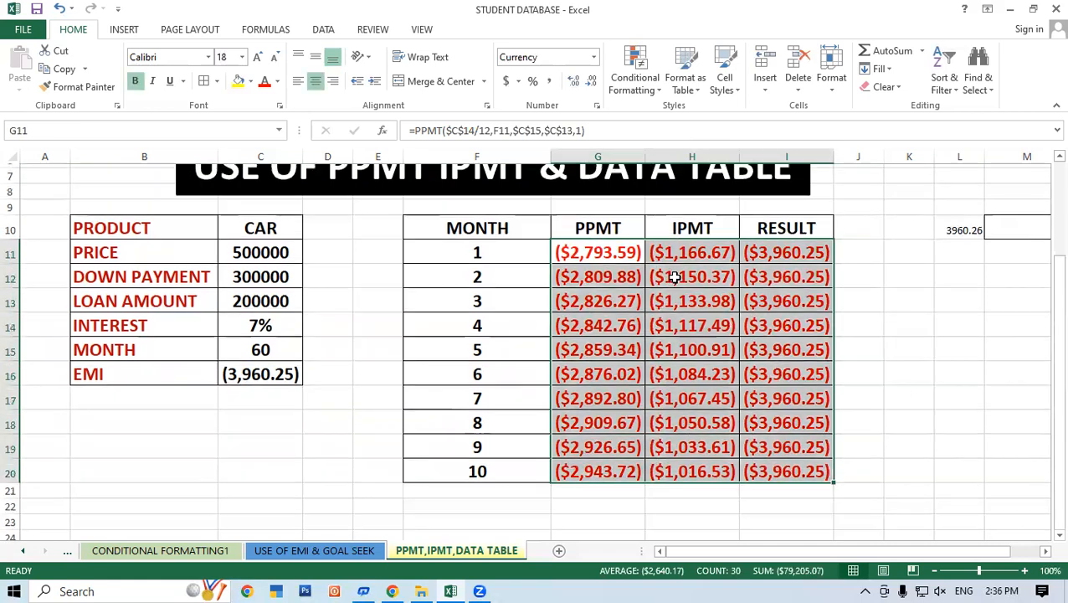
{"action": "left_click", "coordinate": [596, 106]}
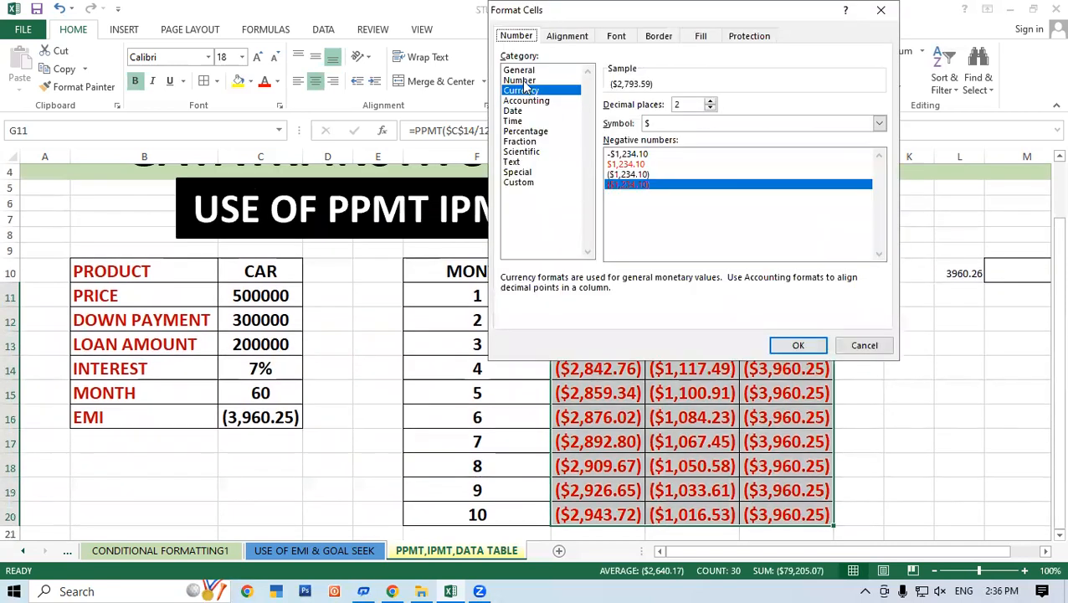
{"action": "left_click", "coordinate": [524, 80]}
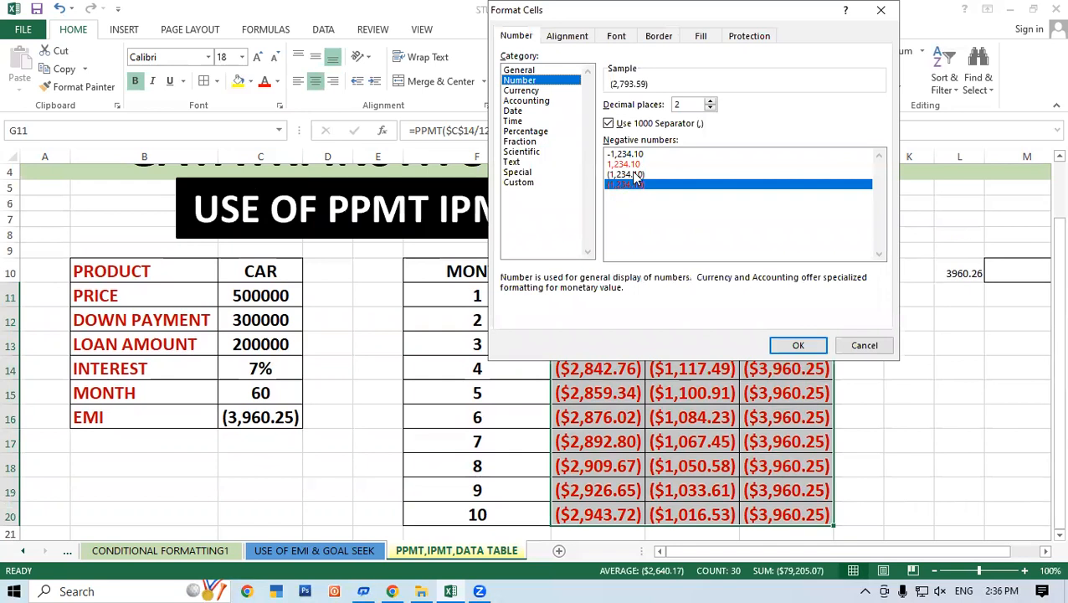
{"action": "left_click", "coordinate": [632, 174]}
{"action": "left_click", "coordinate": [798, 345]}
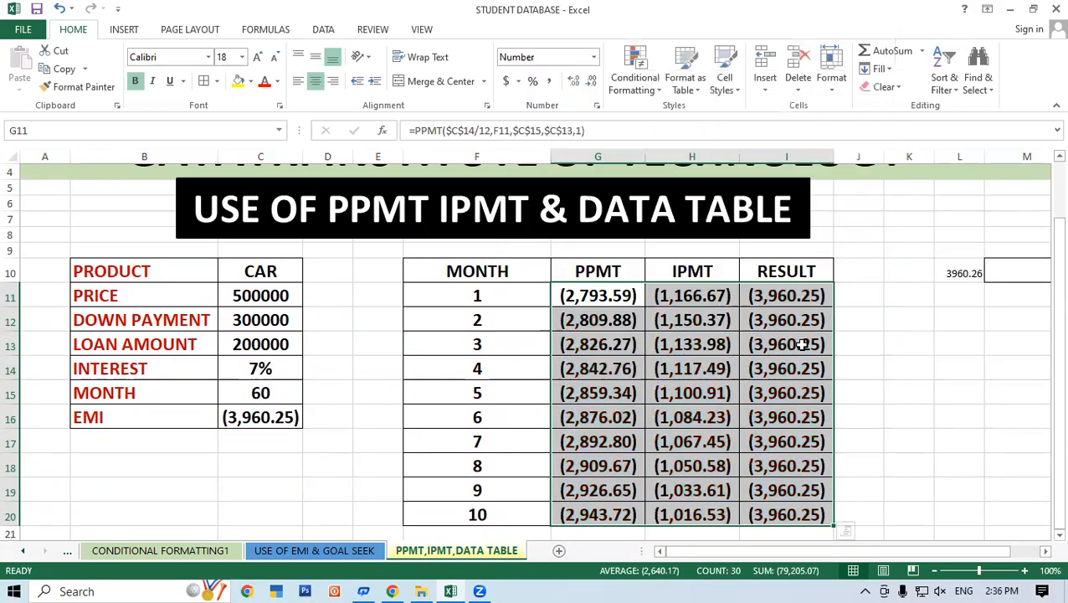
{"action": "left_click", "coordinate": [942, 336]}
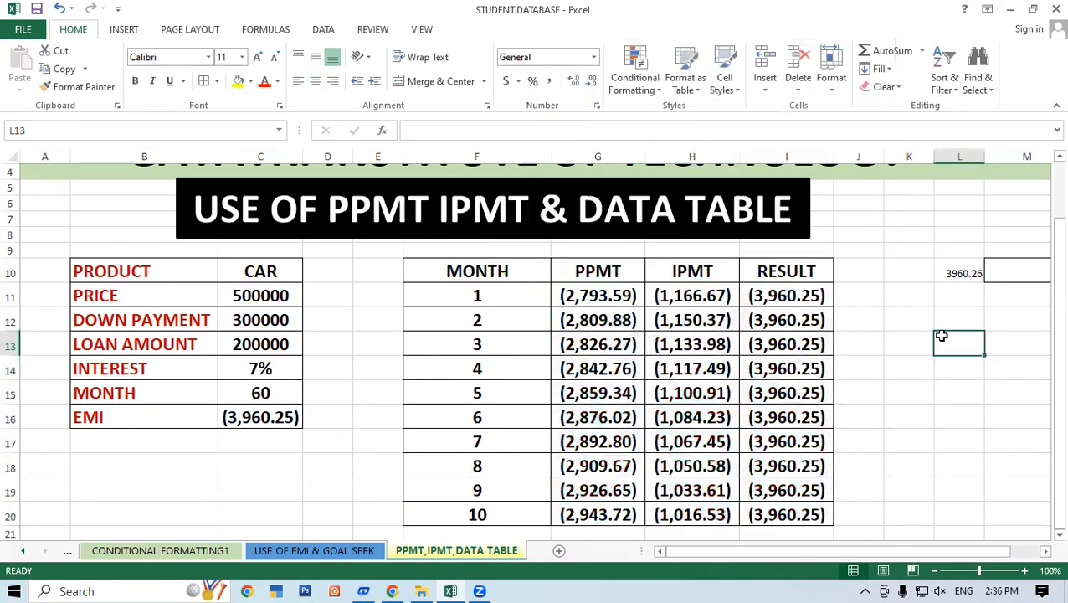
{"action": "left_click", "coordinate": [503, 295]}
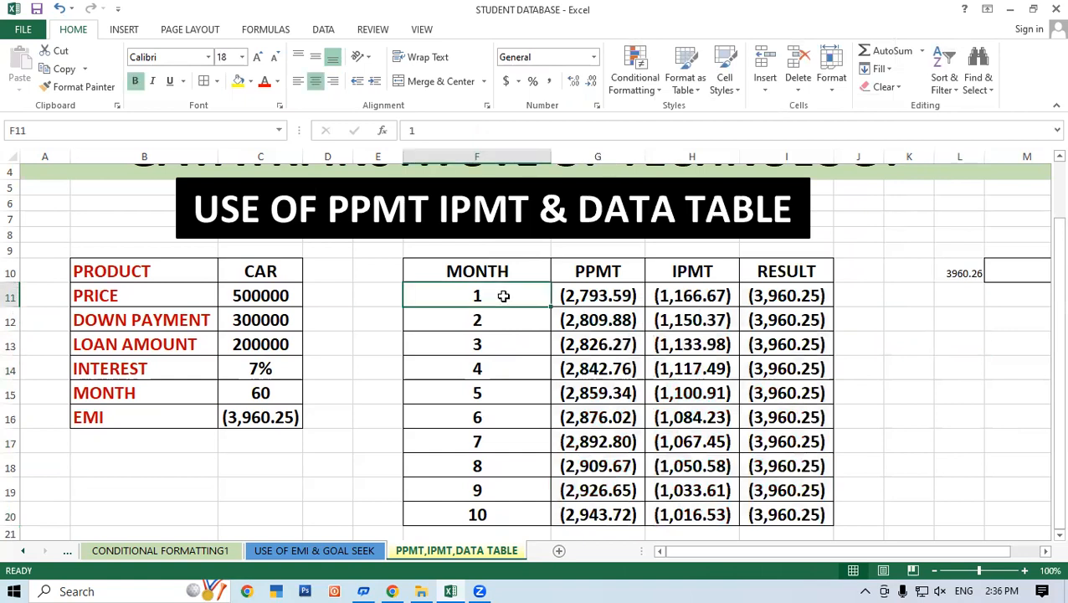
Step: Compare the principal, interest and RESULT values in the month 1 and month 10 rows of the payment table
{"action": "left_click", "coordinate": [788, 293]}
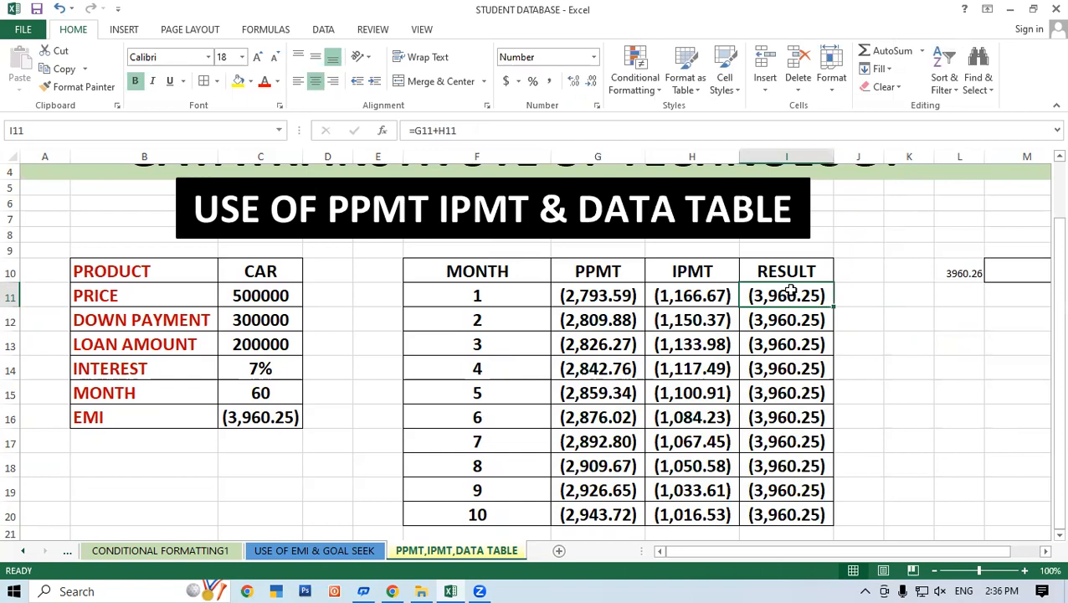
{"action": "scroll", "coordinate": [791, 290], "scroll_direction": "down", "scroll_amount": 2}
{"action": "left_click", "coordinate": [466, 420]}
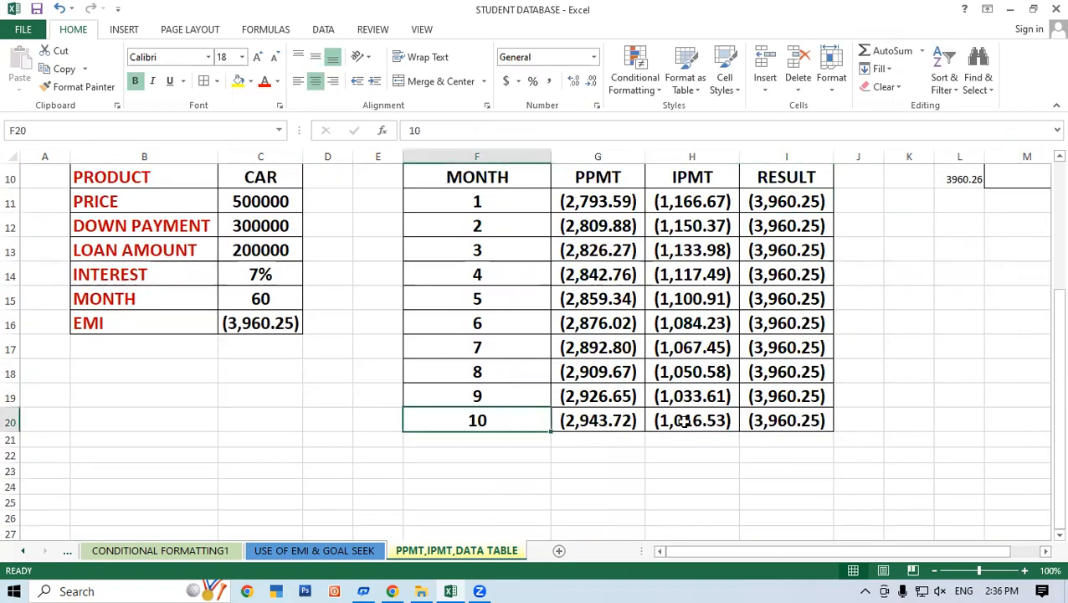
{"action": "left_click", "coordinate": [777, 420]}
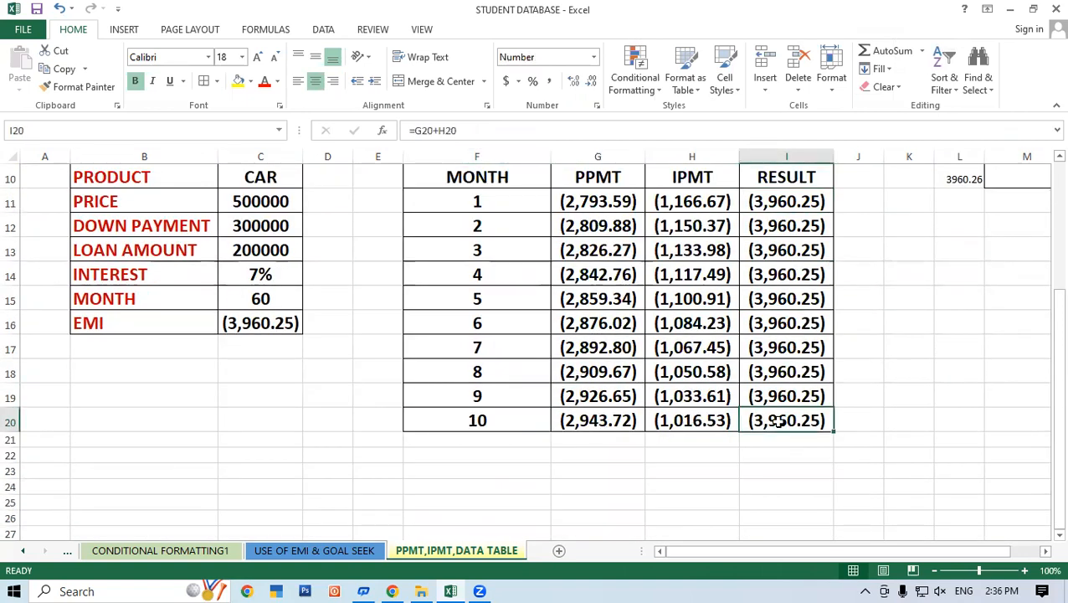
{"action": "left_click", "coordinate": [873, 412]}
{"action": "left_click", "coordinate": [590, 423]}
{"action": "left_click", "coordinate": [692, 423]}
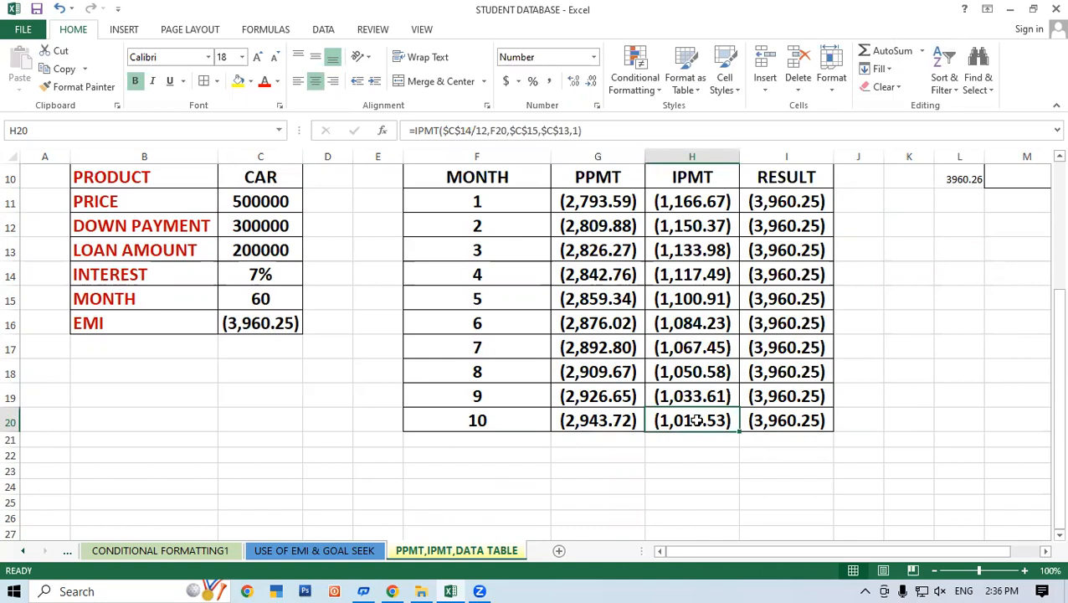
{"action": "scroll", "coordinate": [694, 421], "scroll_direction": "up", "scroll_amount": 2}
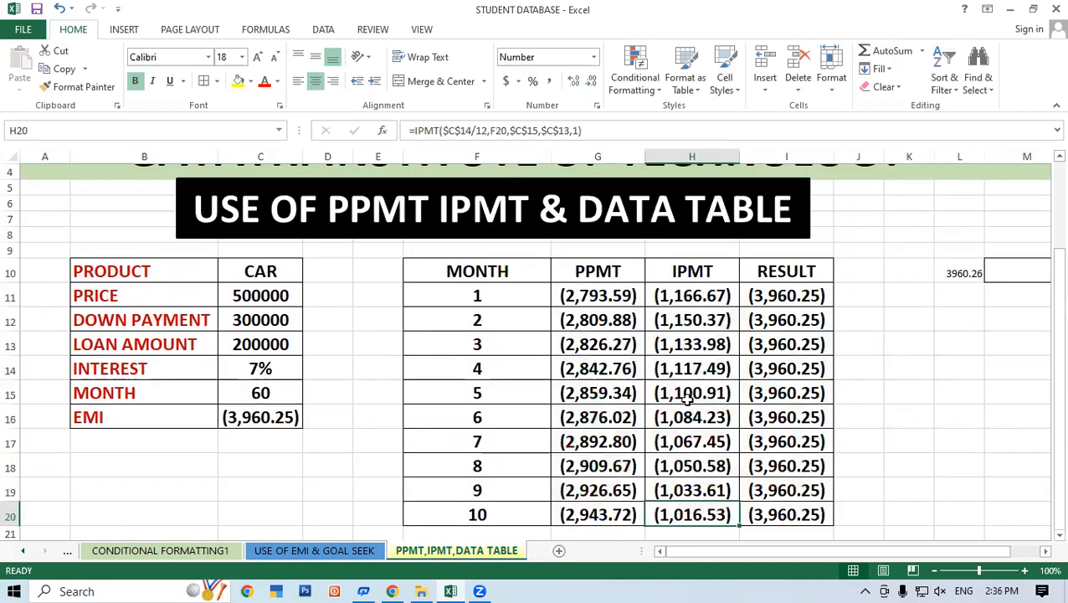
{"action": "scroll", "coordinate": [687, 400], "scroll_direction": "up", "scroll_amount": 1}
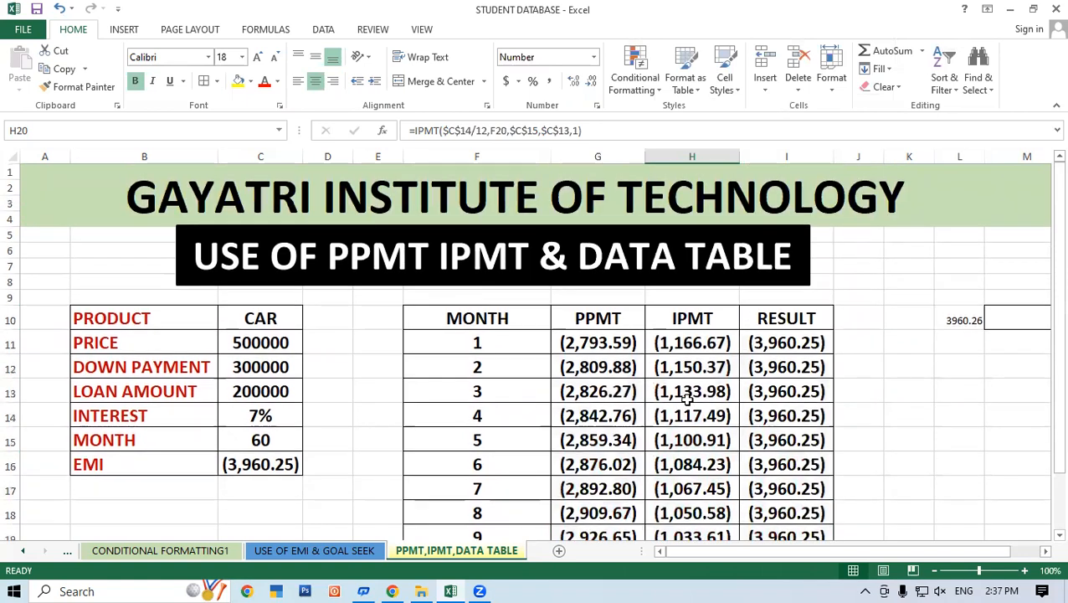
Step: Clear the leftover contents of L8:L11, beside the payment table
{"action": "left_click", "coordinate": [1045, 551]}
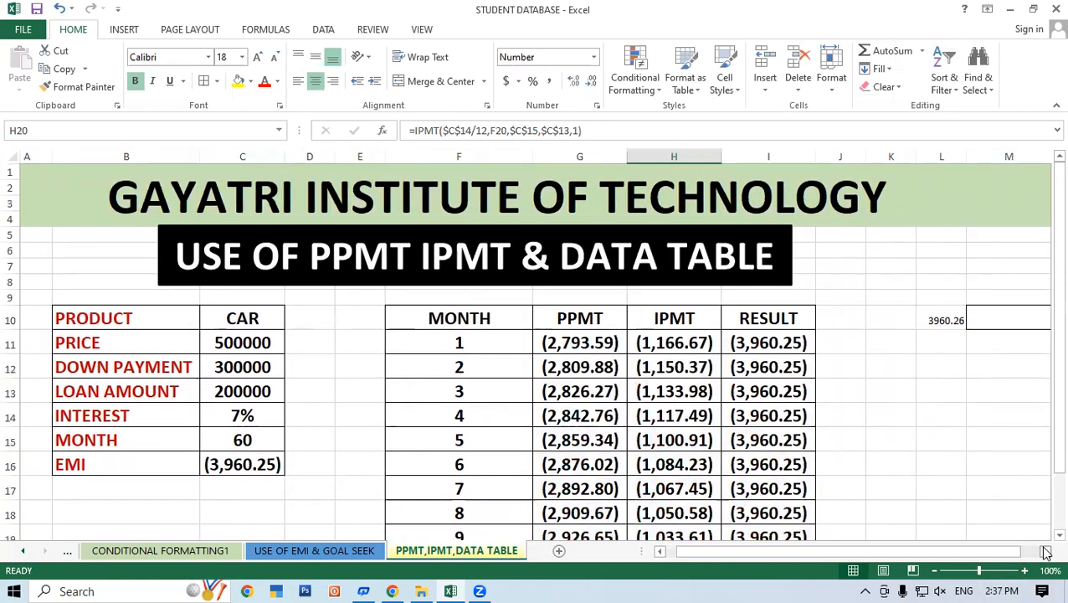
{"action": "left_click", "coordinate": [1046, 550]}
{"action": "left_click_drag", "start_coordinate": [909, 288], "coordinate": [915, 340]}
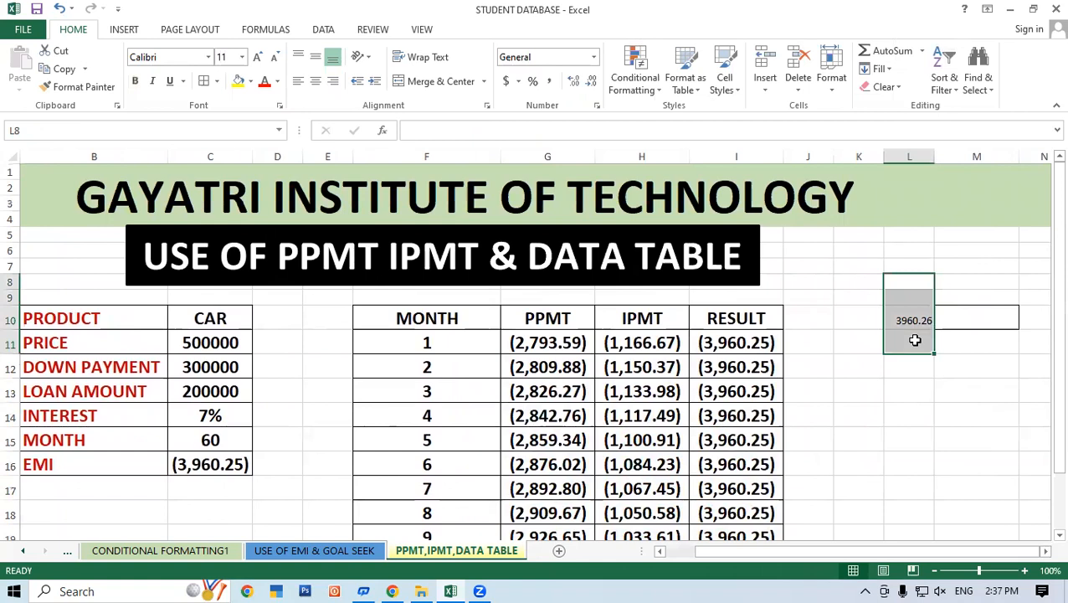
{"action": "key", "text": "Delete"}
{"action": "left_click", "coordinate": [867, 369]}
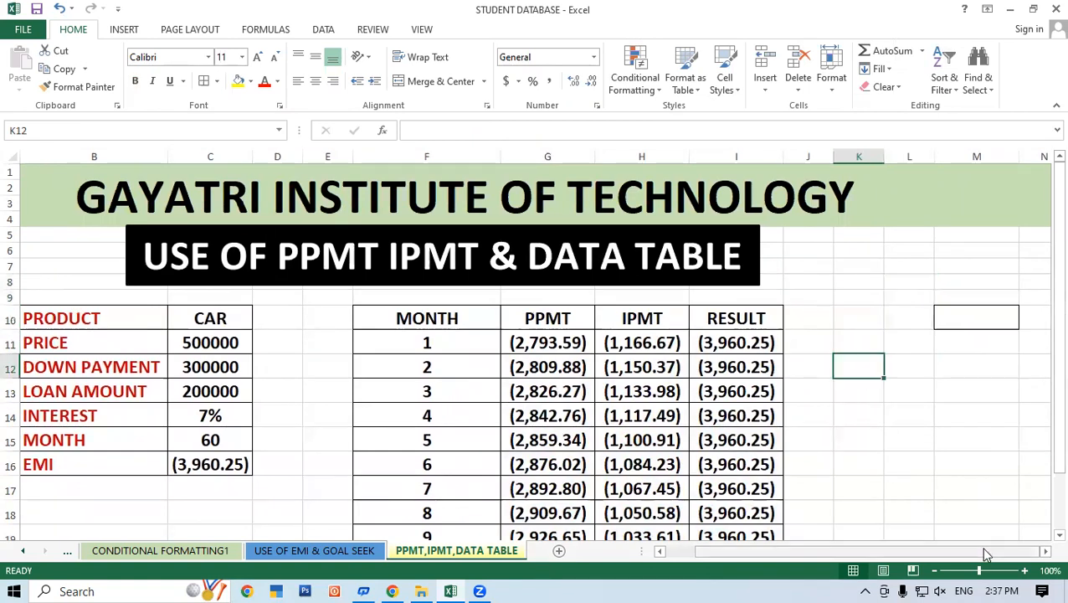
{"action": "left_click_drag", "start_coordinate": [980, 547], "coordinate": [975, 547]}
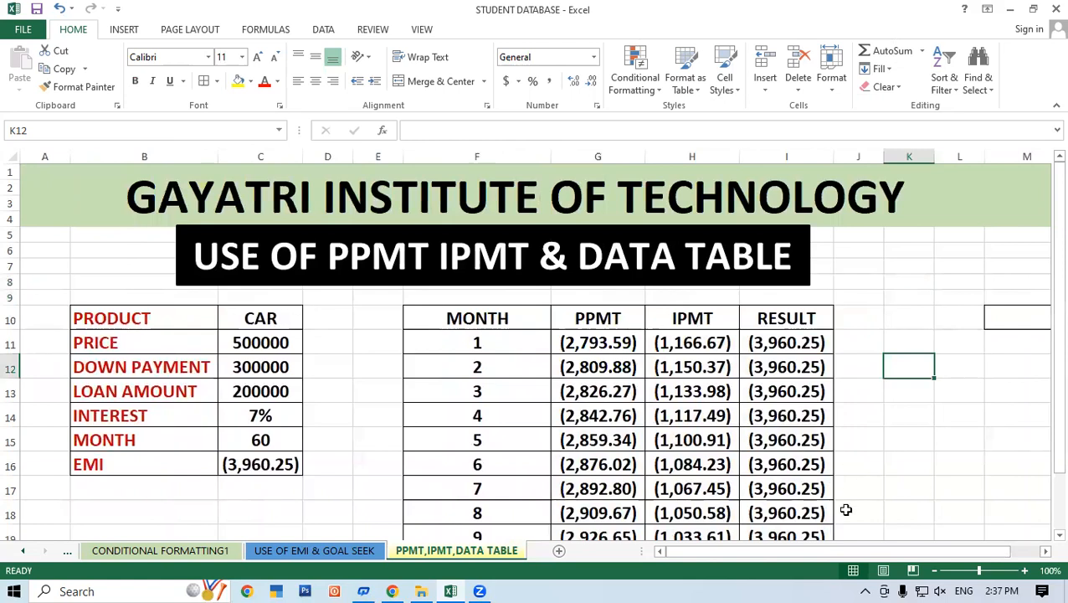
Step: Examine the loan's MONTH value in C15, the EMI formula in C16 and the empty area around K10
{"action": "left_click", "coordinate": [892, 315]}
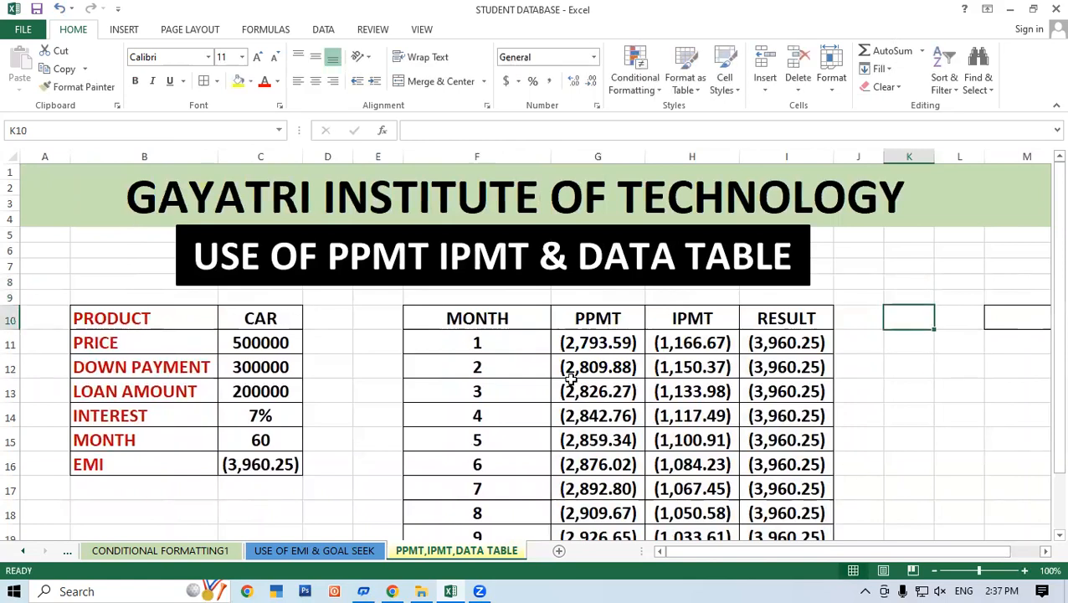
{"action": "left_click", "coordinate": [284, 441]}
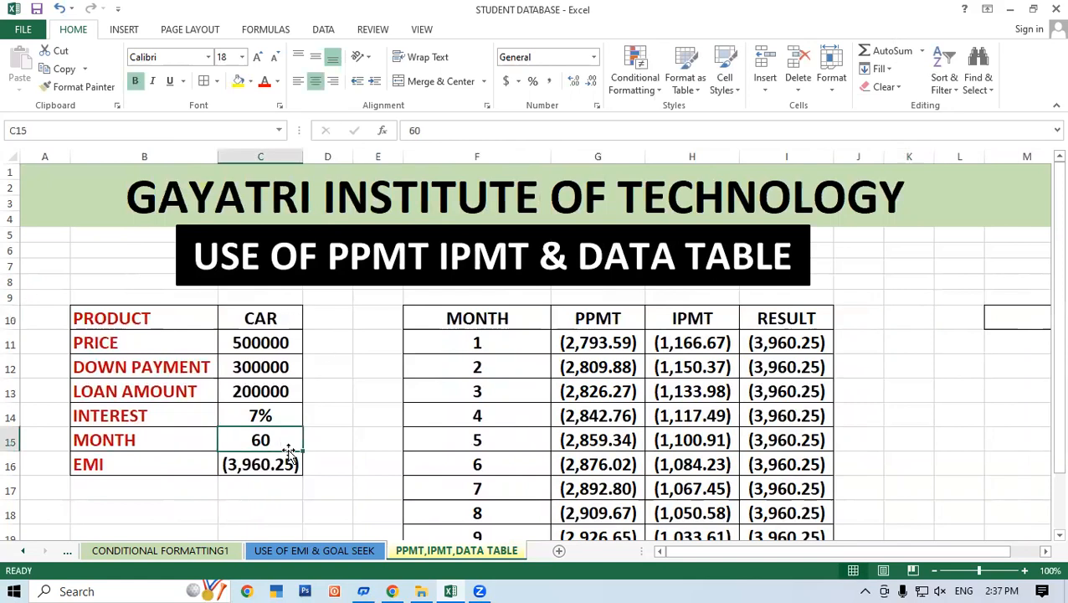
{"action": "left_click", "coordinate": [289, 465]}
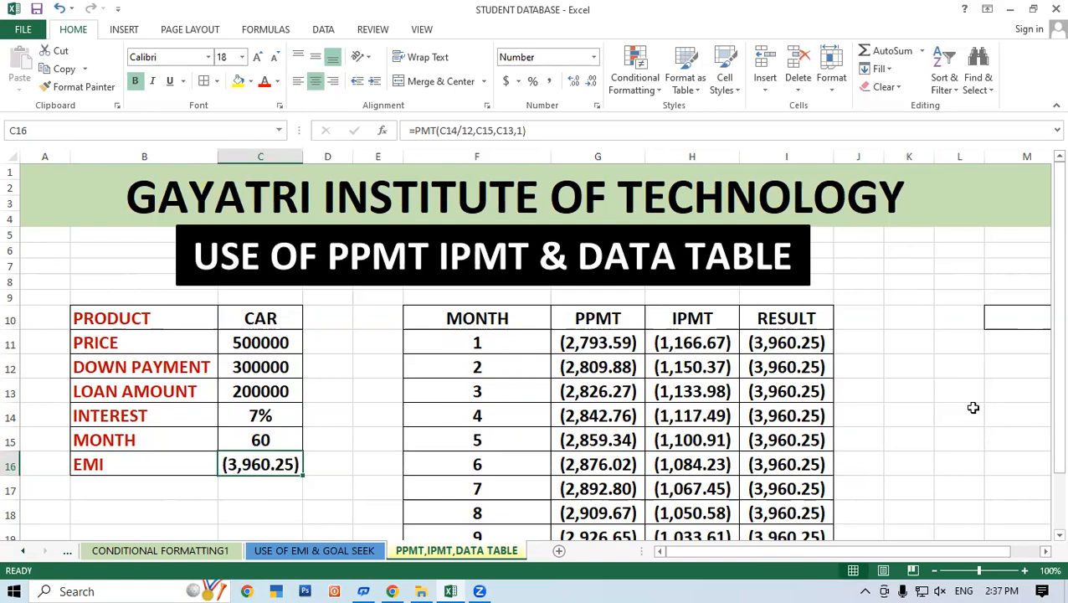
{"action": "left_click", "coordinate": [906, 315]}
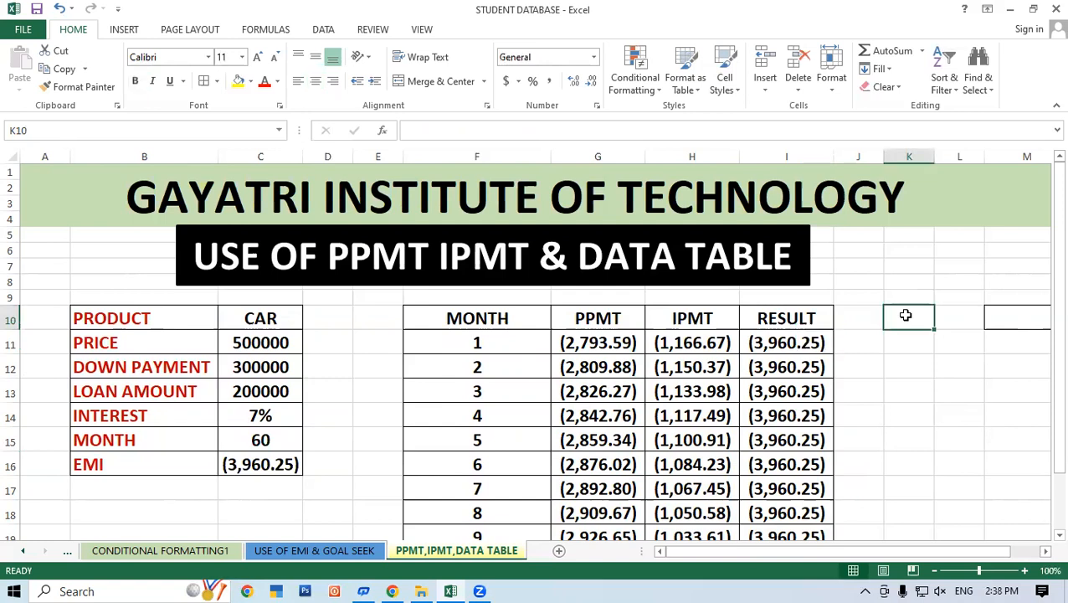
{"action": "left_click", "coordinate": [283, 439]}
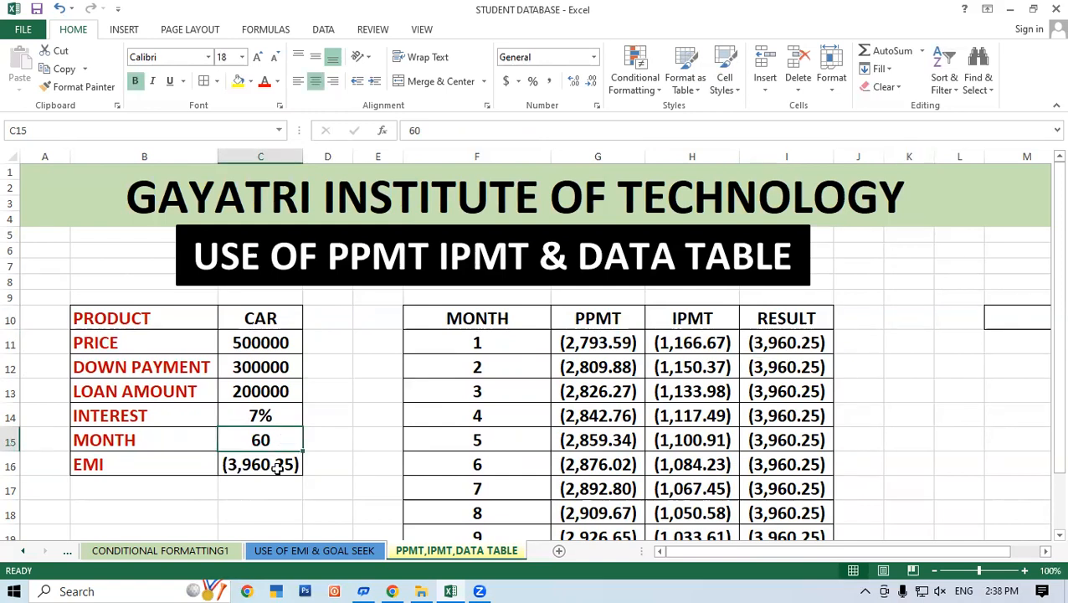
{"action": "left_click", "coordinate": [277, 467]}
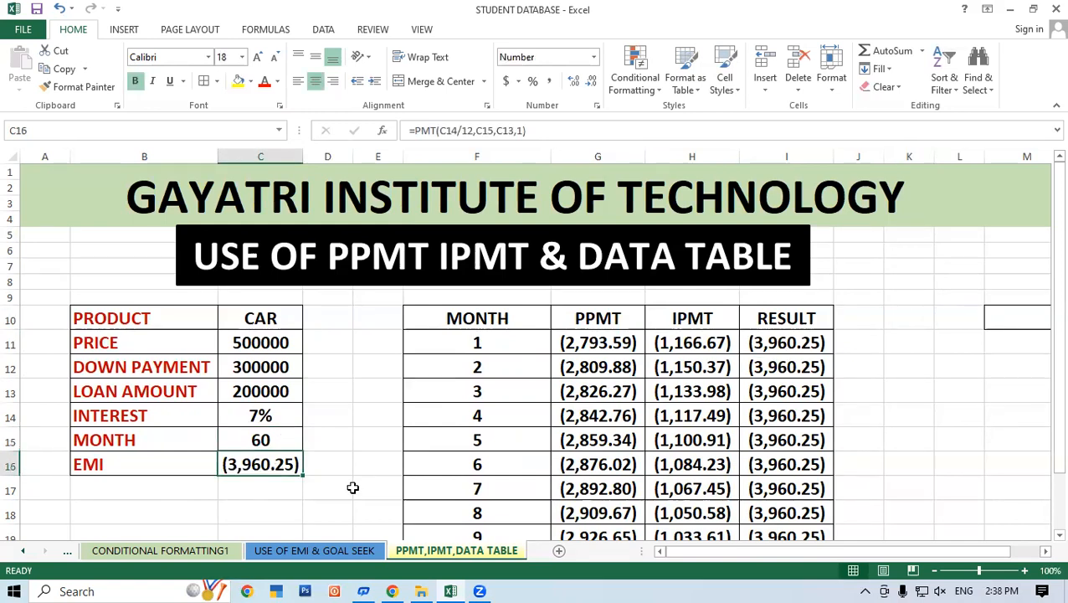
{"action": "left_click", "coordinate": [921, 303]}
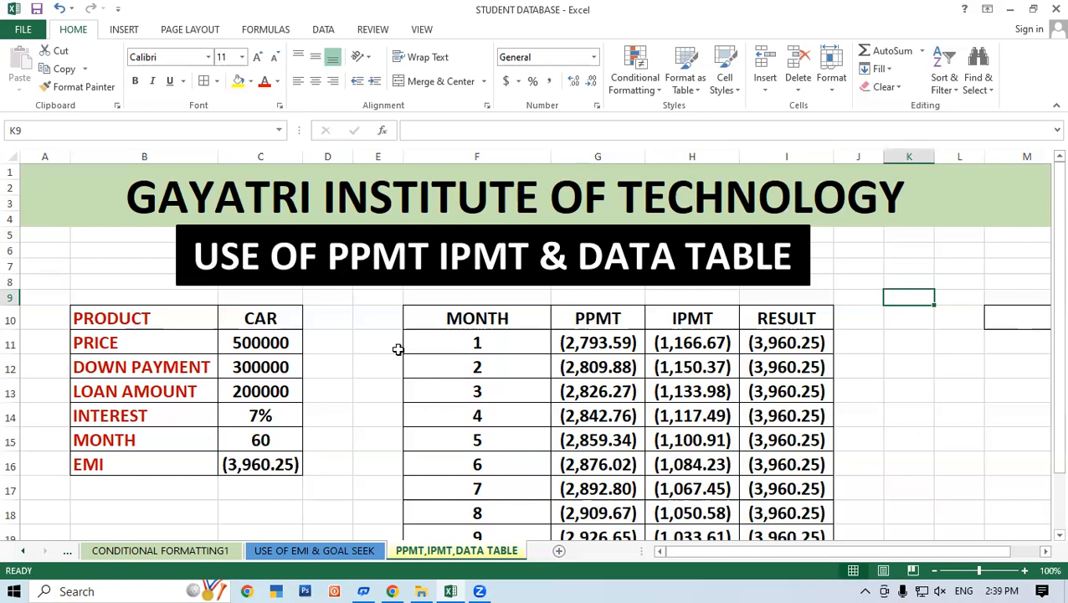
{"action": "left_click", "coordinate": [272, 441]}
{"action": "left_click", "coordinate": [330, 478]}
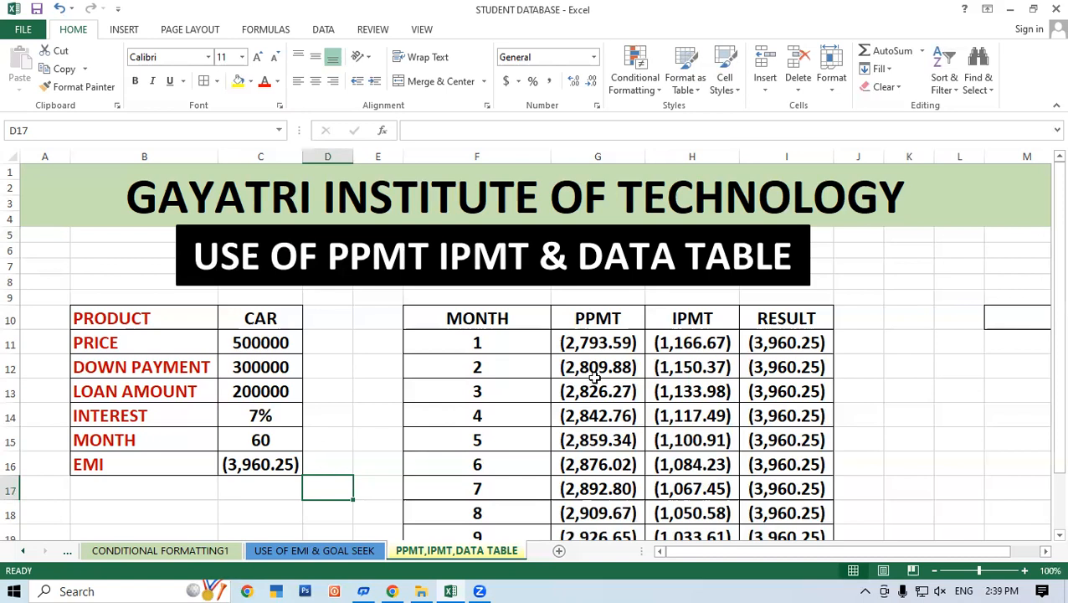
Step: Narrow the MONTH column F so that it closely fits its header
{"action": "left_click_drag", "start_coordinate": [550, 159], "coordinate": [506, 216]}
{"action": "left_click_drag", "start_coordinate": [504, 148], "coordinate": [483, 175]}
Step: Move the loan details table from B10:C16 to C10:D16 and autofit the widths of columns C and D
{"action": "left_click_drag", "start_coordinate": [112, 319], "coordinate": [266, 465]}
{"action": "right_click", "coordinate": [222, 393]}
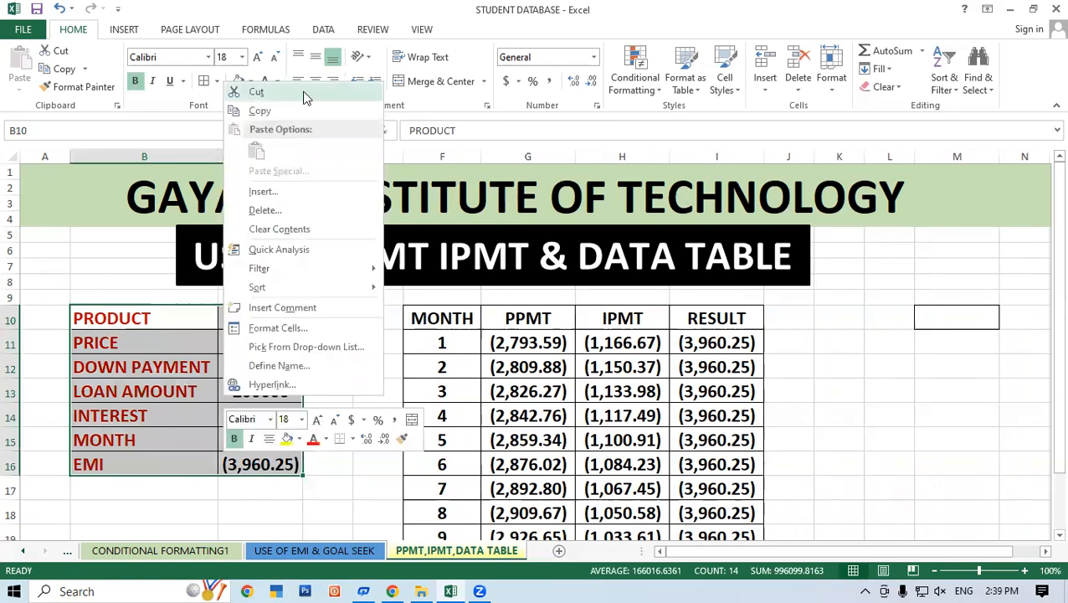
{"action": "left_click", "coordinate": [250, 40]}
{"action": "left_click", "coordinate": [246, 324]}
{"action": "right_click", "coordinate": [246, 323]}
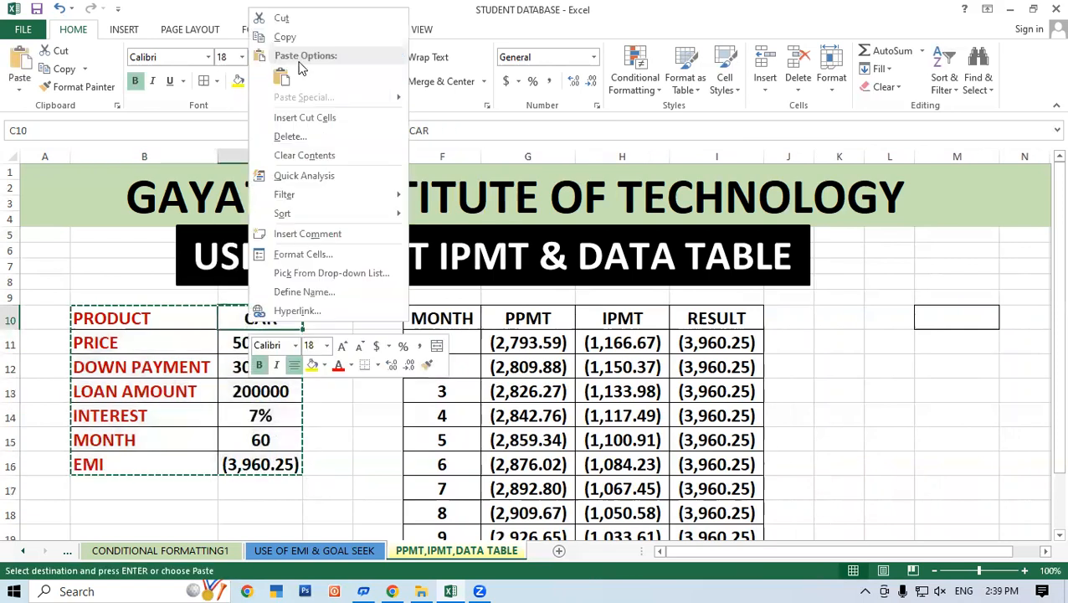
{"action": "left_click", "coordinate": [279, 83]}
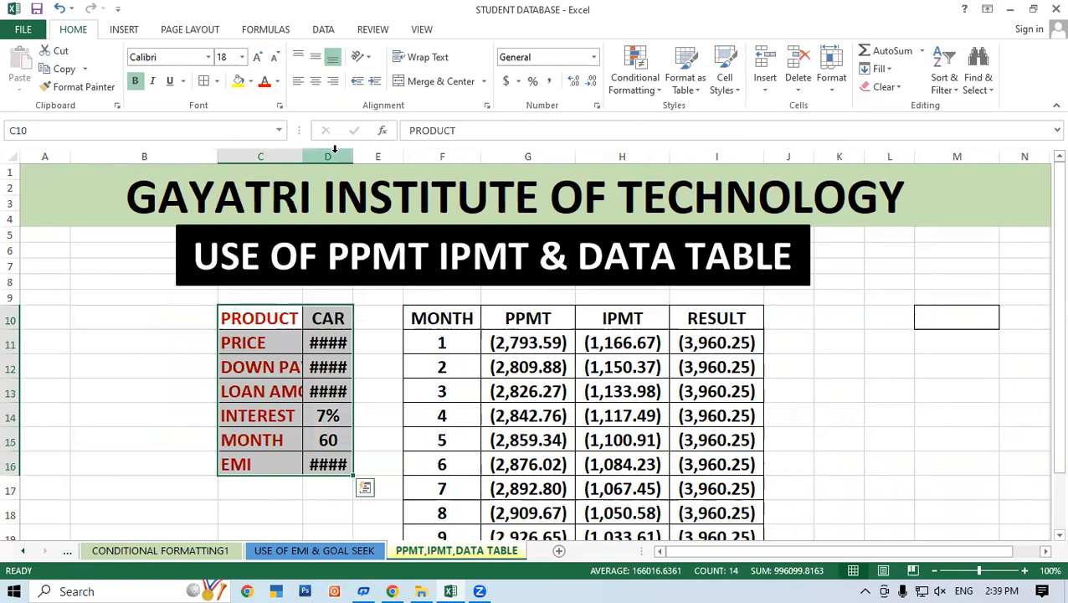
{"action": "double_click", "coordinate": [303, 157]}
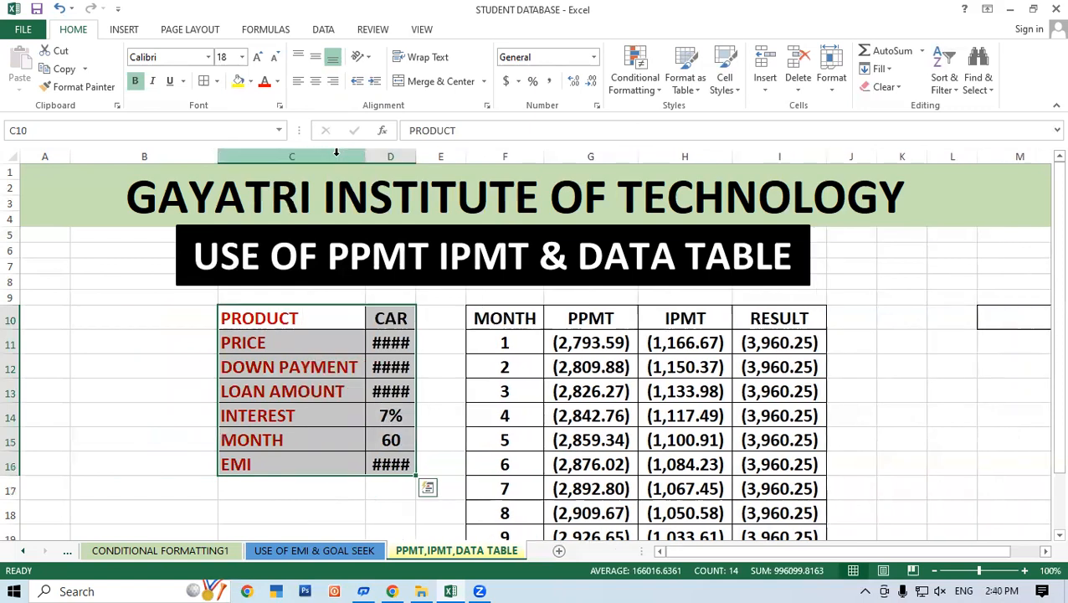
{"action": "double_click", "coordinate": [414, 156]}
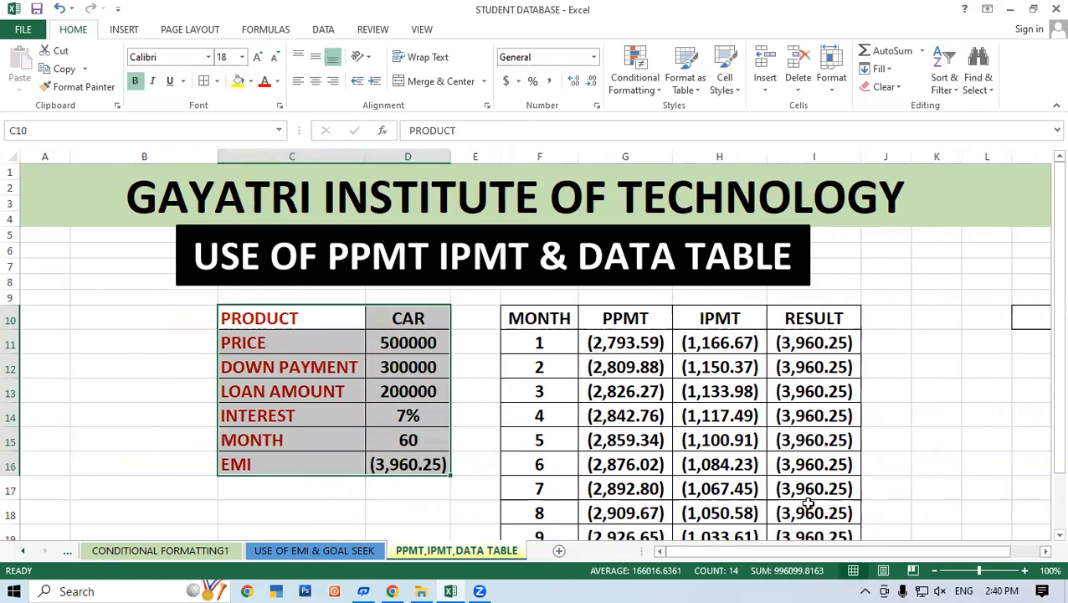
Step: Link M10 to the loan's EMI with the formula =D16
{"action": "left_click", "coordinate": [1045, 551]}
{"action": "left_click", "coordinate": [1044, 551]}
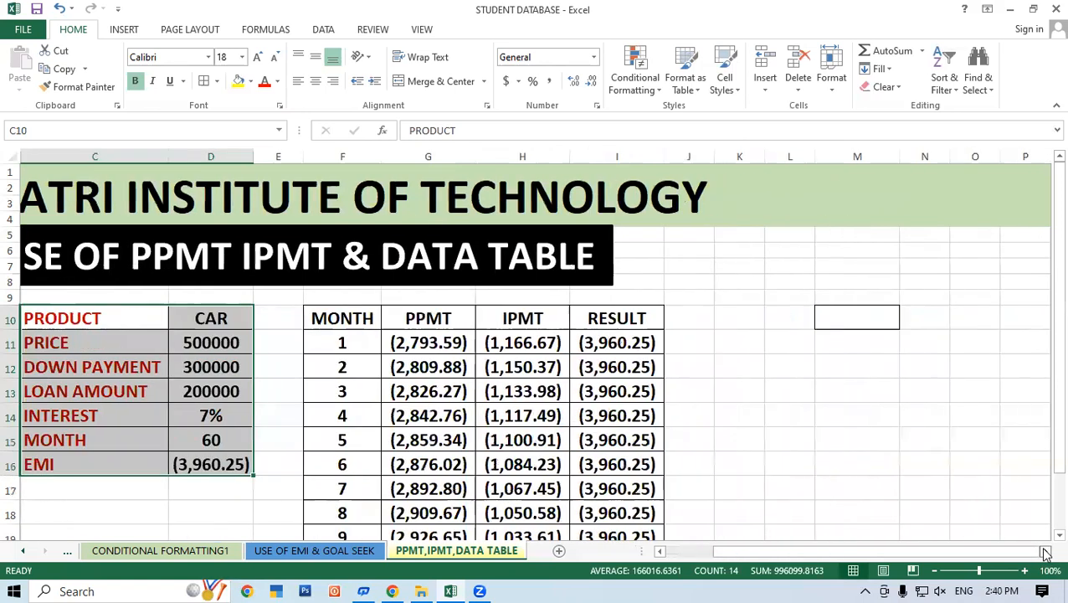
{"action": "left_click", "coordinate": [840, 391]}
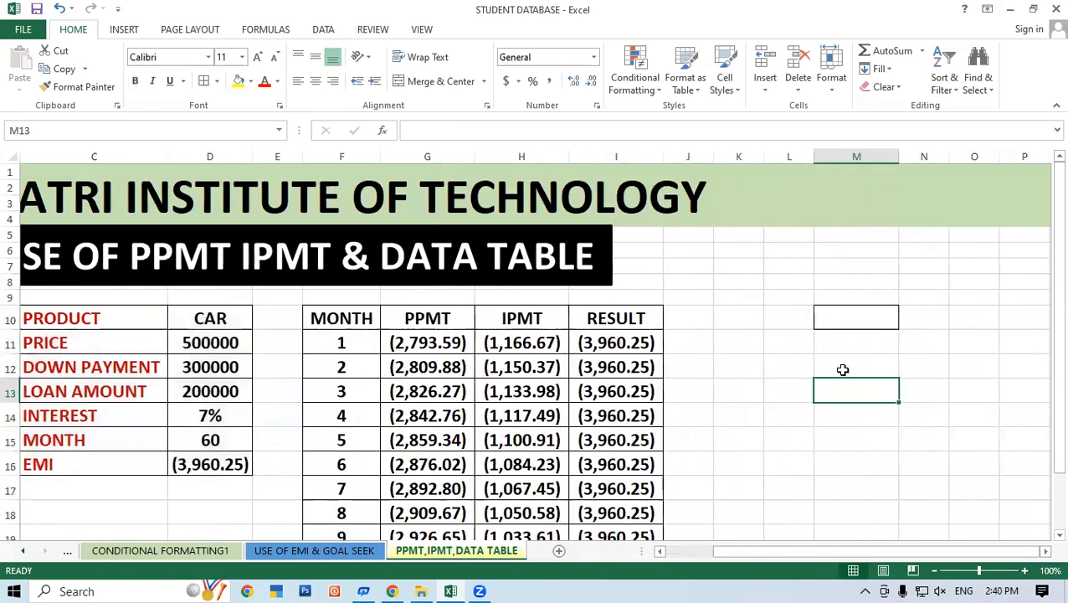
{"action": "left_click", "coordinate": [841, 314]}
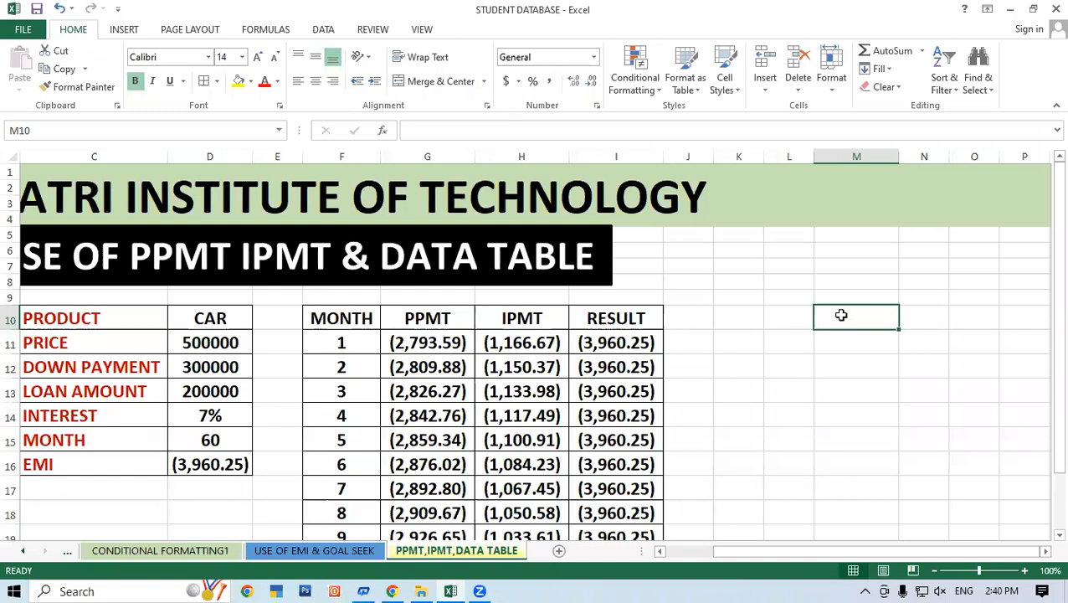
{"action": "type", "text": "="}
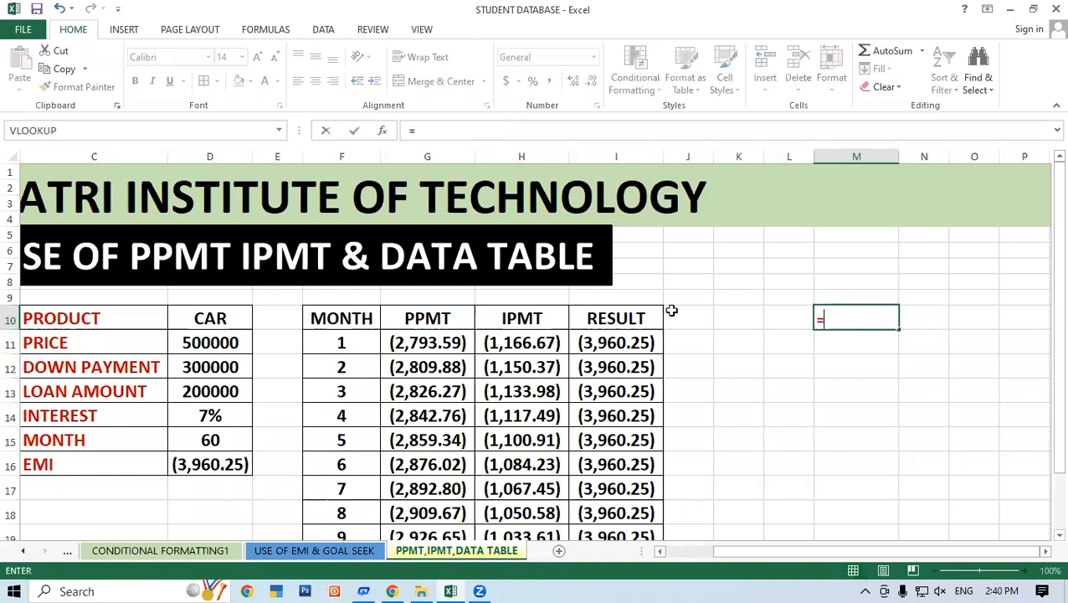
{"action": "left_click", "coordinate": [242, 462]}
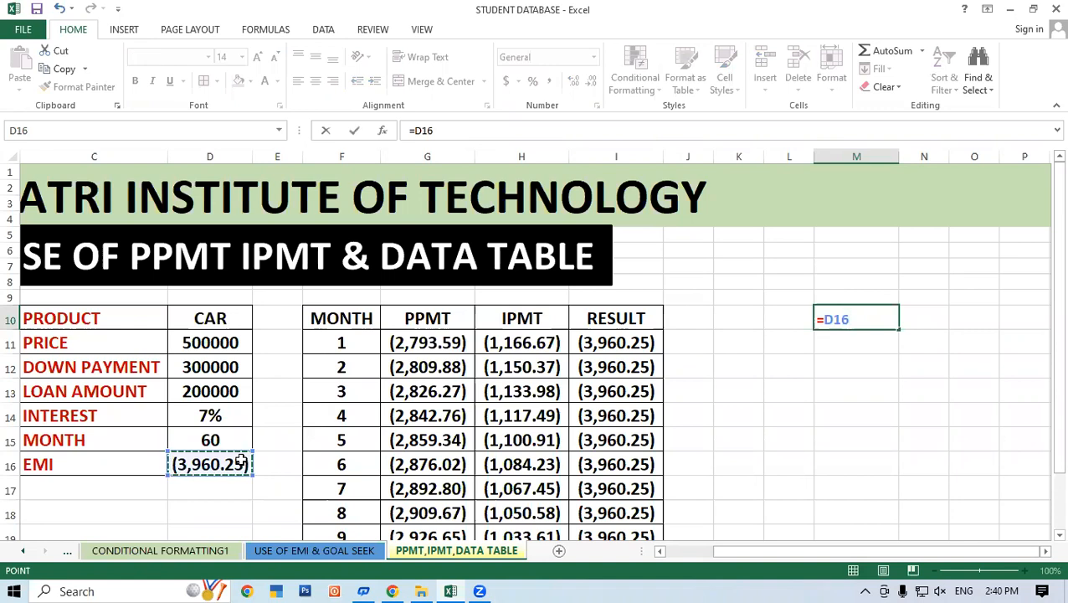
{"action": "key", "text": "Return"}
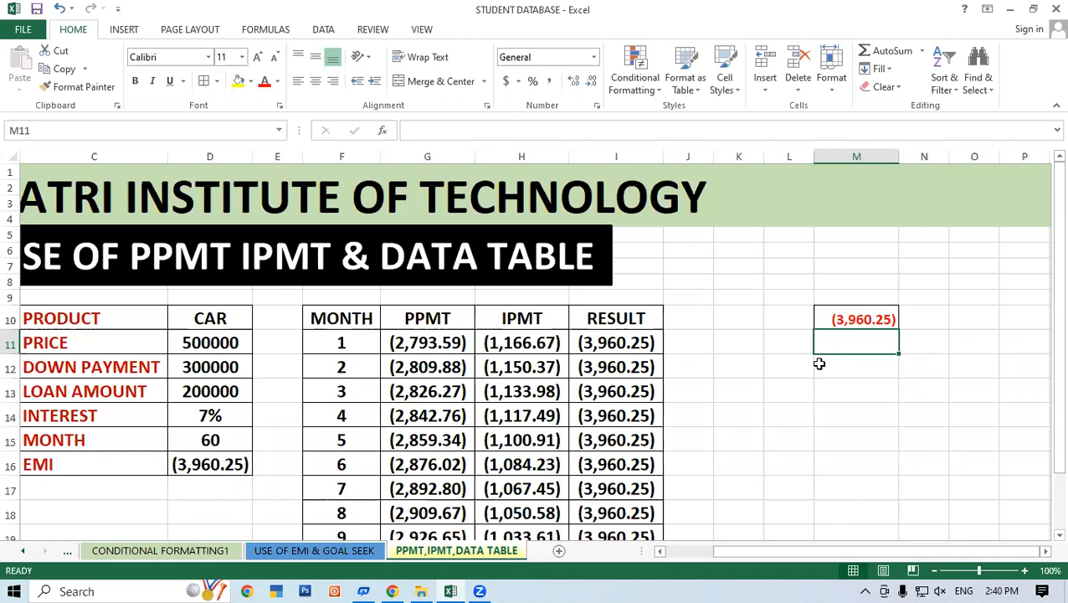
Step: Apply borders to all cells in L10:M18 for the data table grid
{"action": "mouse_move", "coordinate": [791, 319]}
{"action": "left_mouse_down"}
{"action": "mouse_move", "coordinate": [858, 414]}
{"action": "mouse_move", "coordinate": [854, 507]}
{"action": "left_mouse_up"}
{"action": "left_click", "coordinate": [203, 81]}
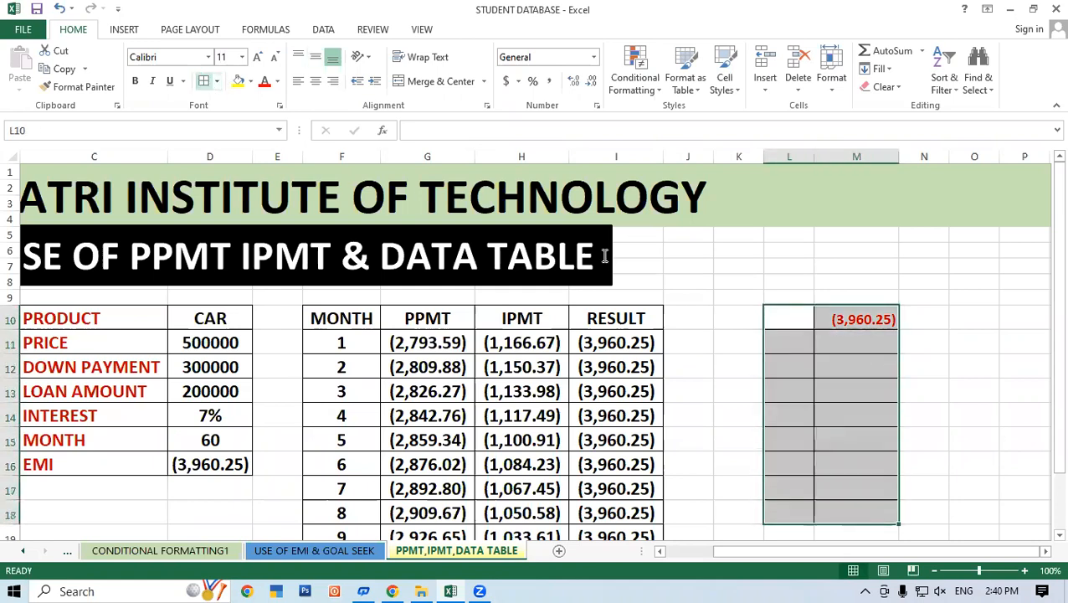
{"action": "left_click", "coordinate": [982, 331]}
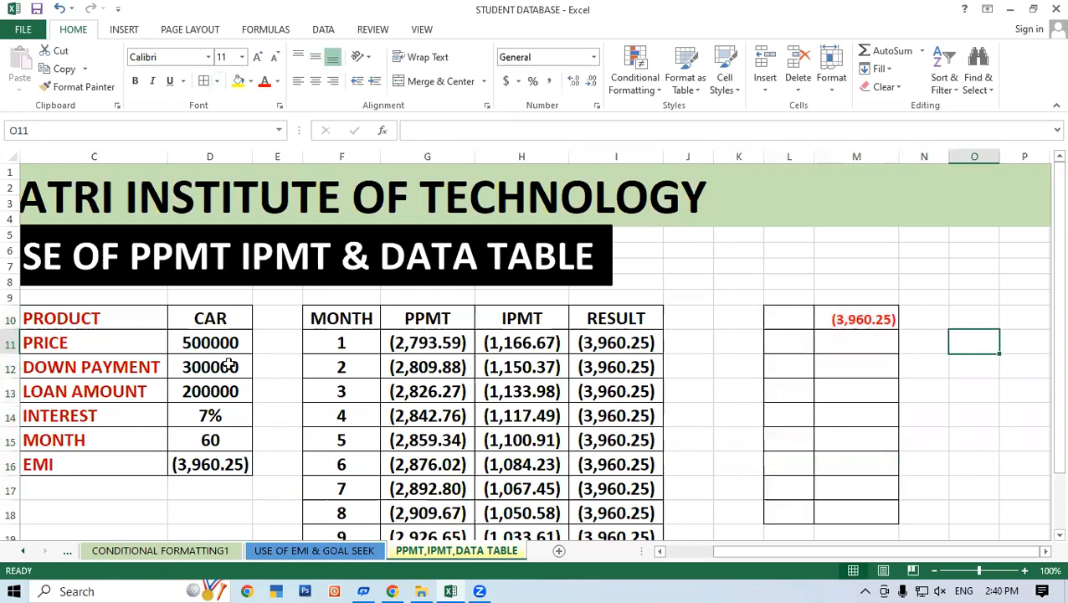
Step: Copy the formatting of the PRICE value in D11 onto L11:M18, and select L10
{"action": "left_click", "coordinate": [216, 343]}
{"action": "left_click", "coordinate": [55, 89]}
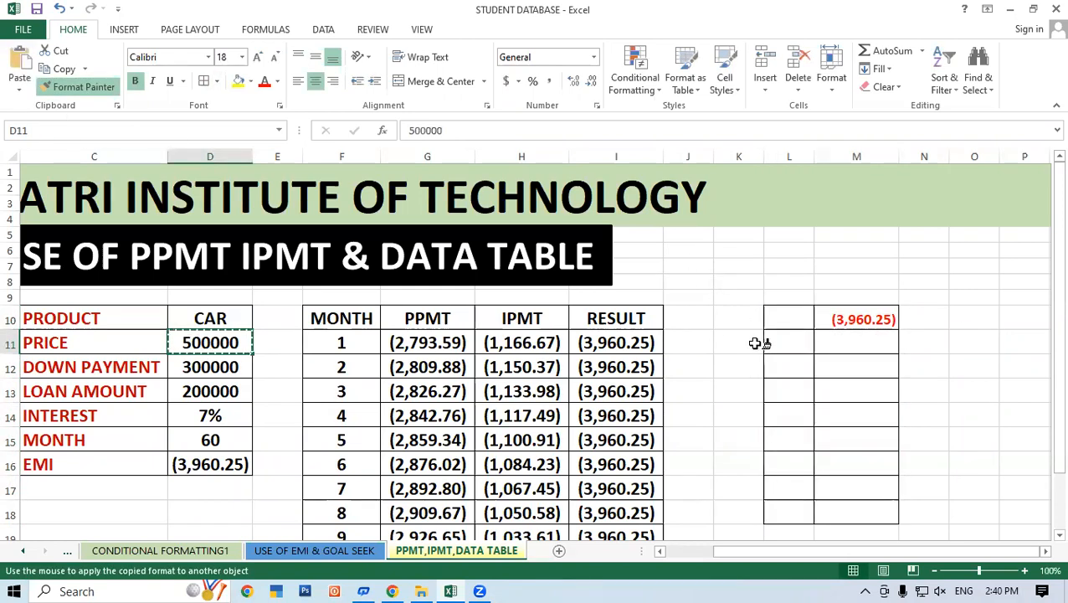
{"action": "mouse_move", "coordinate": [802, 339]}
{"action": "left_mouse_down"}
{"action": "mouse_move", "coordinate": [874, 377]}
{"action": "mouse_move", "coordinate": [882, 507]}
{"action": "left_mouse_up"}
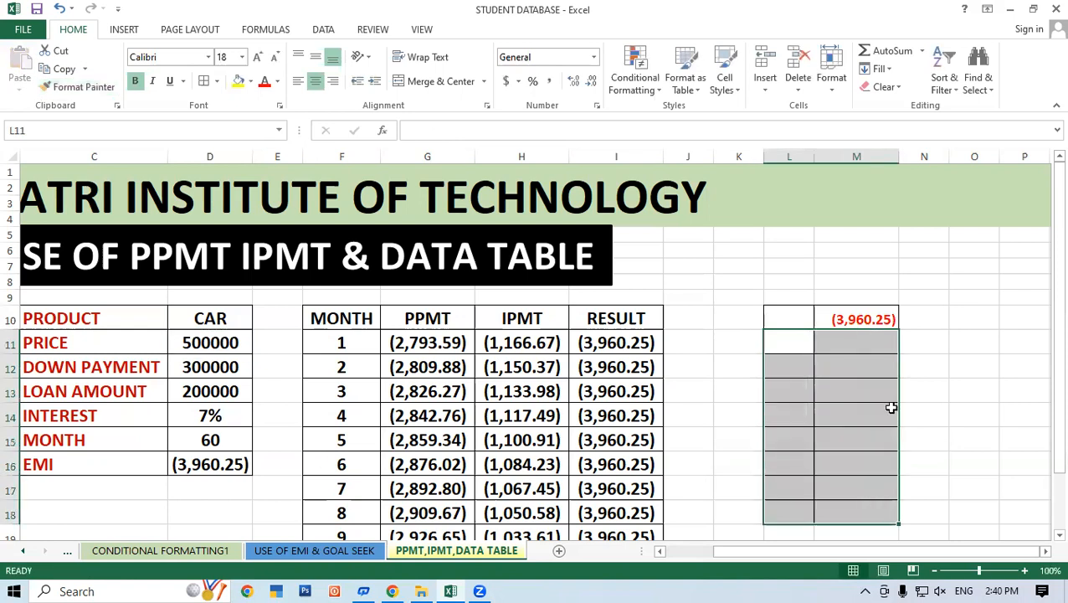
{"action": "left_click", "coordinate": [965, 363]}
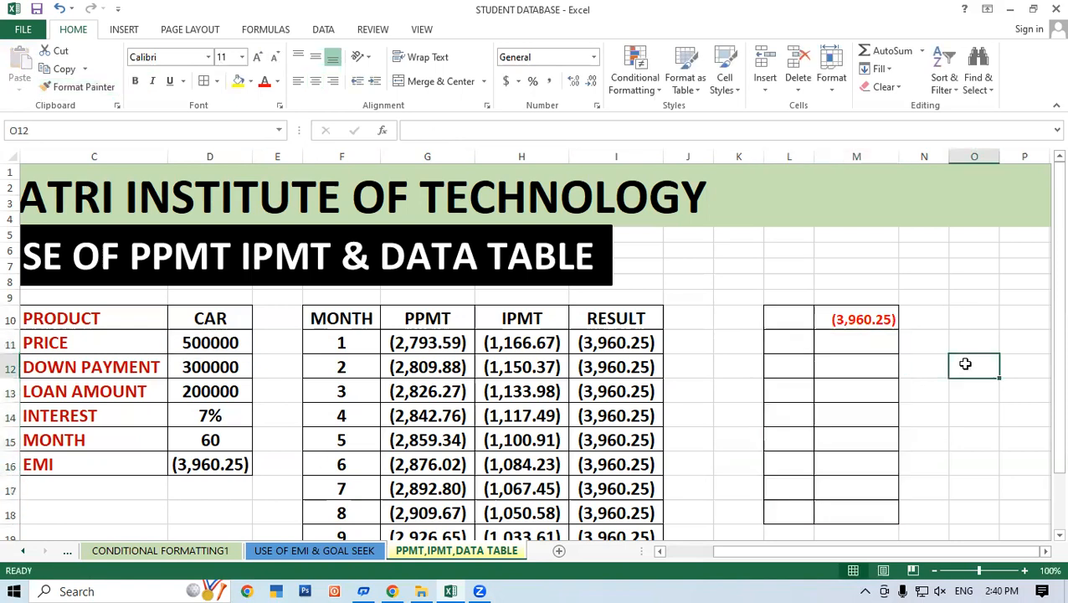
{"action": "left_click", "coordinate": [777, 316]}
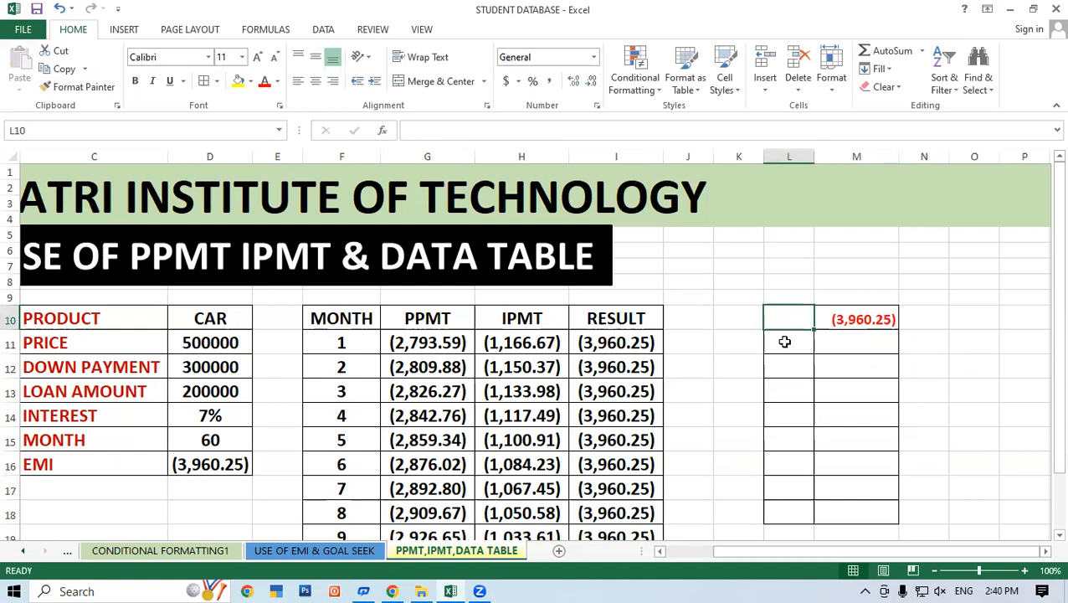
Step: Fill L11:L18 with the month counts 10 to 80 in increments of 10
{"action": "left_click", "coordinate": [786, 344]}
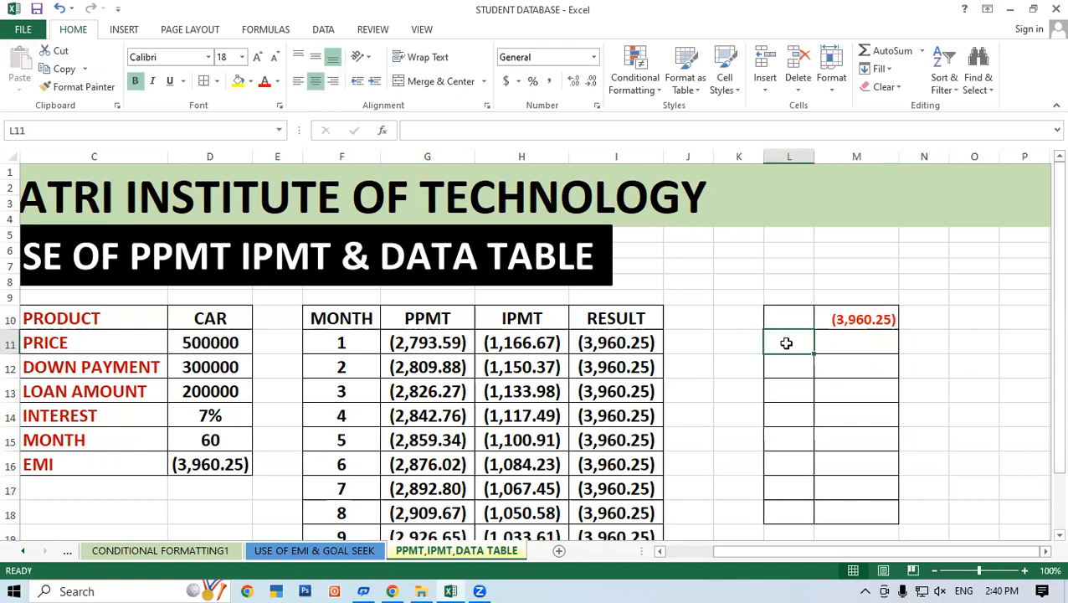
{"action": "type", "text": "10"}
{"action": "key", "text": "Return"}
{"action": "type", "text": "20"}
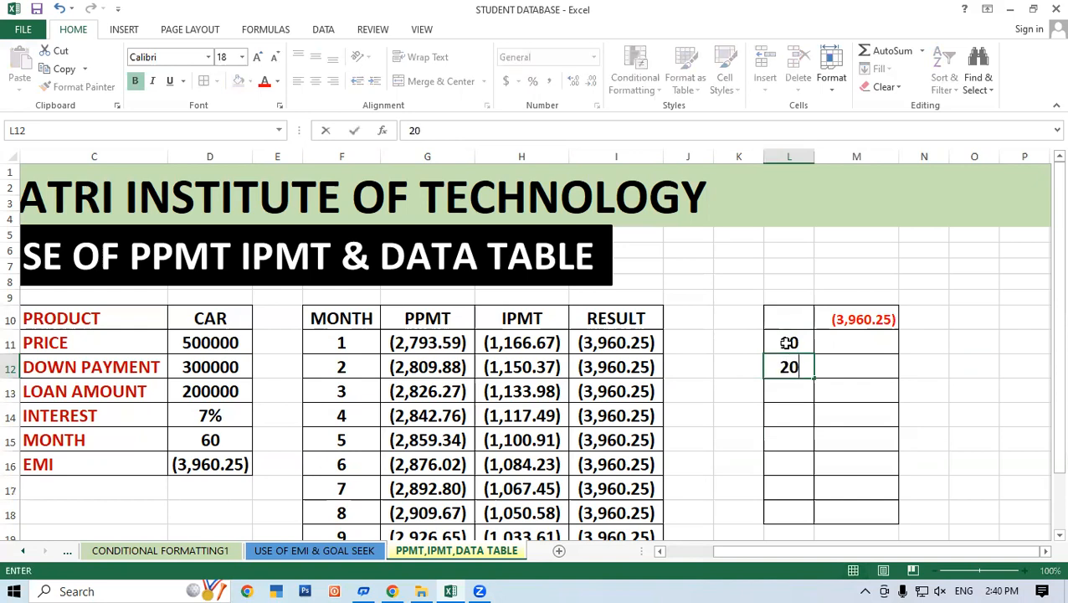
{"action": "key", "text": "Return"}
{"action": "type", "text": "30"}
{"action": "key", "text": "Return"}
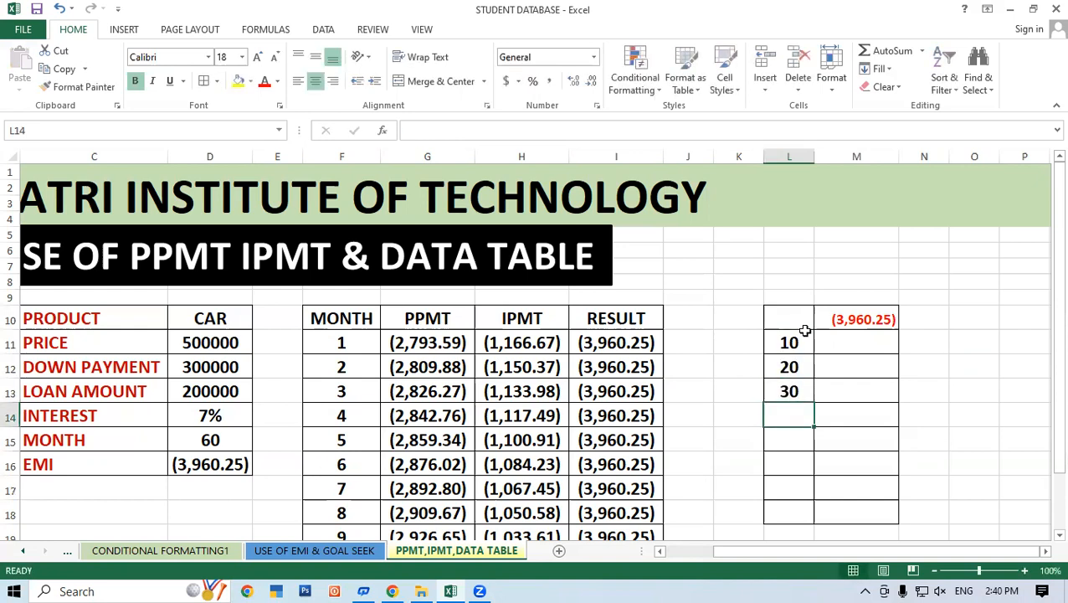
{"action": "left_click_drag", "start_coordinate": [787, 364], "coordinate": [810, 533]}
{"action": "left_click", "coordinate": [957, 415]}
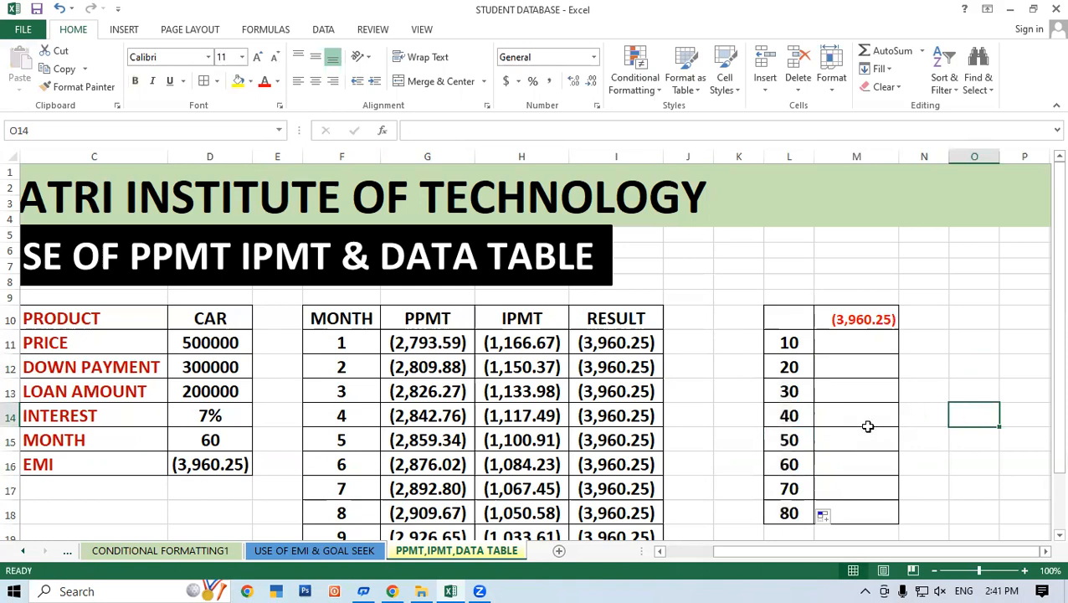
{"action": "left_click", "coordinate": [835, 463]}
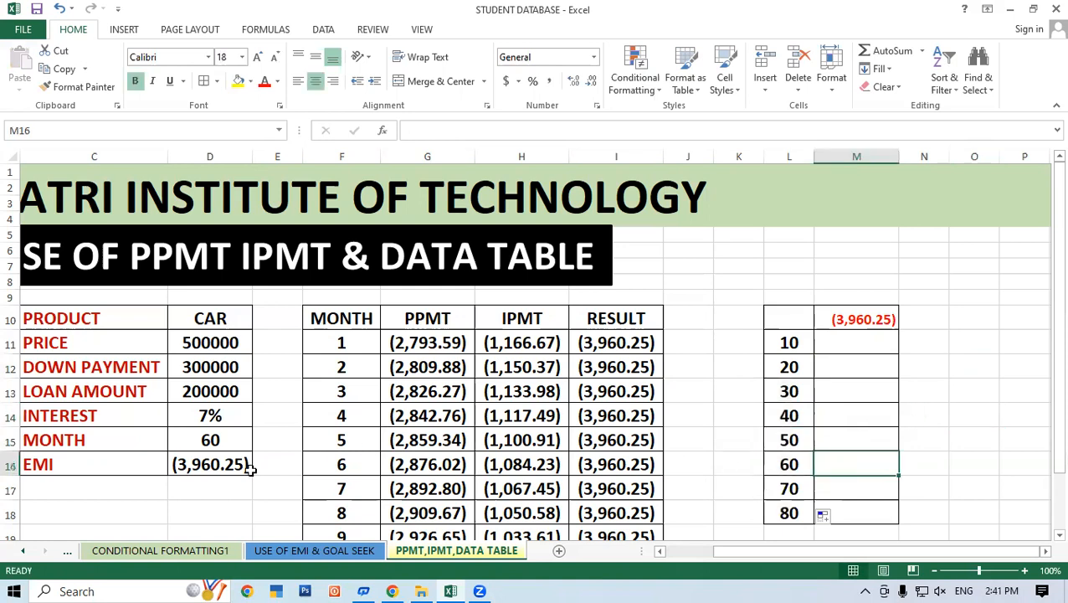
{"action": "left_click", "coordinate": [209, 468]}
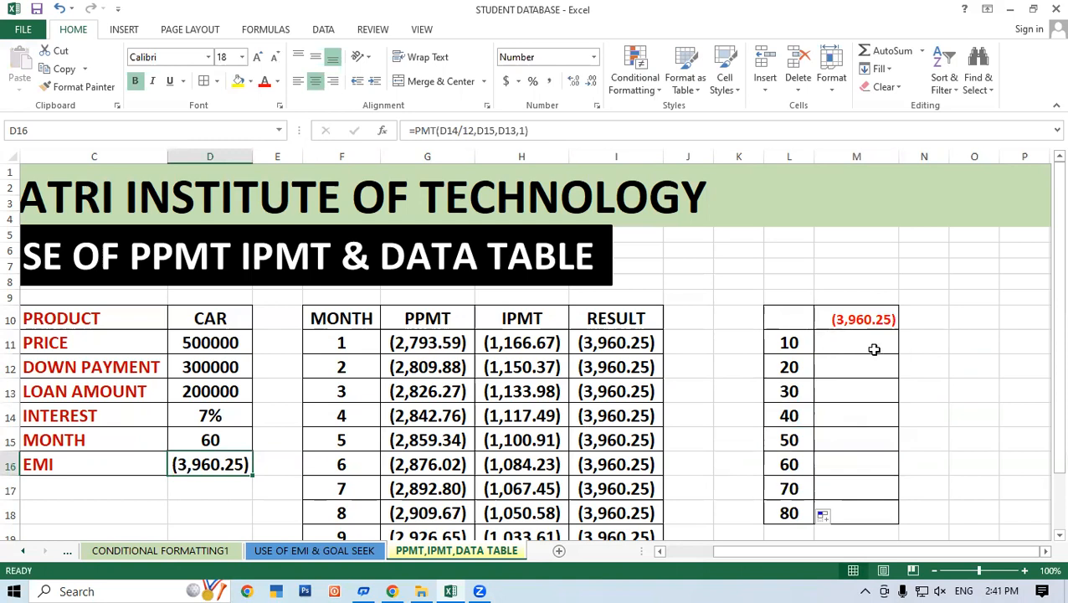
{"action": "left_click", "coordinate": [787, 341]}
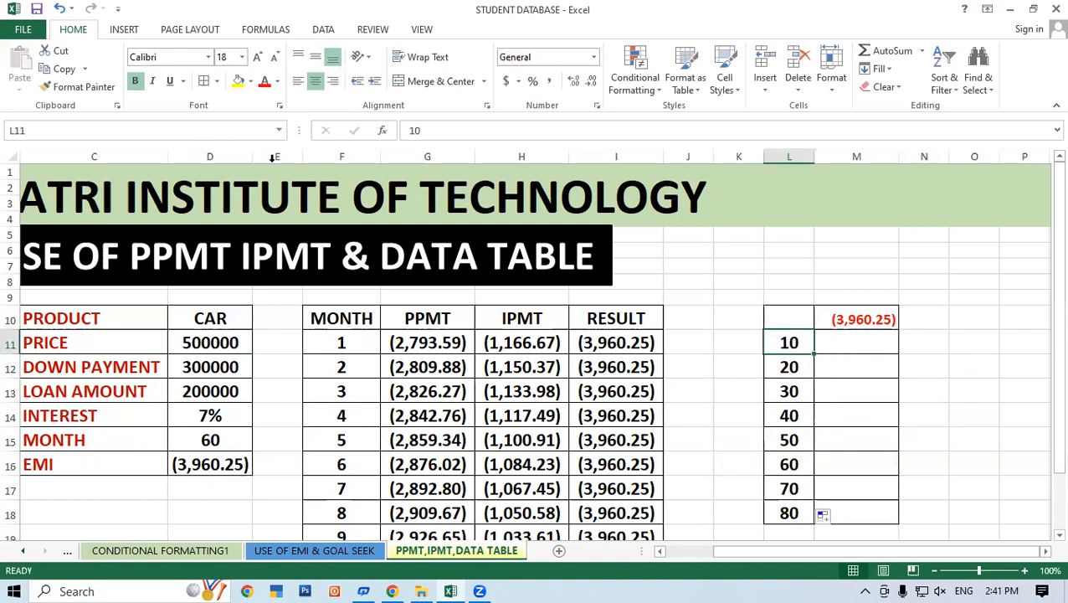
{"action": "left_click", "coordinate": [961, 314]}
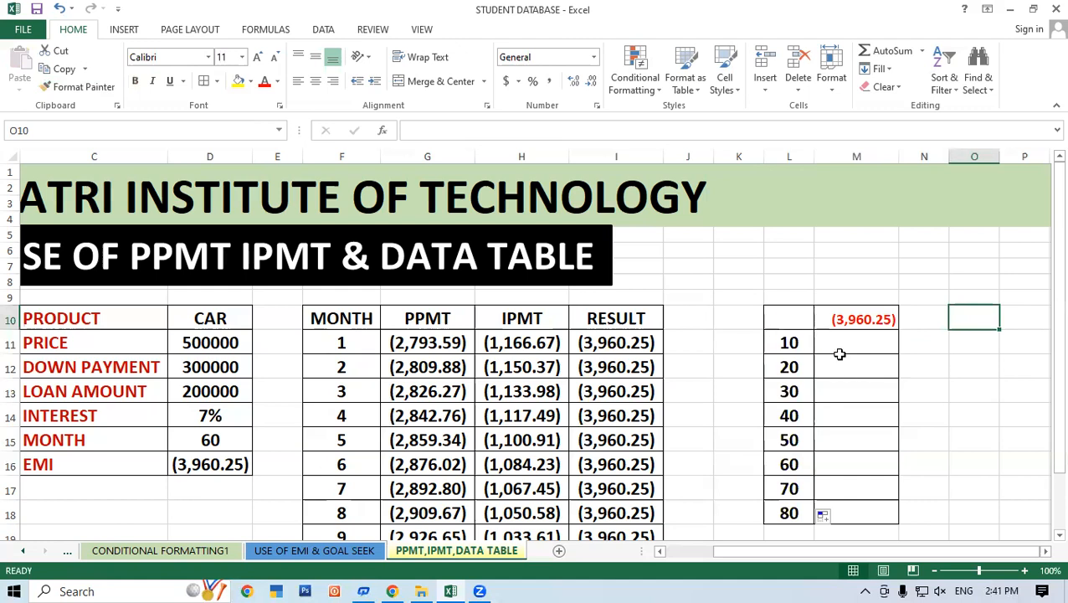
Step: Create a what-if data table on L10:M18 using the loan's MONTH value in D15 as the column input cell
{"action": "left_click_drag", "start_coordinate": [798, 319], "coordinate": [883, 505]}
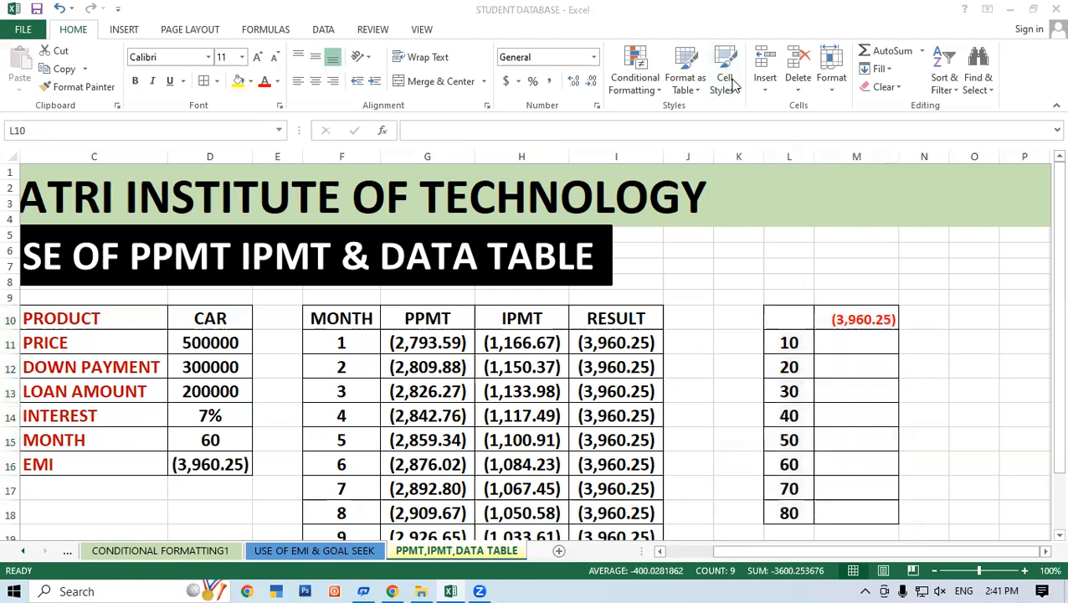
{"action": "left_click", "coordinate": [323, 31]}
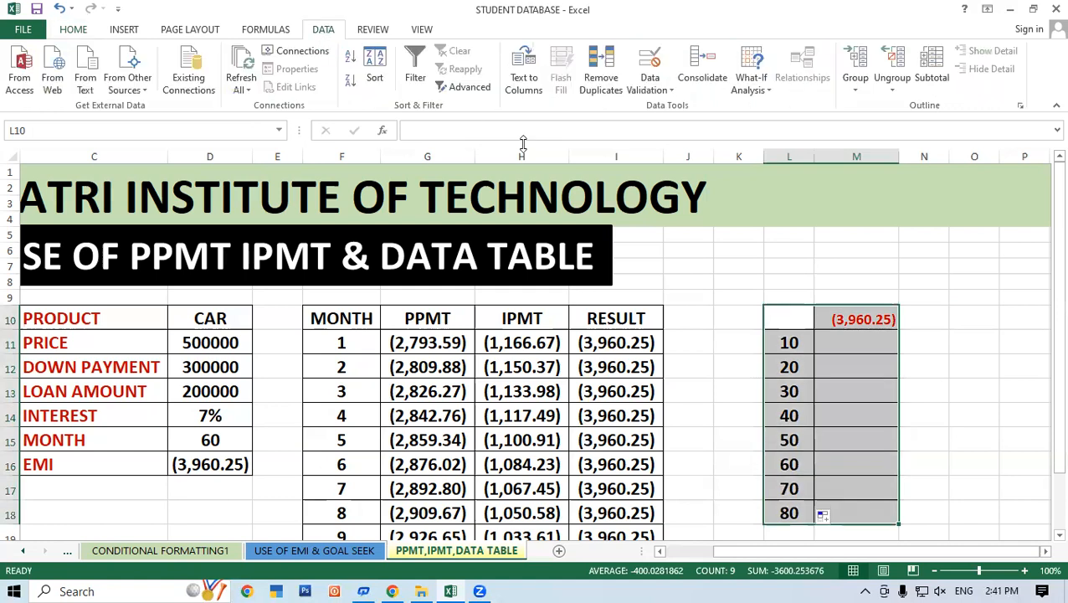
{"action": "left_click", "coordinate": [768, 80]}
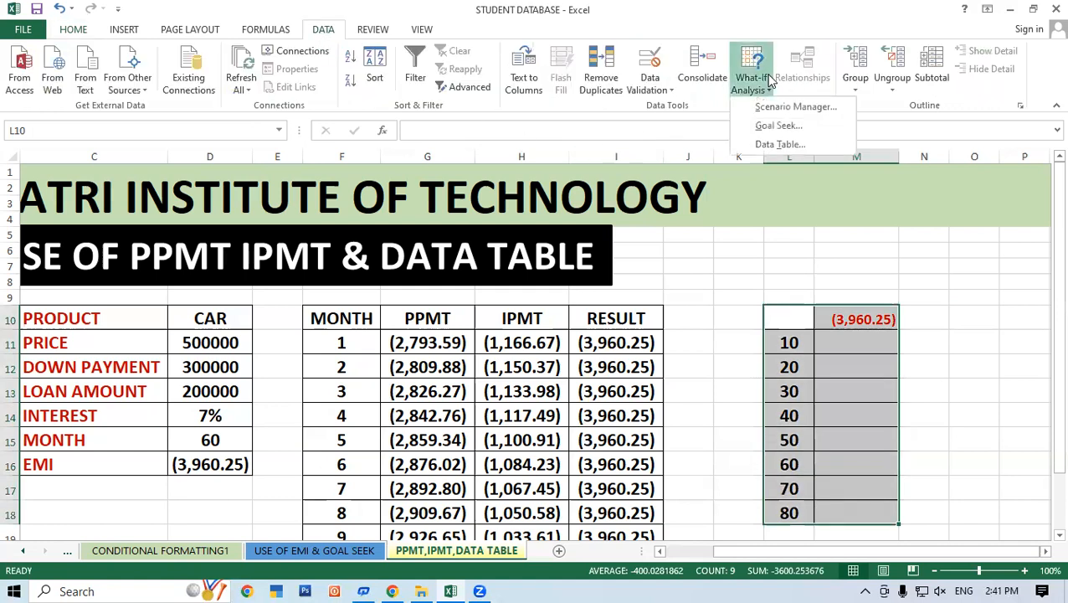
{"action": "left_click", "coordinate": [775, 144]}
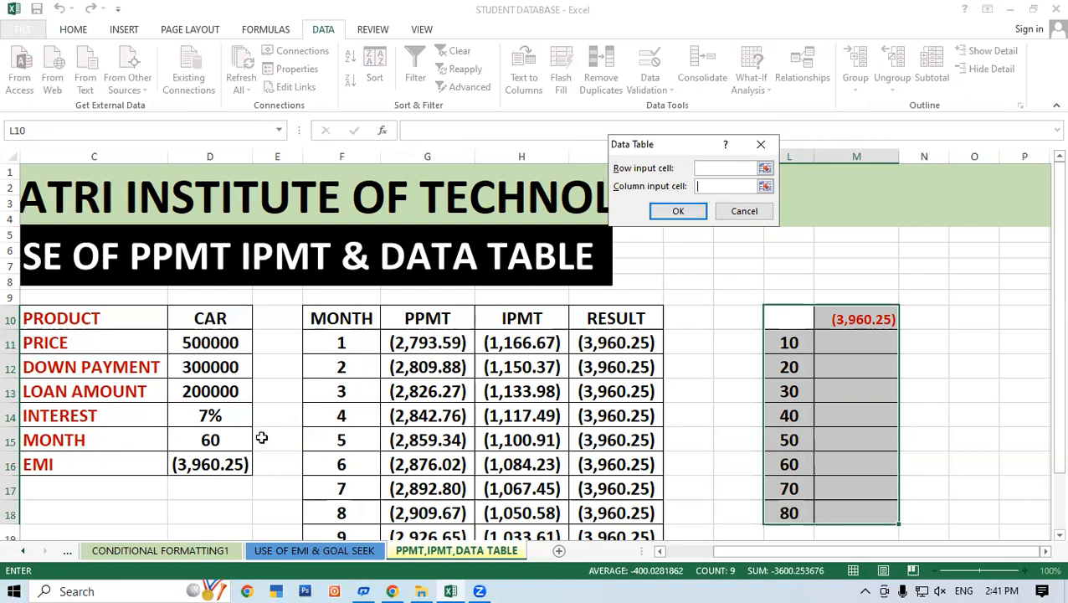
{"action": "left_click", "coordinate": [215, 439]}
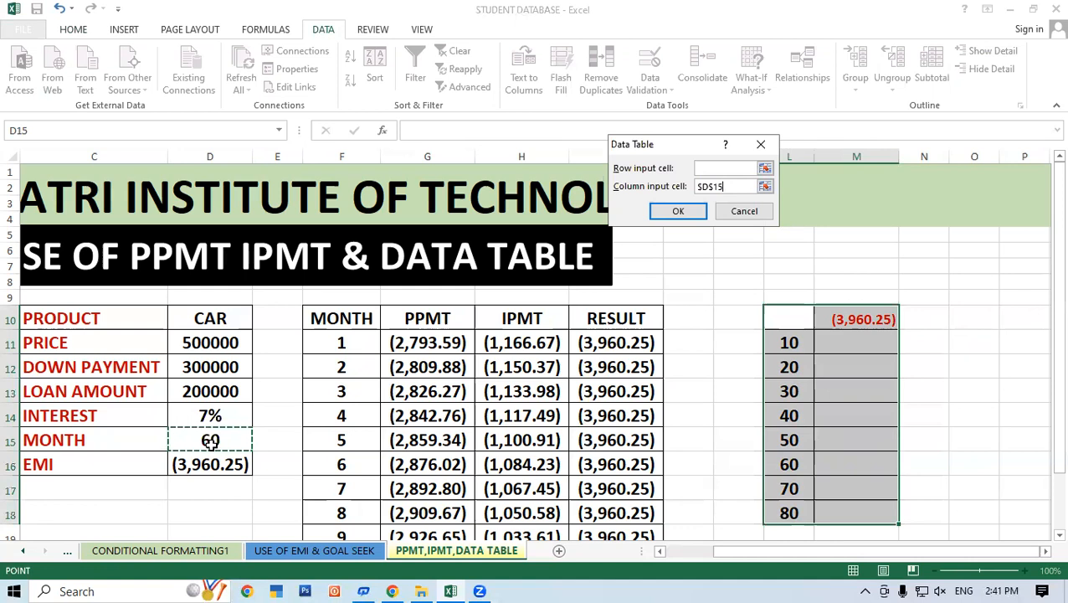
{"action": "left_click", "coordinate": [667, 212]}
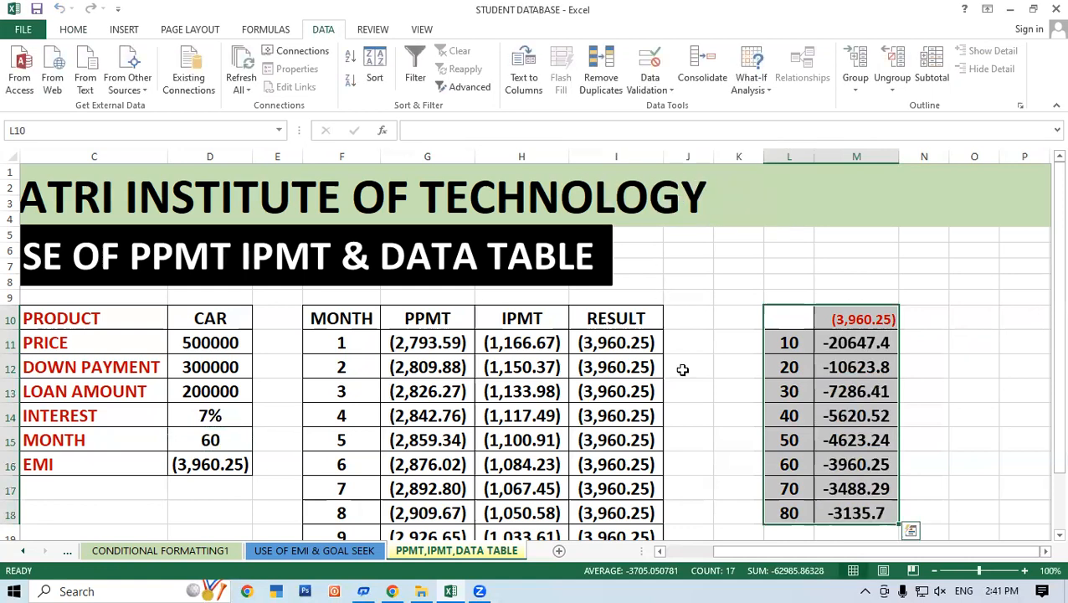
Step: Format L10:M18 as Number with two decimal places and negative values in black parentheses
{"action": "scroll", "coordinate": [704, 408], "scroll_direction": "down", "scroll_amount": 1}
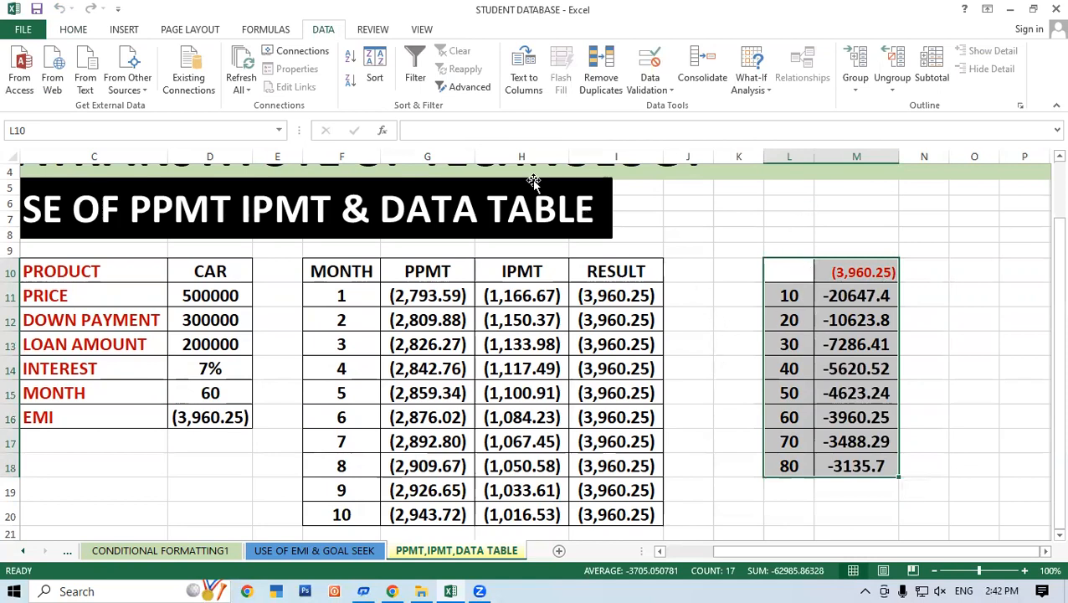
{"action": "left_click", "coordinate": [81, 31]}
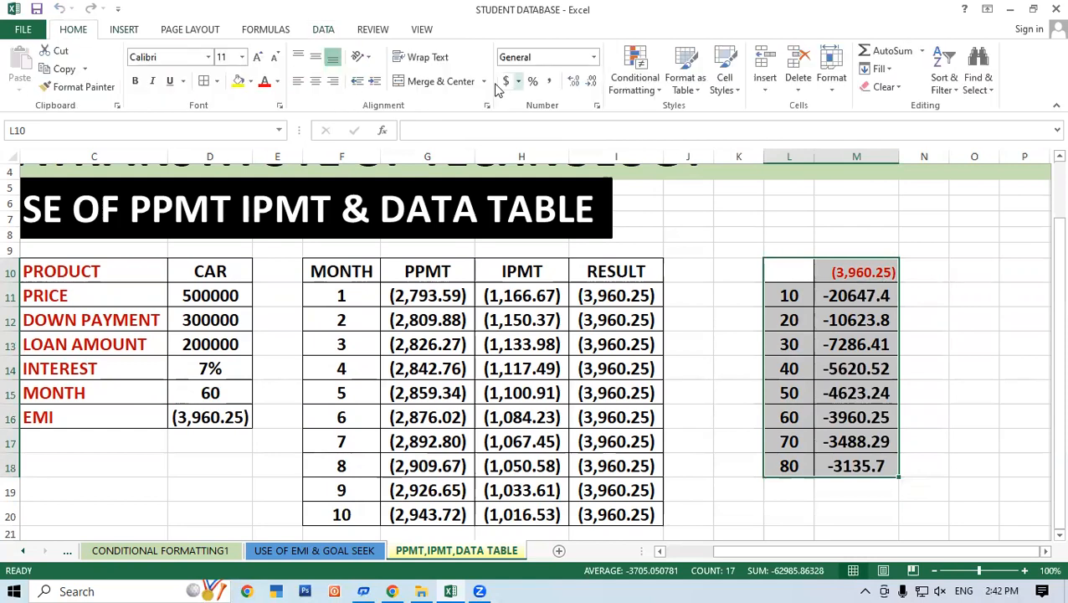
{"action": "left_click", "coordinate": [597, 106]}
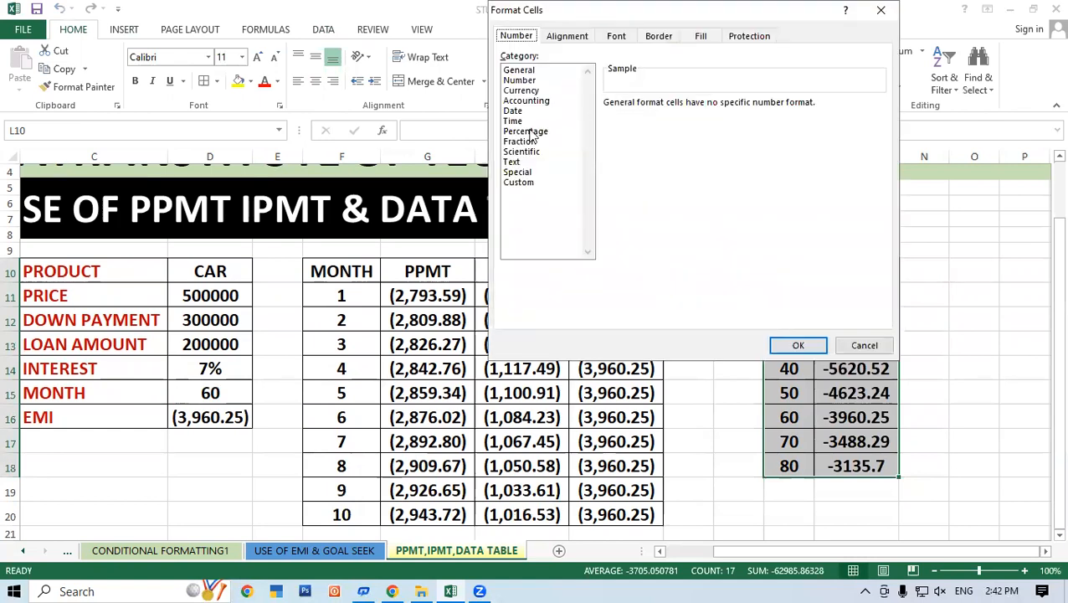
{"action": "left_click", "coordinate": [519, 80]}
{"action": "left_click", "coordinate": [621, 174]}
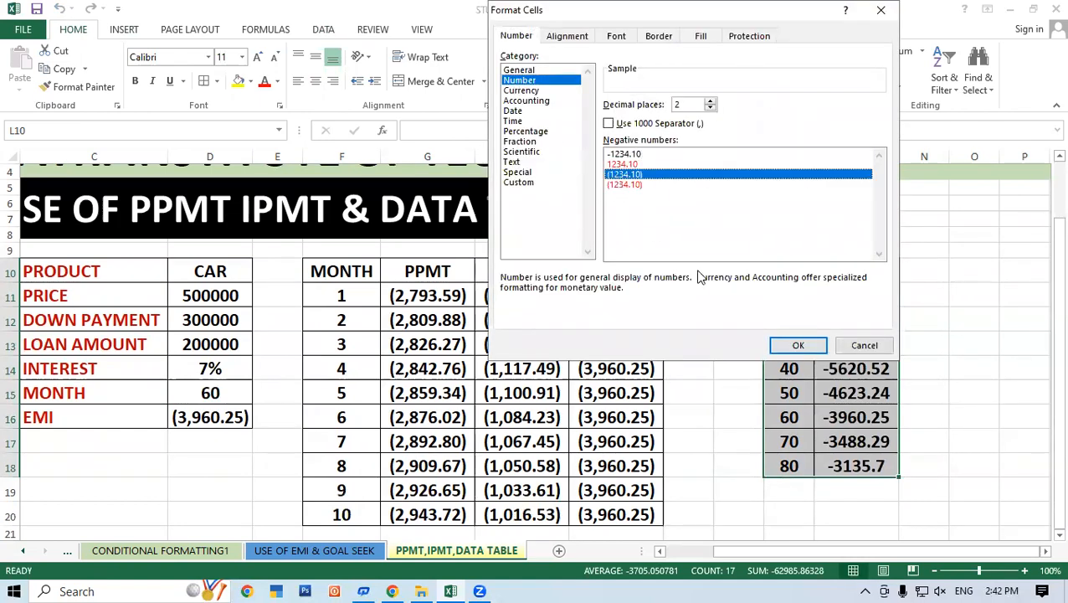
{"action": "left_click", "coordinate": [798, 345]}
{"action": "left_click", "coordinate": [1012, 311]}
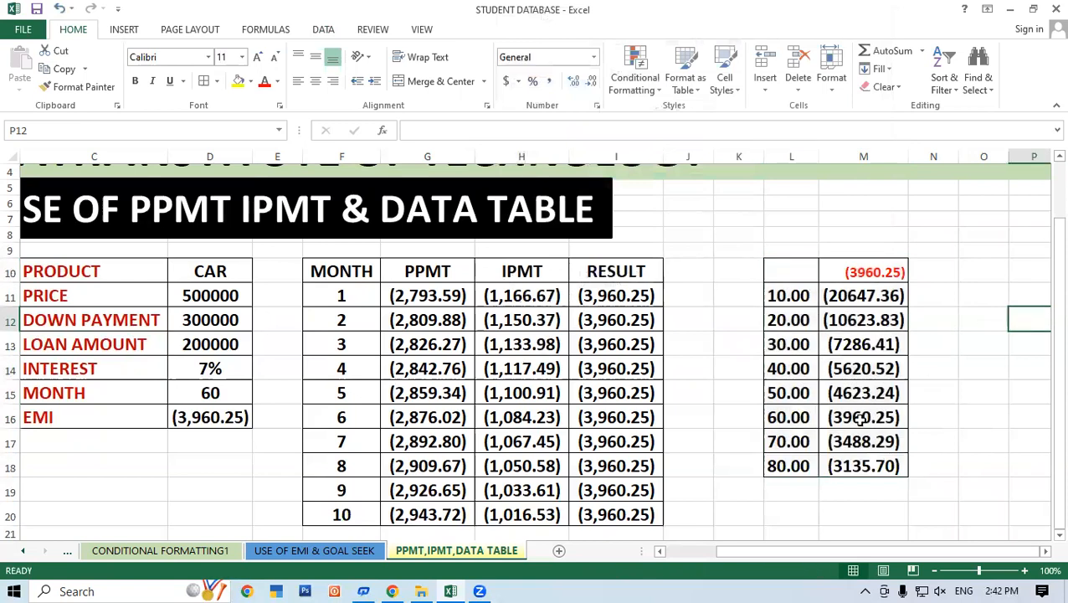
{"action": "left_click", "coordinate": [877, 412]}
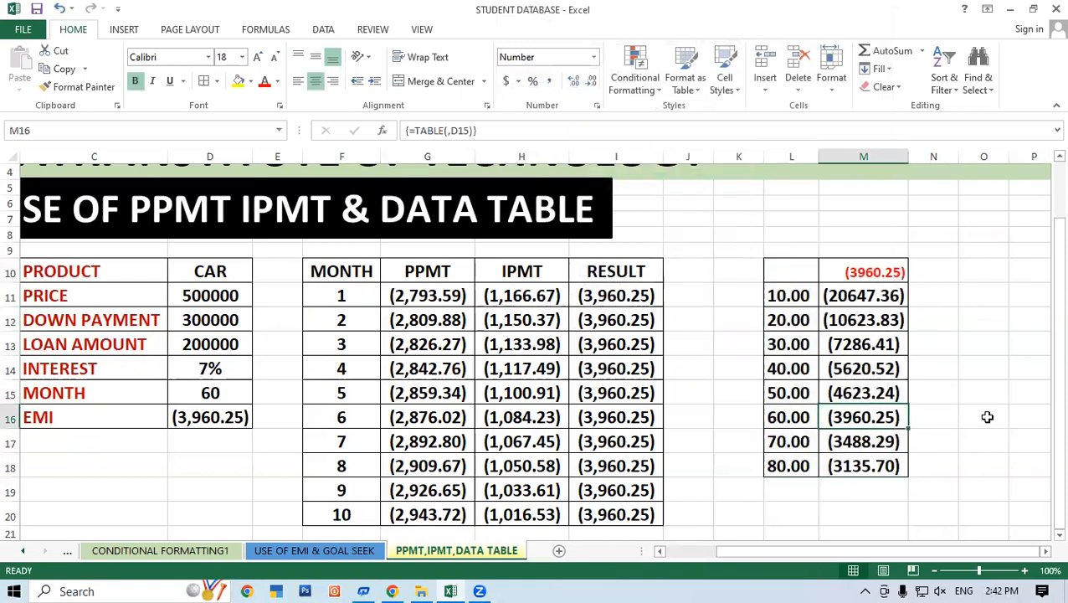
Step: Link P10 to the loan's EMI with the formula =D16
{"action": "left_click", "coordinate": [1045, 554]}
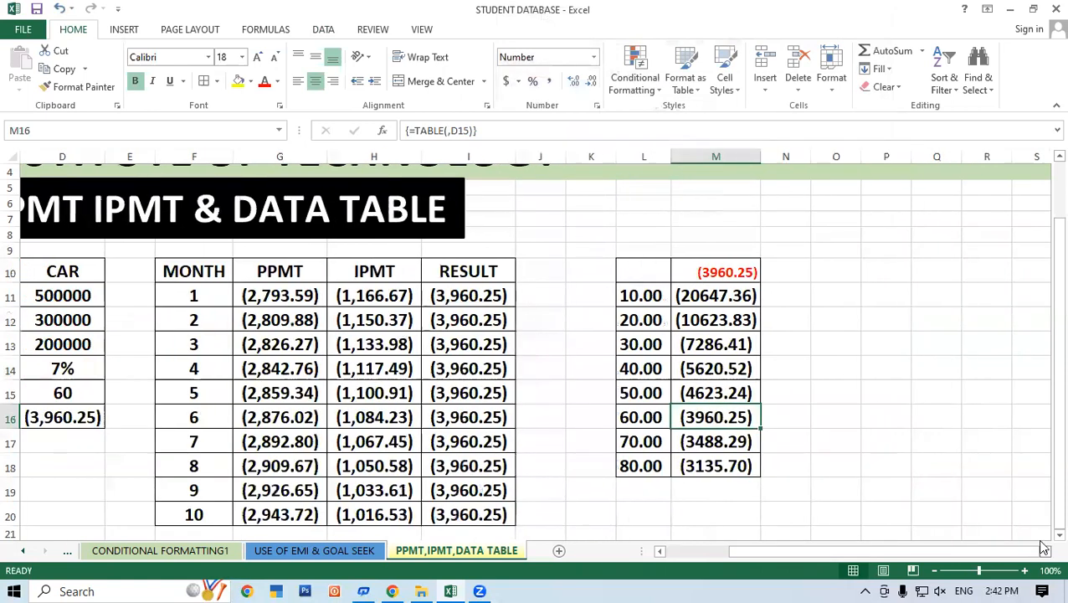
{"action": "left_click", "coordinate": [882, 272]}
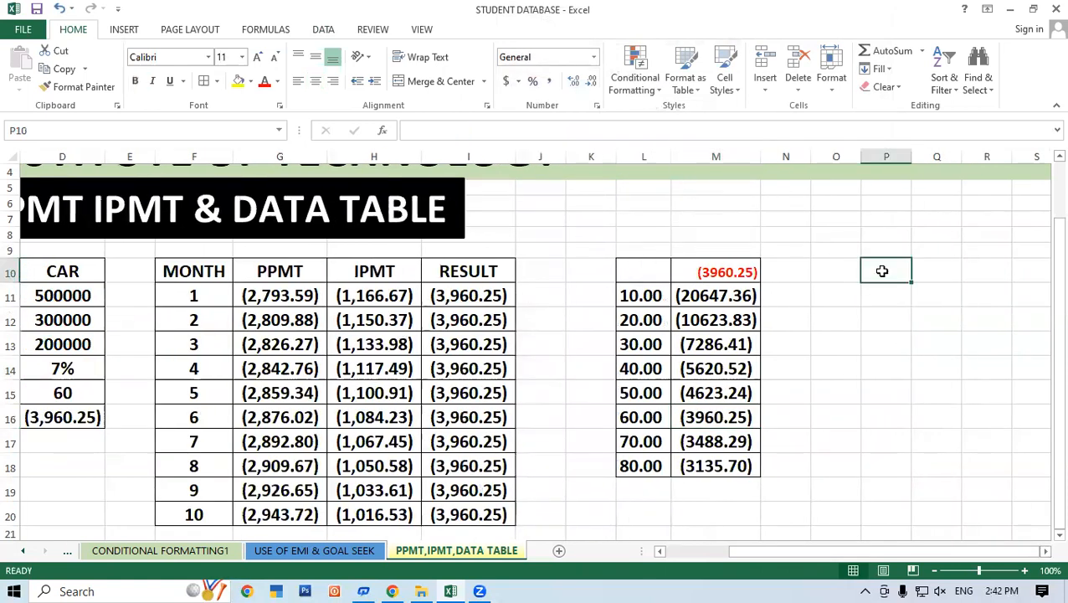
{"action": "type", "text": "="}
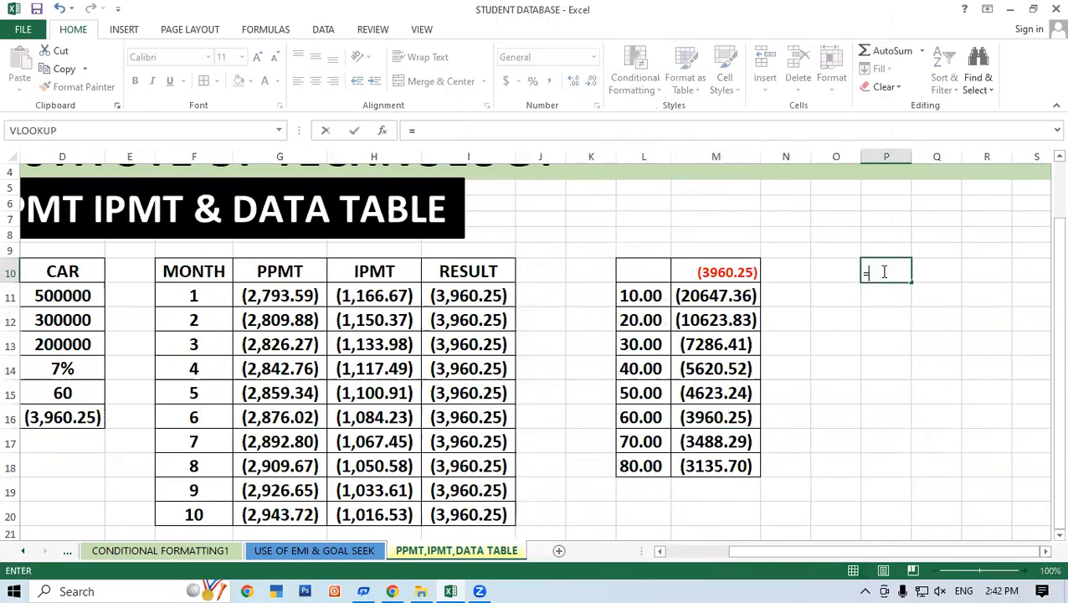
{"action": "left_click", "coordinate": [73, 413]}
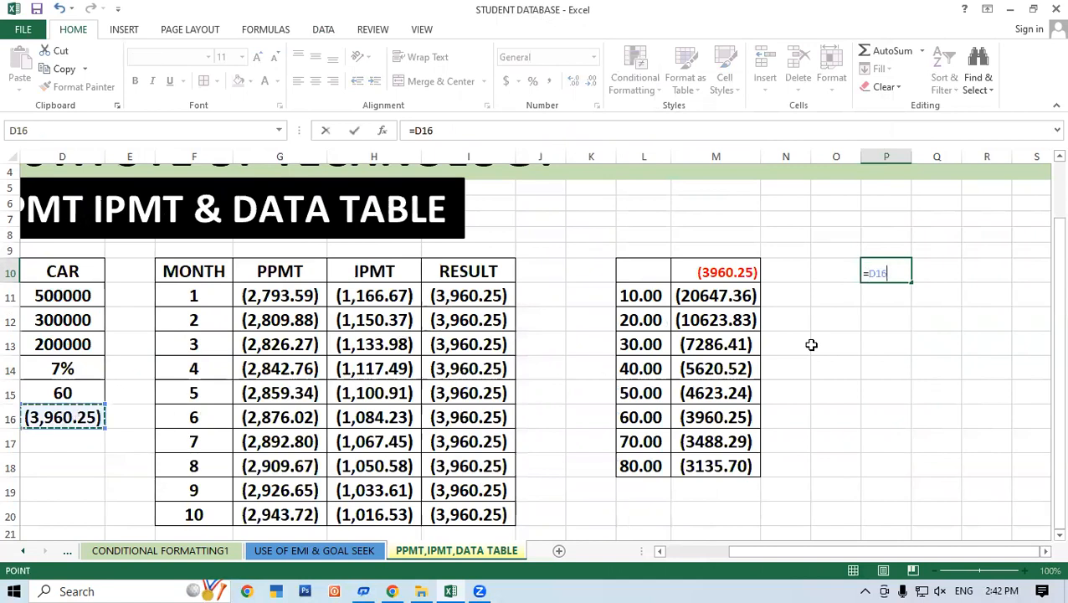
{"action": "key", "text": "Return"}
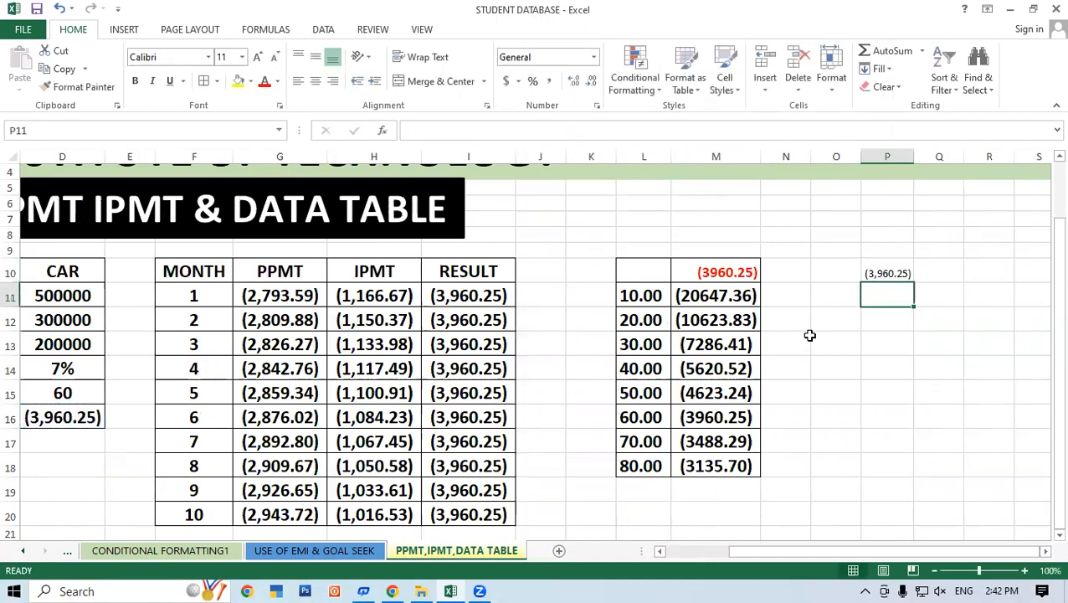
Step: Fill O11:O18 with the values 10 to 80 in increments of 10
{"action": "left_click", "coordinate": [833, 301]}
{"action": "type", "text": "10"}
{"action": "key", "text": "Return"}
{"action": "type", "text": "2"}
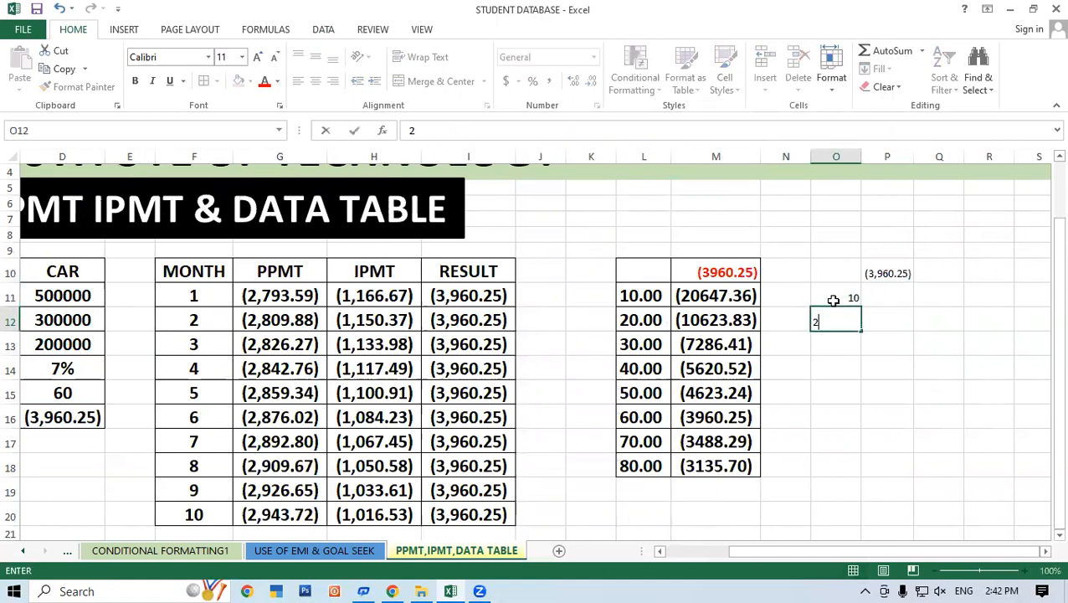
{"action": "type", "text": "0"}
{"action": "key", "text": "Return"}
{"action": "left_click_drag", "start_coordinate": [834, 301], "coordinate": [859, 457]}
{"action": "left_click_drag", "start_coordinate": [868, 486], "coordinate": [868, 486]}
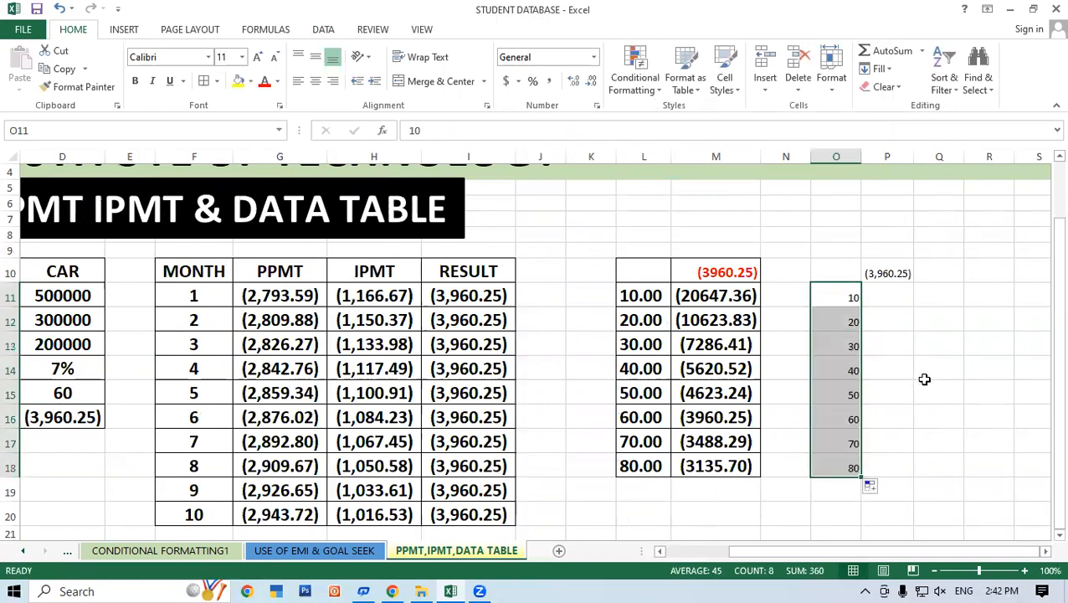
{"action": "left_click", "coordinate": [923, 378]}
Step: Format O10:P18 as Currency with font size 14 and borders around all cells
{"action": "left_click_drag", "start_coordinate": [823, 275], "coordinate": [894, 470]}
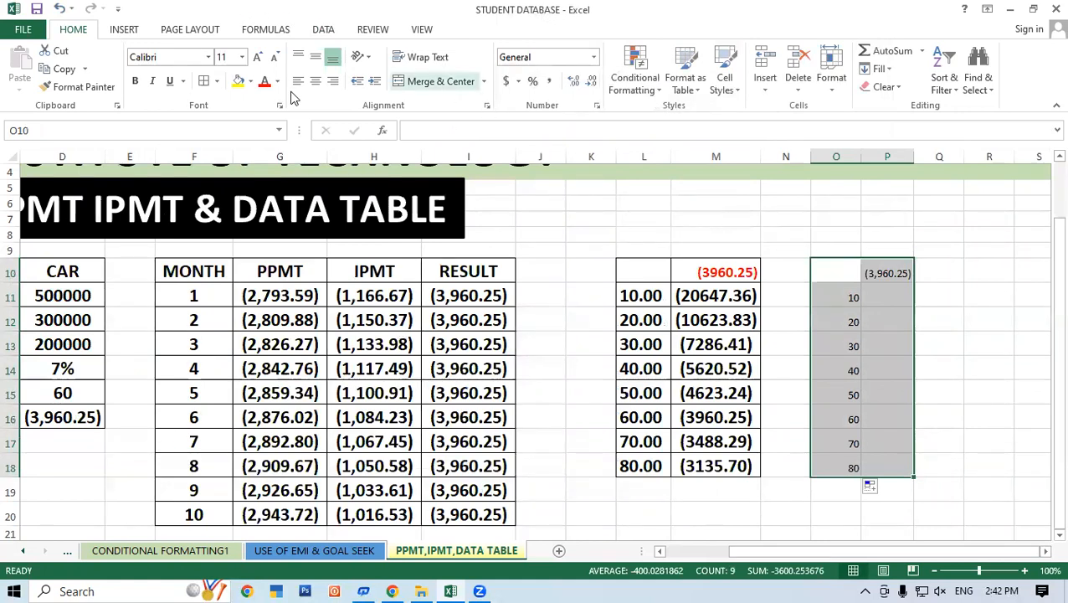
{"action": "left_click", "coordinate": [596, 60]}
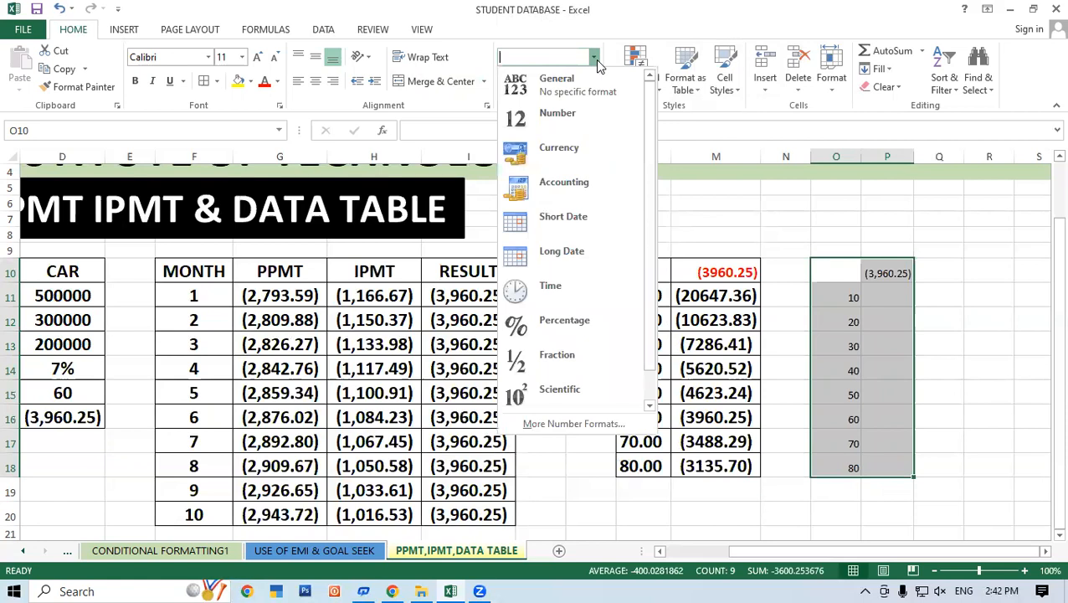
{"action": "left_click", "coordinate": [559, 151]}
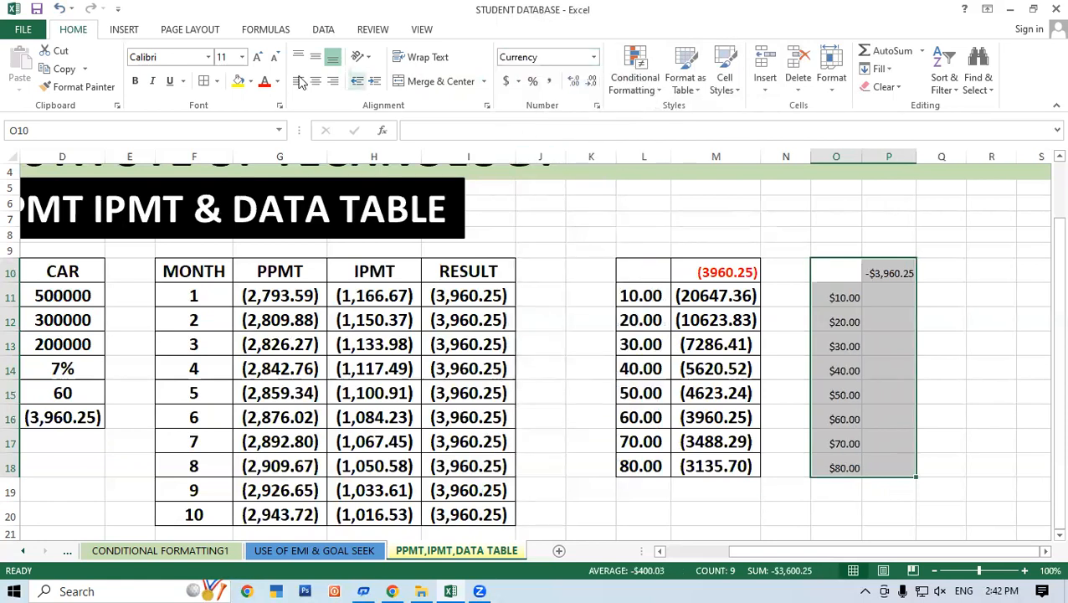
{"action": "left_click", "coordinate": [258, 57]}
{"action": "left_click", "coordinate": [258, 57]}
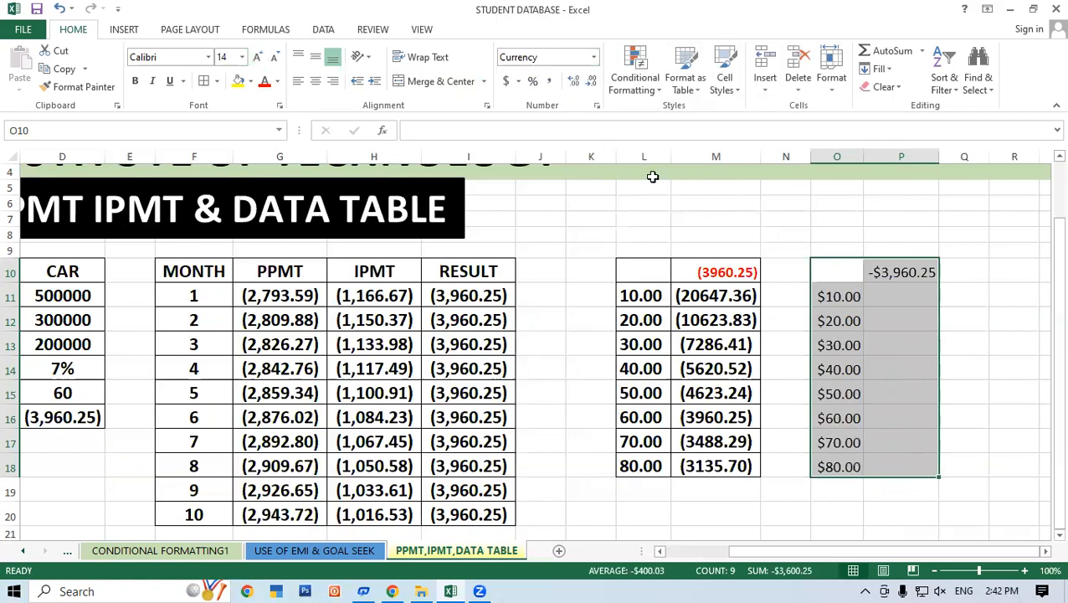
{"action": "left_click", "coordinate": [204, 81]}
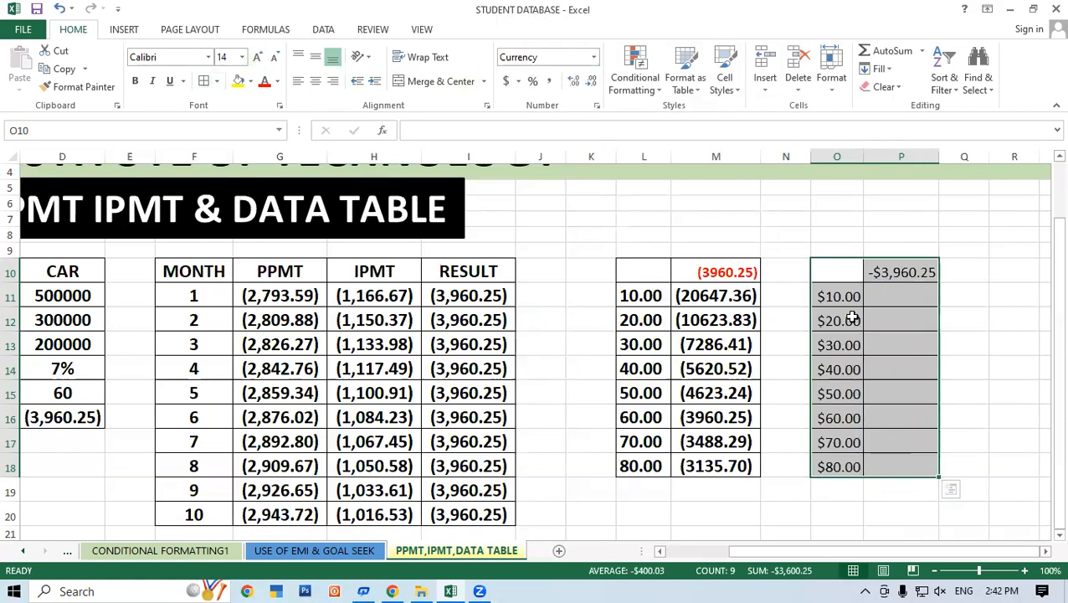
Step: Create a one-variable data table in O10:P18 with D15 as the column input cell, and autofit column P
{"action": "left_click", "coordinate": [323, 30]}
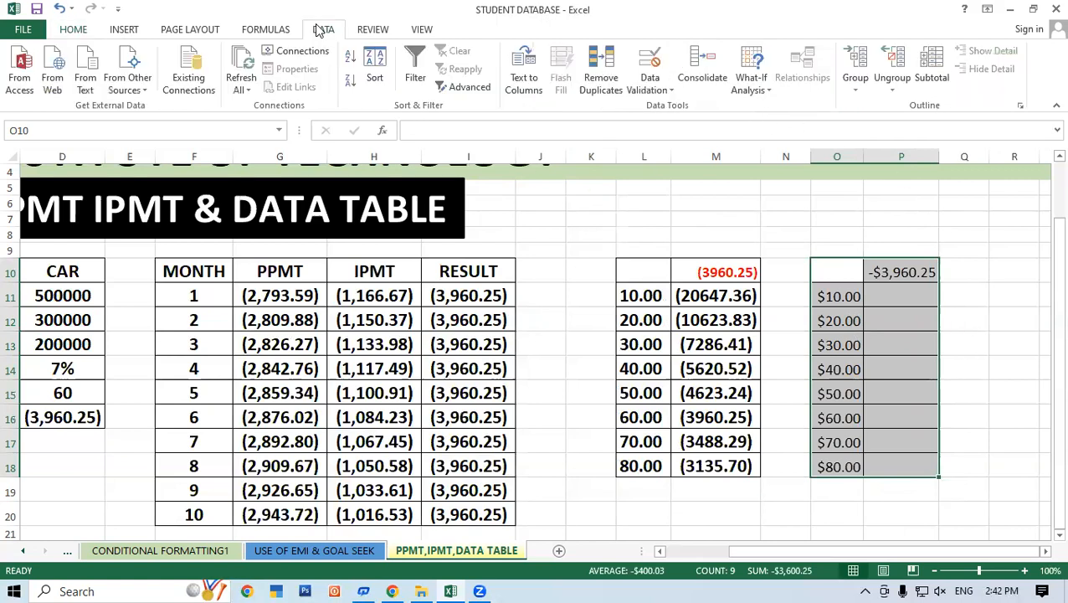
{"action": "left_click", "coordinate": [767, 80]}
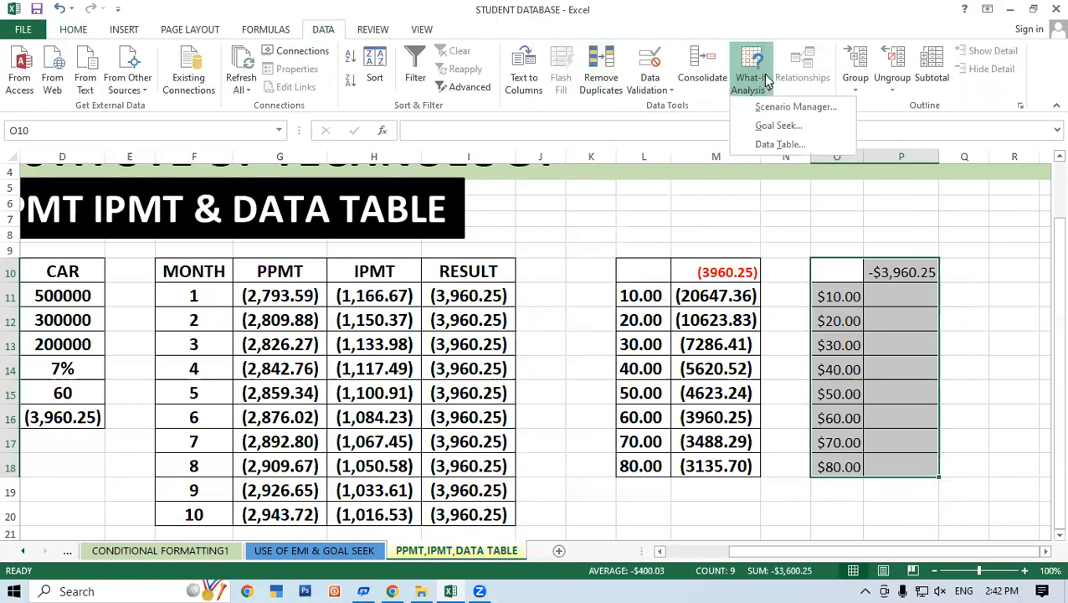
{"action": "left_click", "coordinate": [780, 144]}
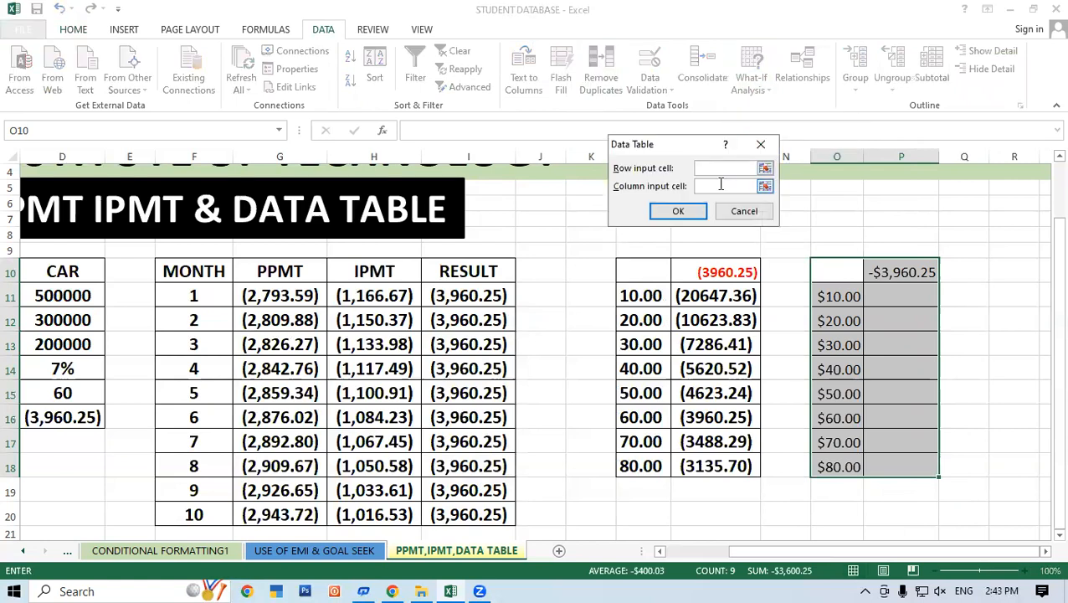
{"action": "left_click", "coordinate": [712, 187]}
{"action": "left_click", "coordinate": [63, 393]}
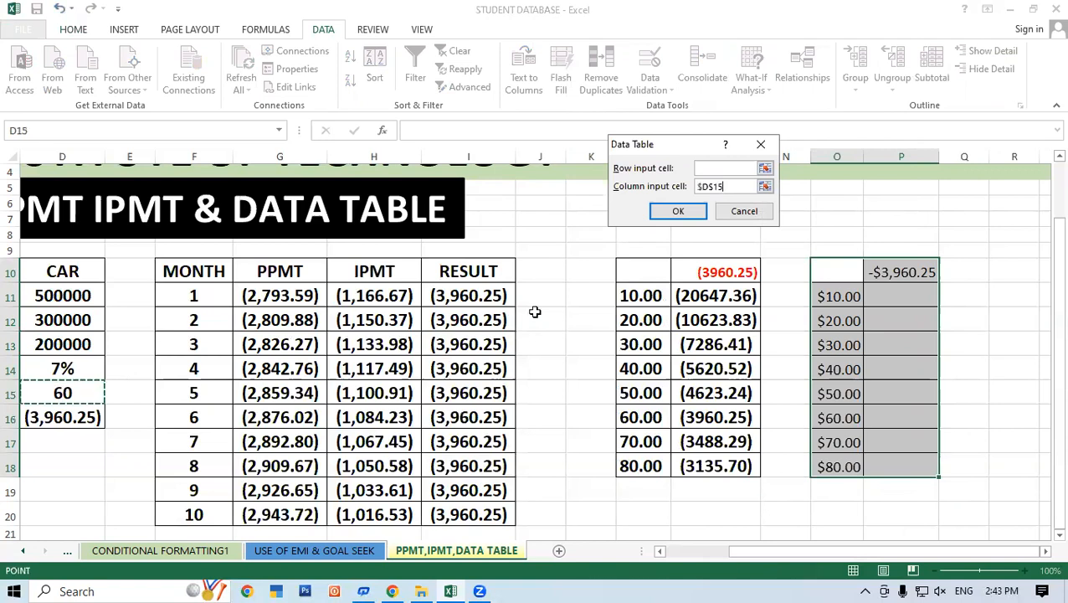
{"action": "left_click", "coordinate": [678, 212]}
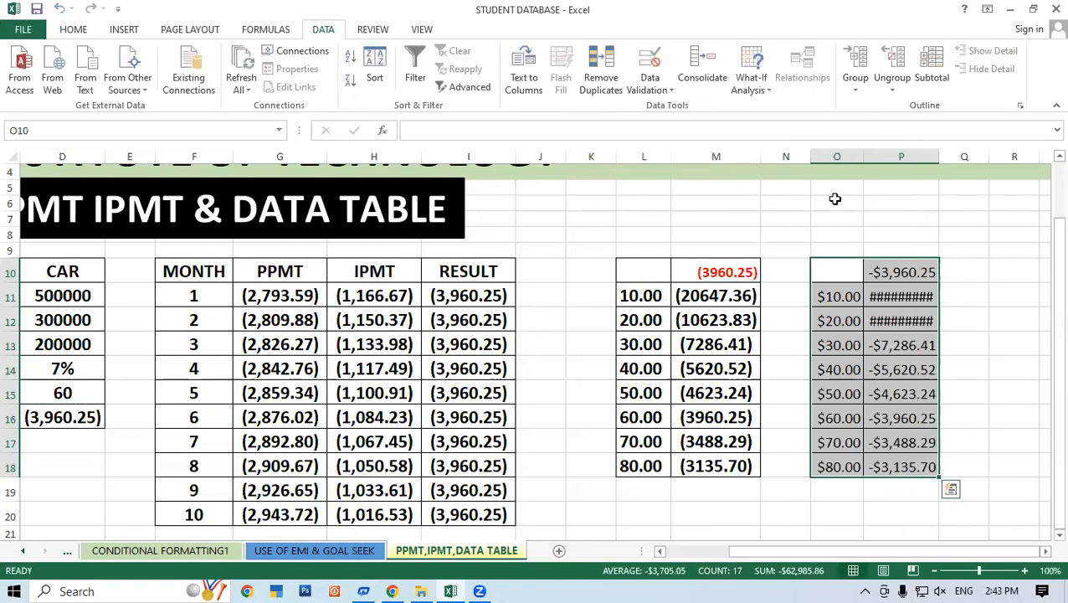
{"action": "double_click", "coordinate": [939, 155]}
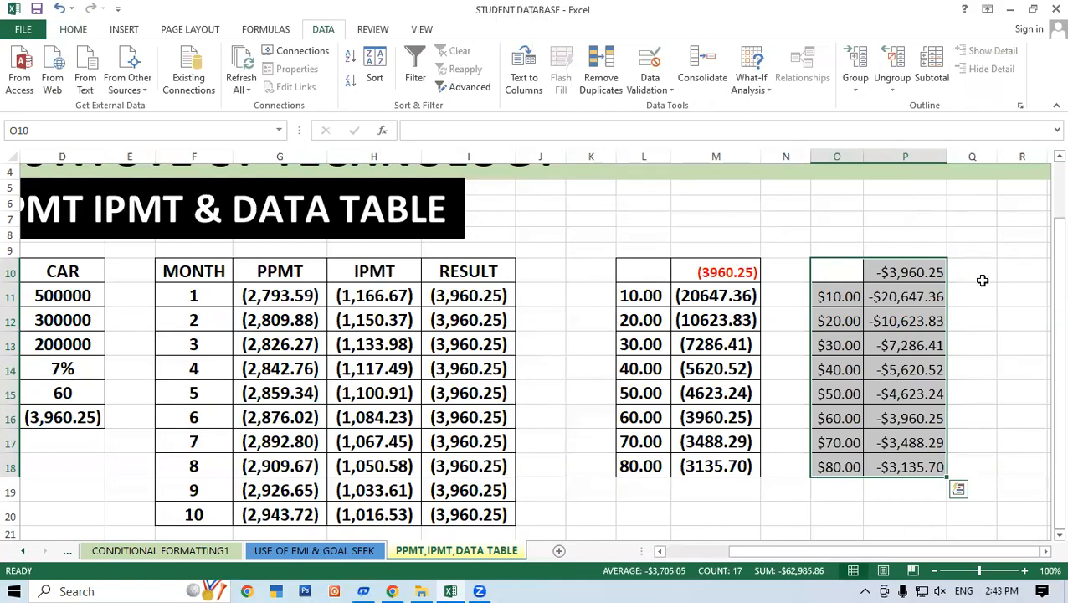
{"action": "left_click", "coordinate": [983, 281]}
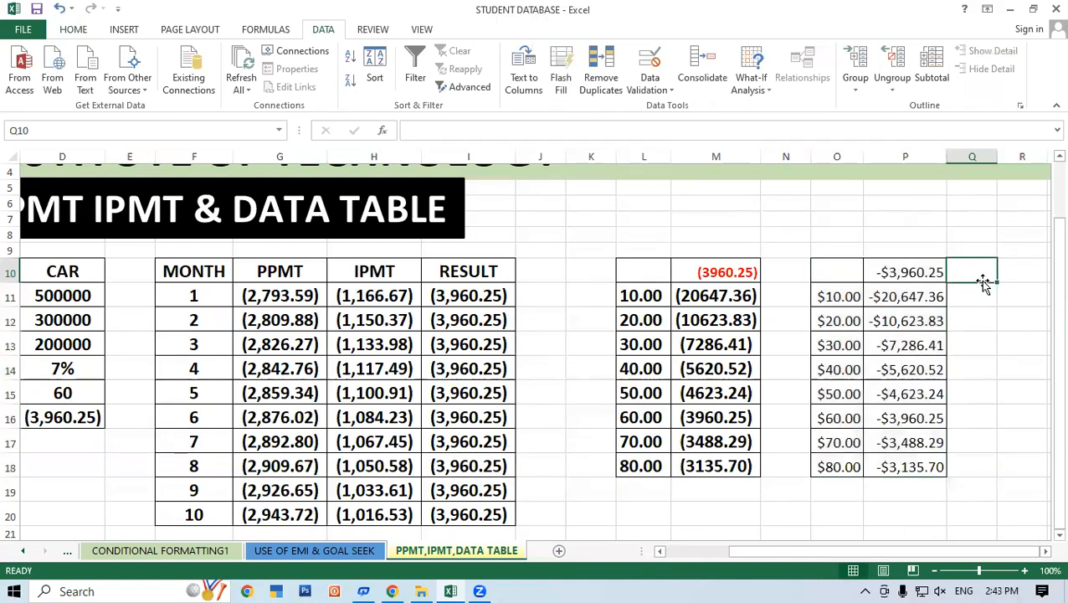
Step: Compare the installment results for each loan period in L10:M18 with those in the currency table O10:P18
{"action": "left_click_drag", "start_coordinate": [921, 272], "coordinate": [904, 394]}
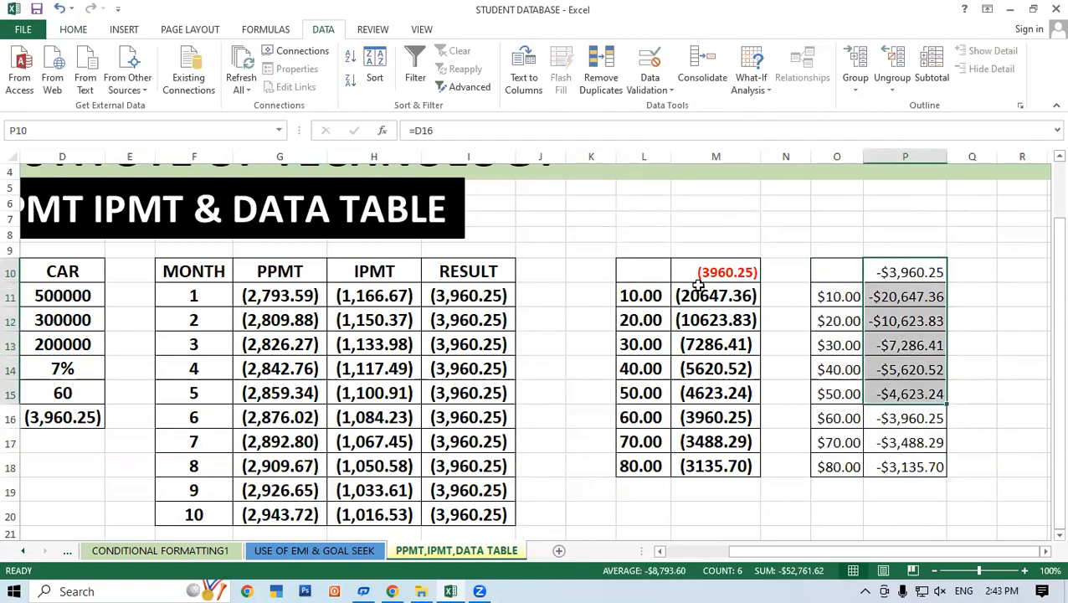
{"action": "left_click_drag", "start_coordinate": [696, 277], "coordinate": [702, 368]}
{"action": "left_click_drag", "start_coordinate": [871, 253], "coordinate": [896, 392]}
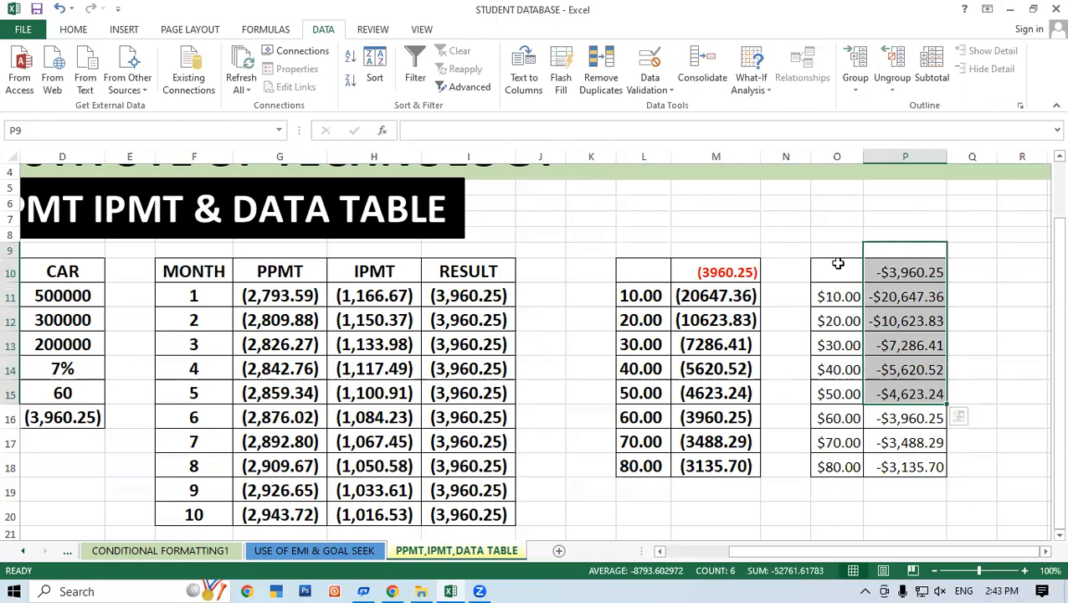
{"action": "left_click", "coordinate": [795, 240]}
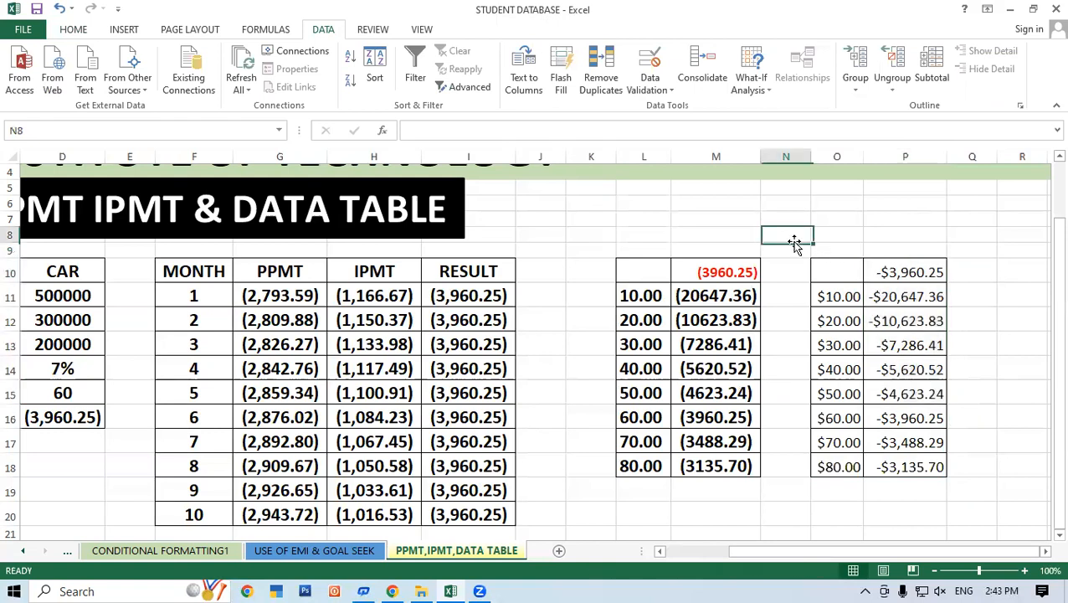
{"action": "left_click", "coordinate": [637, 302]}
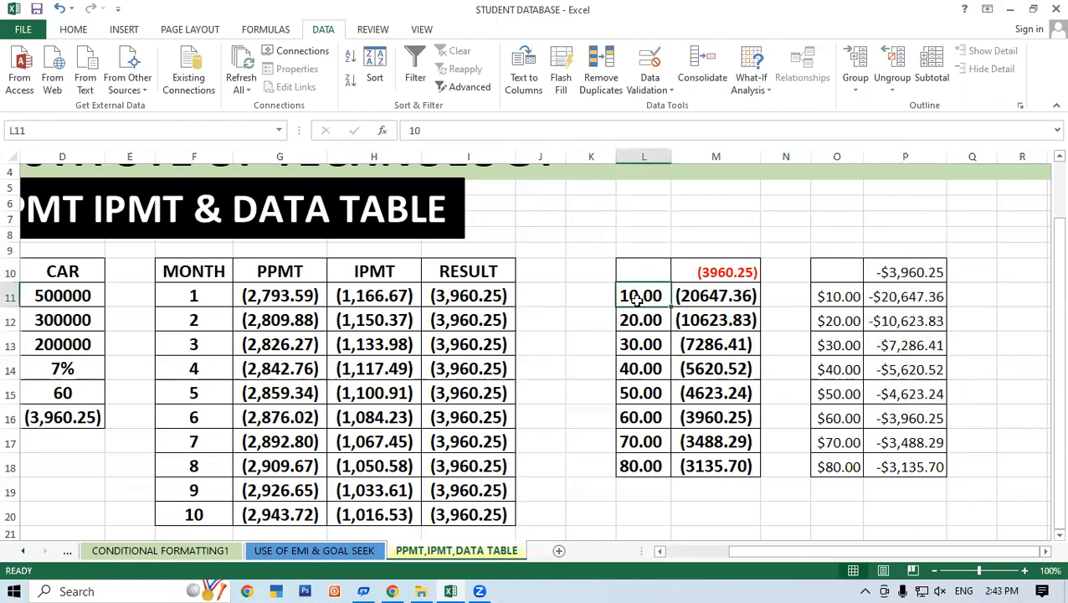
{"action": "left_click", "coordinate": [822, 237]}
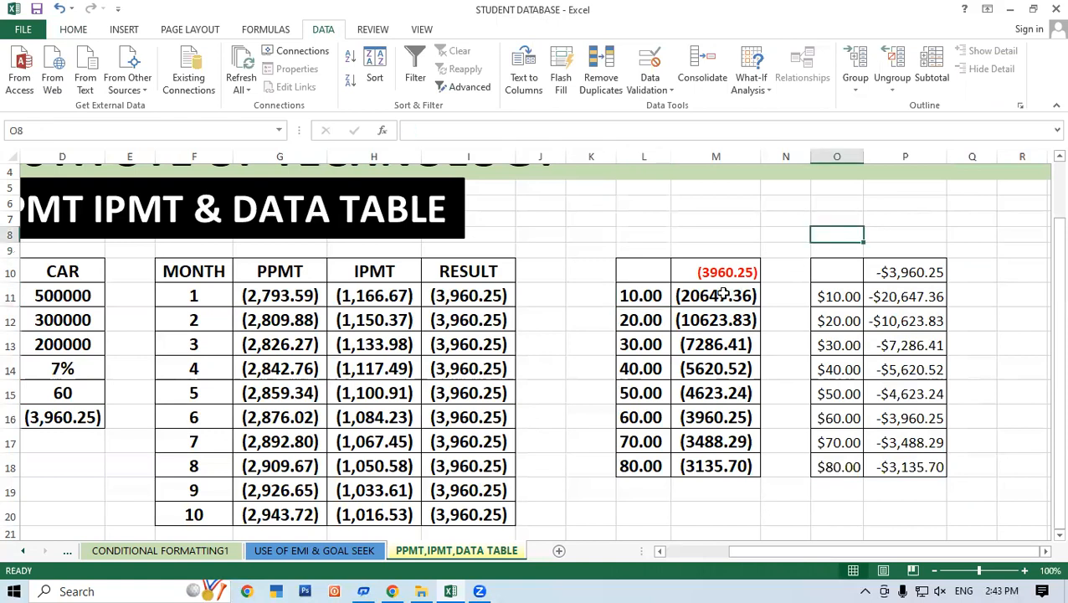
{"action": "left_click", "coordinate": [701, 299]}
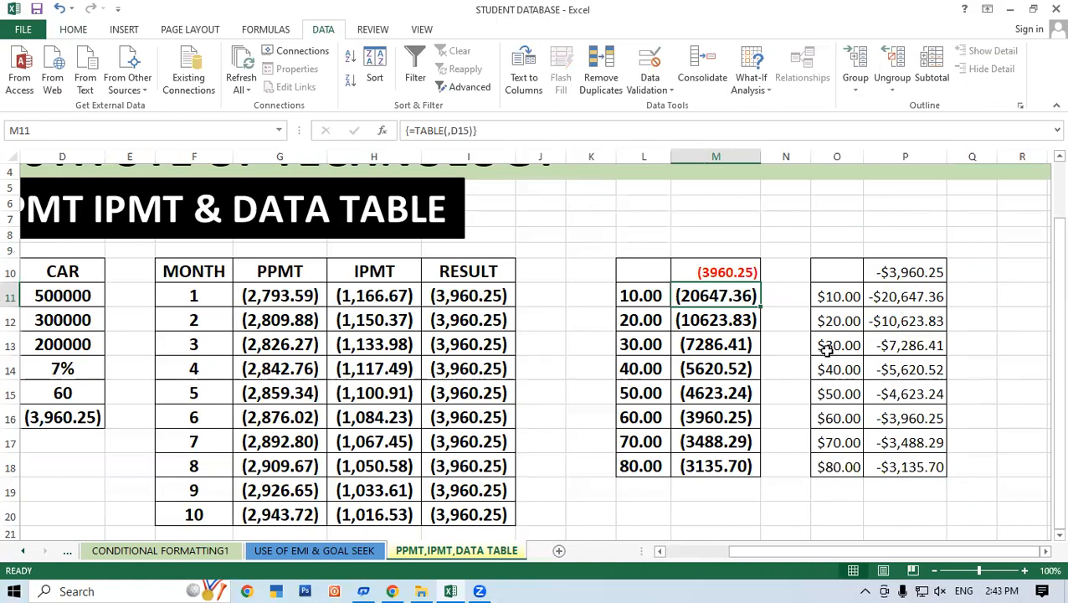
{"action": "left_click", "coordinate": [643, 296]}
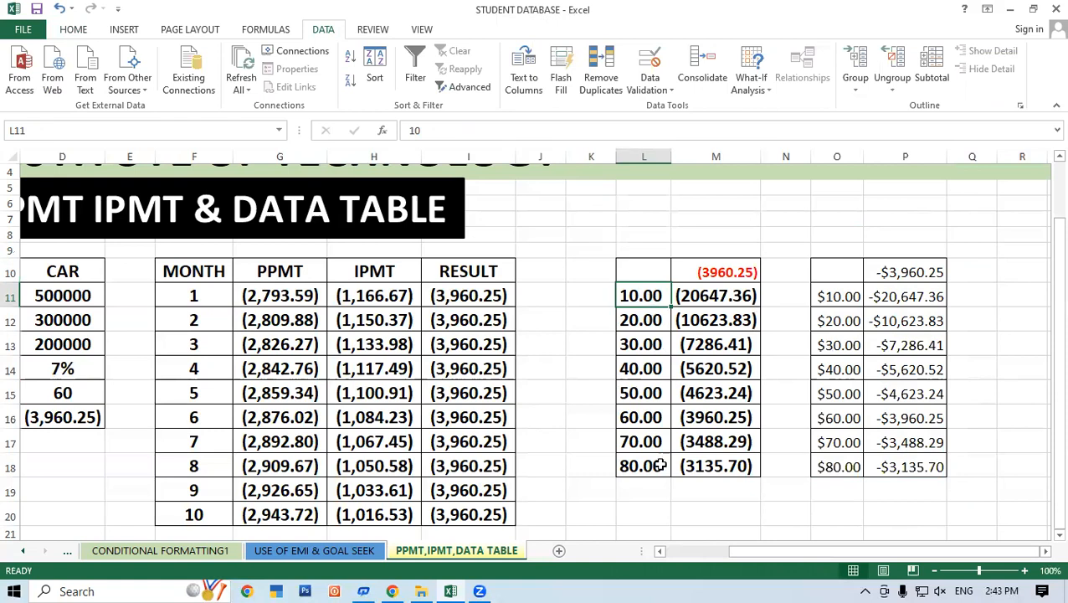
{"action": "left_click", "coordinate": [654, 421]}
{"action": "left_click", "coordinate": [695, 418]}
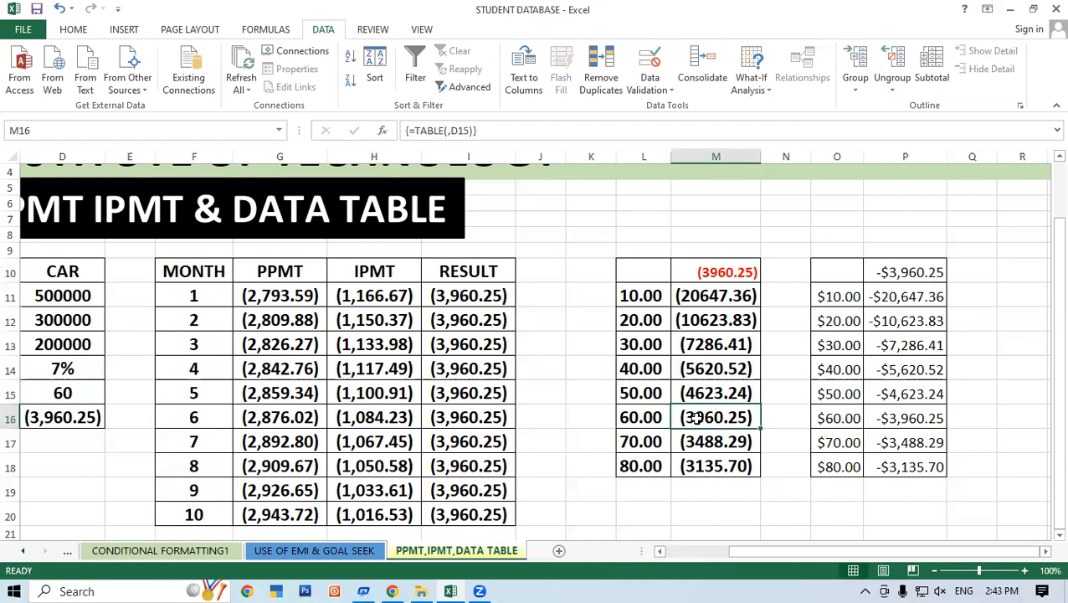
{"action": "left_click", "coordinate": [642, 300]}
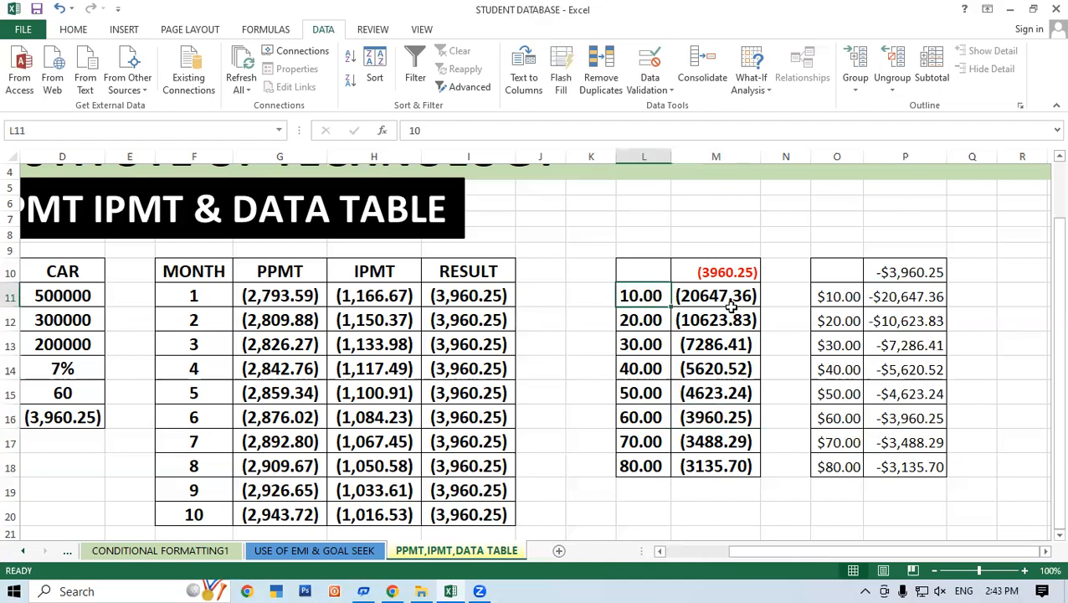
Step: Try to change the data table formula in M11 to =N8=TABLE(,D15)
{"action": "left_click", "coordinate": [734, 297]}
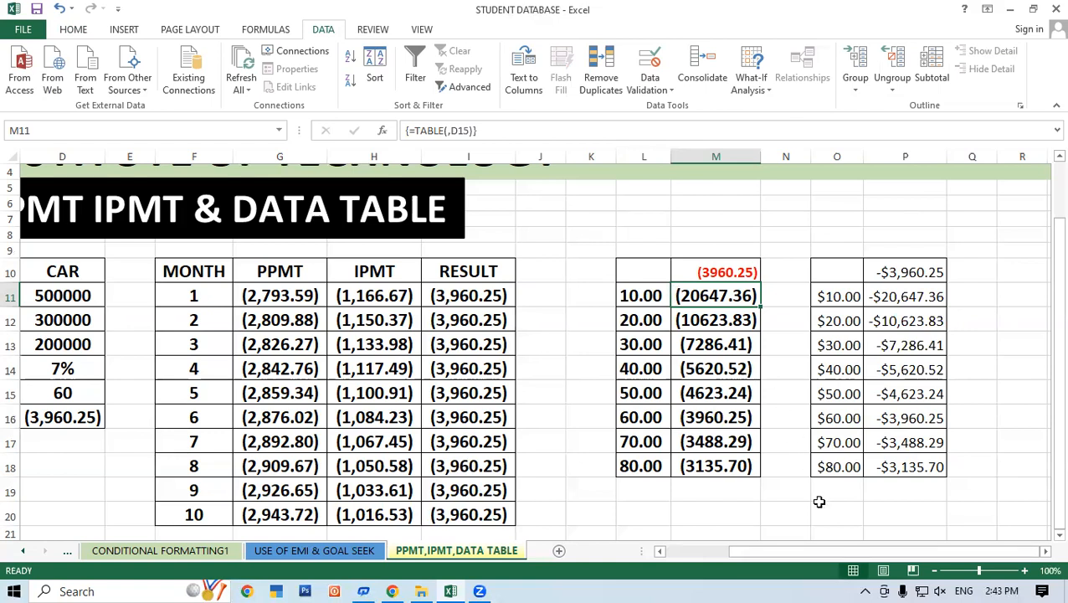
{"action": "key", "text": "F2"}
{"action": "key", "text": "Home"}
{"action": "type", "text": "="}
{"action": "left_click", "coordinate": [777, 239]}
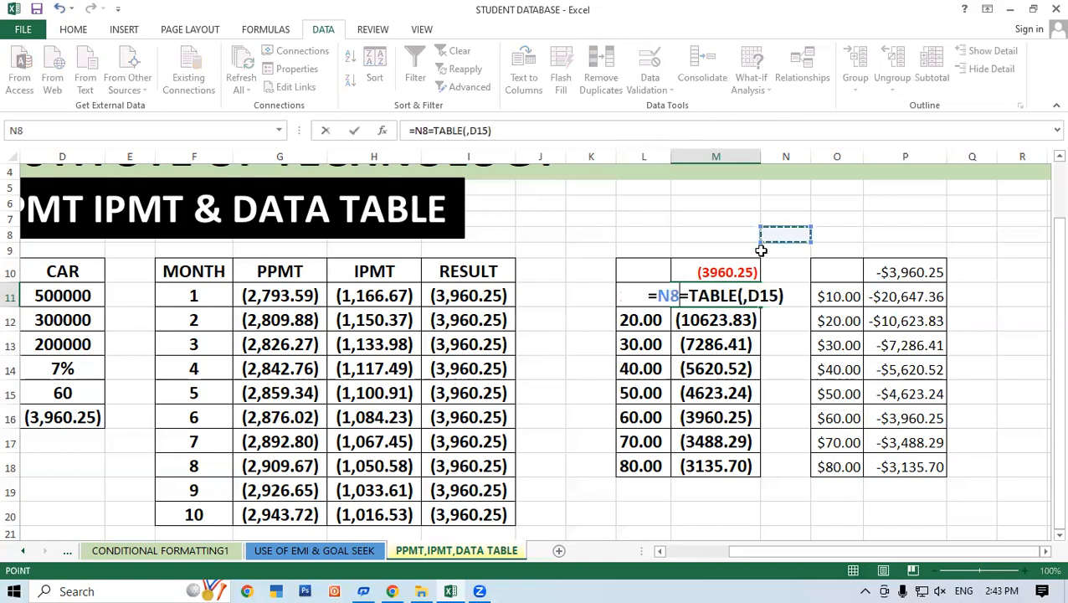
{"action": "left_click", "coordinate": [784, 295]}
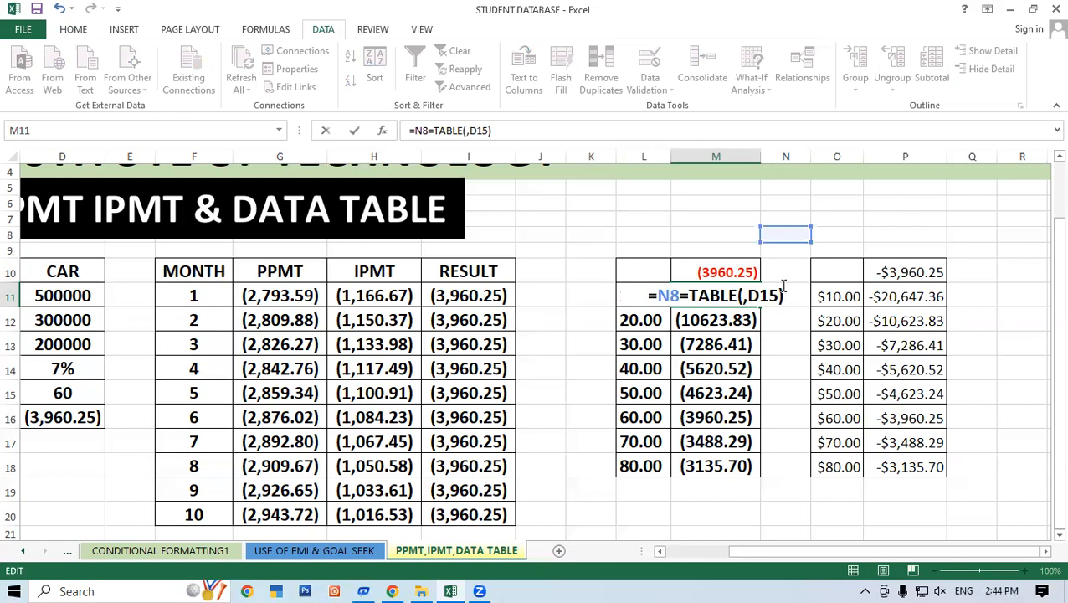
{"action": "key", "text": "Return"}
{"action": "key", "text": "Return"}
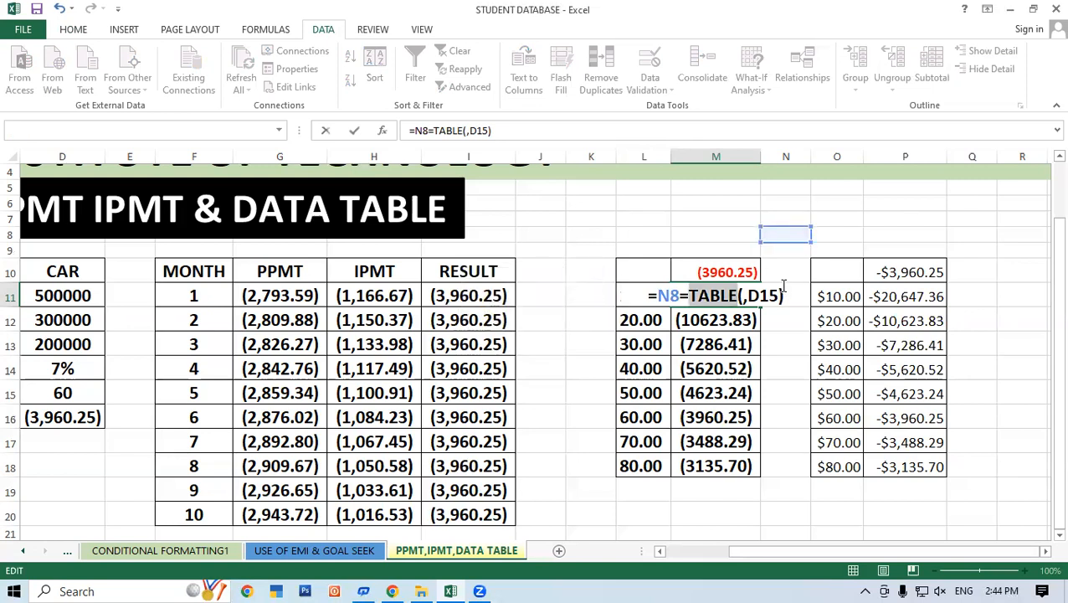
Step: Try to erase the altered formula in M11 and commit the cell's entry
{"action": "left_click", "coordinate": [784, 294]}
{"action": "key", "text": "BackSpace"}
{"action": "key", "text": "BackSpace"}
{"action": "key", "text": "BackSpace"}
{"action": "key", "text": "BackSpace"}
{"action": "key", "text": "BackSpace"}
{"action": "key", "text": "BackSpace"}
{"action": "key", "text": "BackSpace"}
{"action": "key", "text": "BackSpace"}
{"action": "key", "text": "BackSpace"}
{"action": "key", "text": "BackSpace"}
{"action": "key", "text": "BackSpace"}
{"action": "key", "text": "BackSpace"}
{"action": "key", "text": "BackSpace"}
{"action": "key", "text": "BackSpace"}
{"action": "key", "text": "BackSpace"}
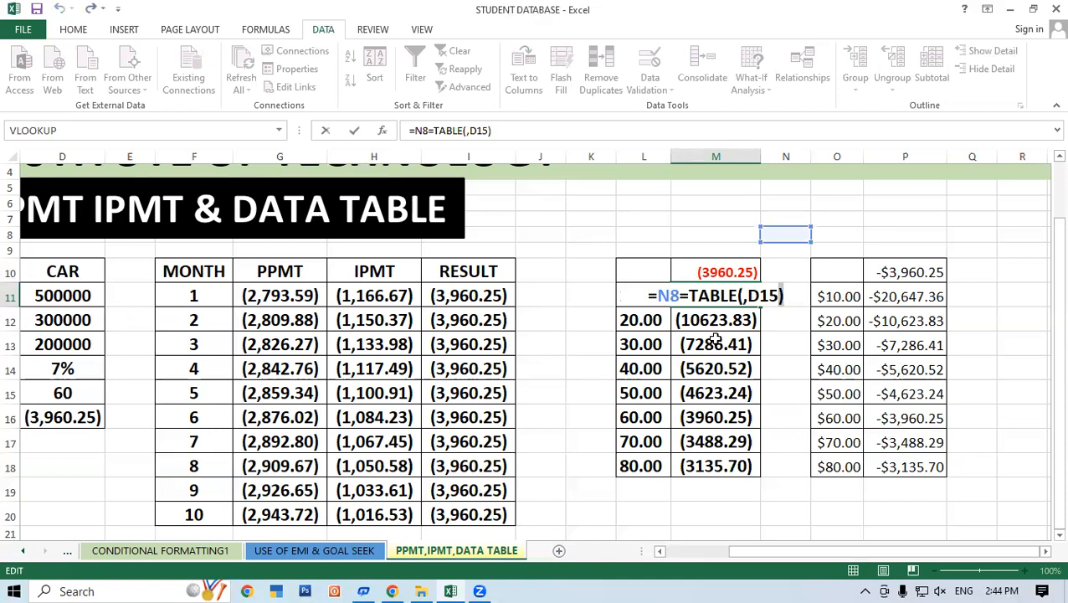
{"action": "key", "text": "Return"}
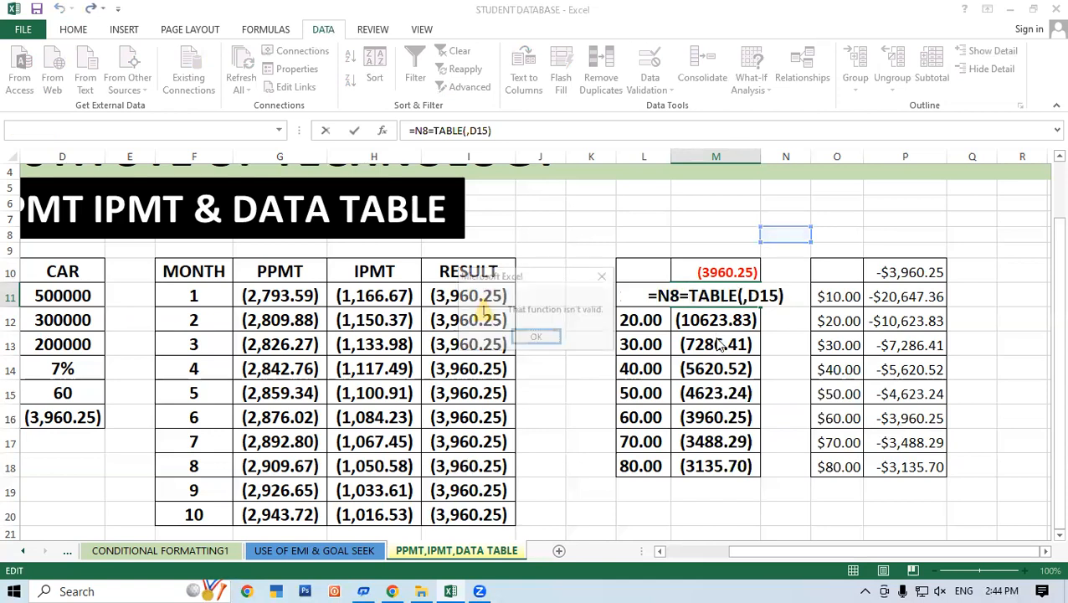
{"action": "key", "text": "Return"}
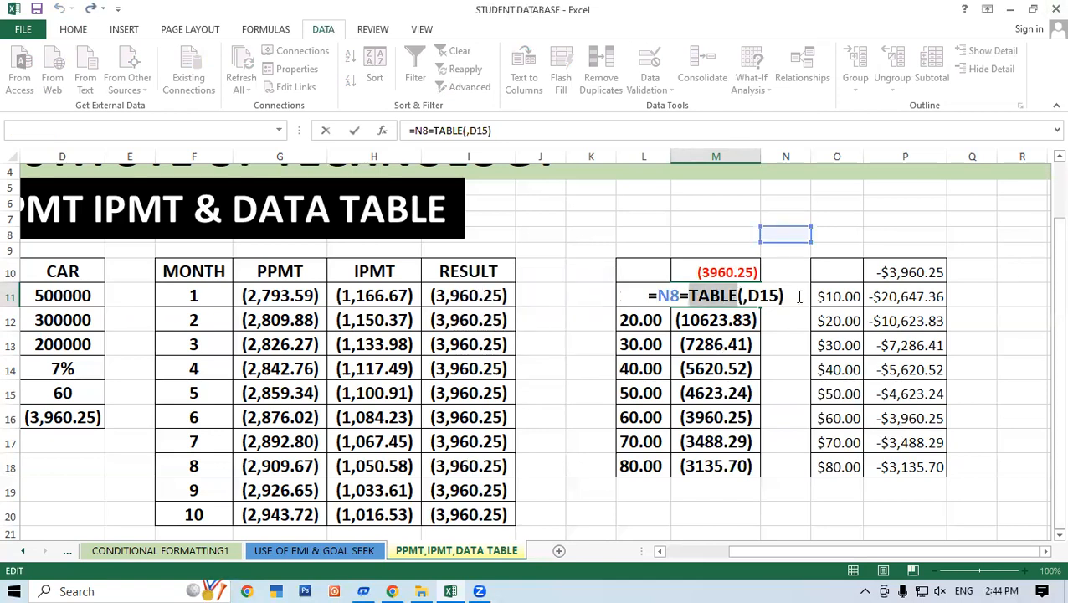
Step: Delete the whole text =N8=TABLE(,D15) from the open entry in M11
{"action": "left_click", "coordinate": [799, 298]}
{"action": "key", "text": "BackSpace"}
{"action": "key", "text": "BackSpace"}
{"action": "key", "text": "BackSpace"}
{"action": "key", "text": "BackSpace"}
{"action": "key", "text": "BackSpace"}
{"action": "key", "text": "BackSpace"}
{"action": "key", "text": "BackSpace"}
{"action": "key", "text": "BackSpace"}
{"action": "key", "text": "BackSpace"}
{"action": "key", "text": "BackSpace"}
{"action": "key", "text": "BackSpace"}
{"action": "key", "text": "BackSpace"}
{"action": "key", "text": "BackSpace"}
{"action": "key", "text": "BackSpace"}
{"action": "key", "text": "BackSpace"}
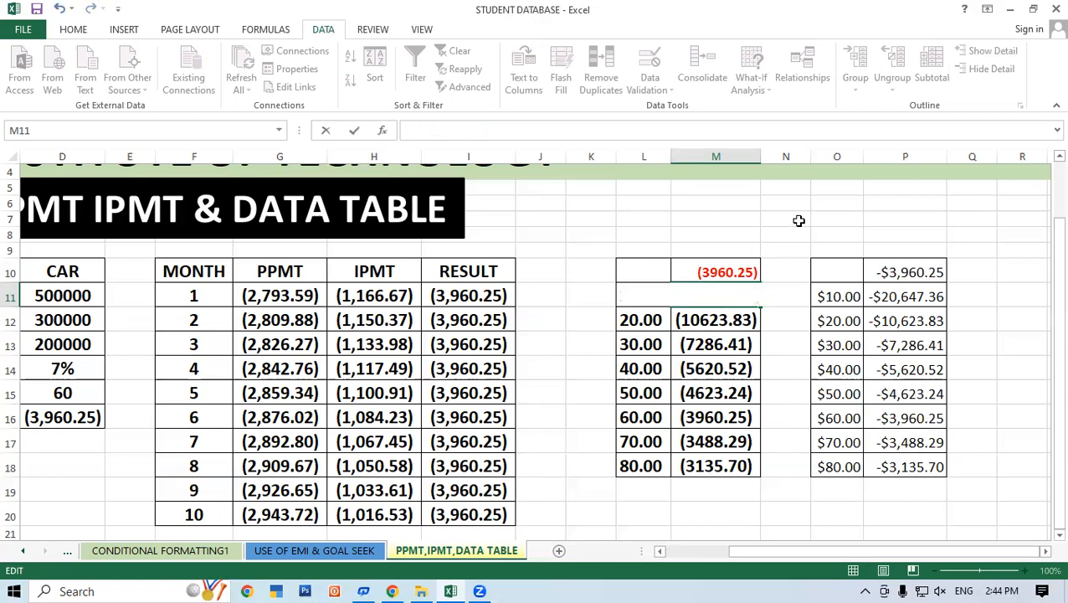